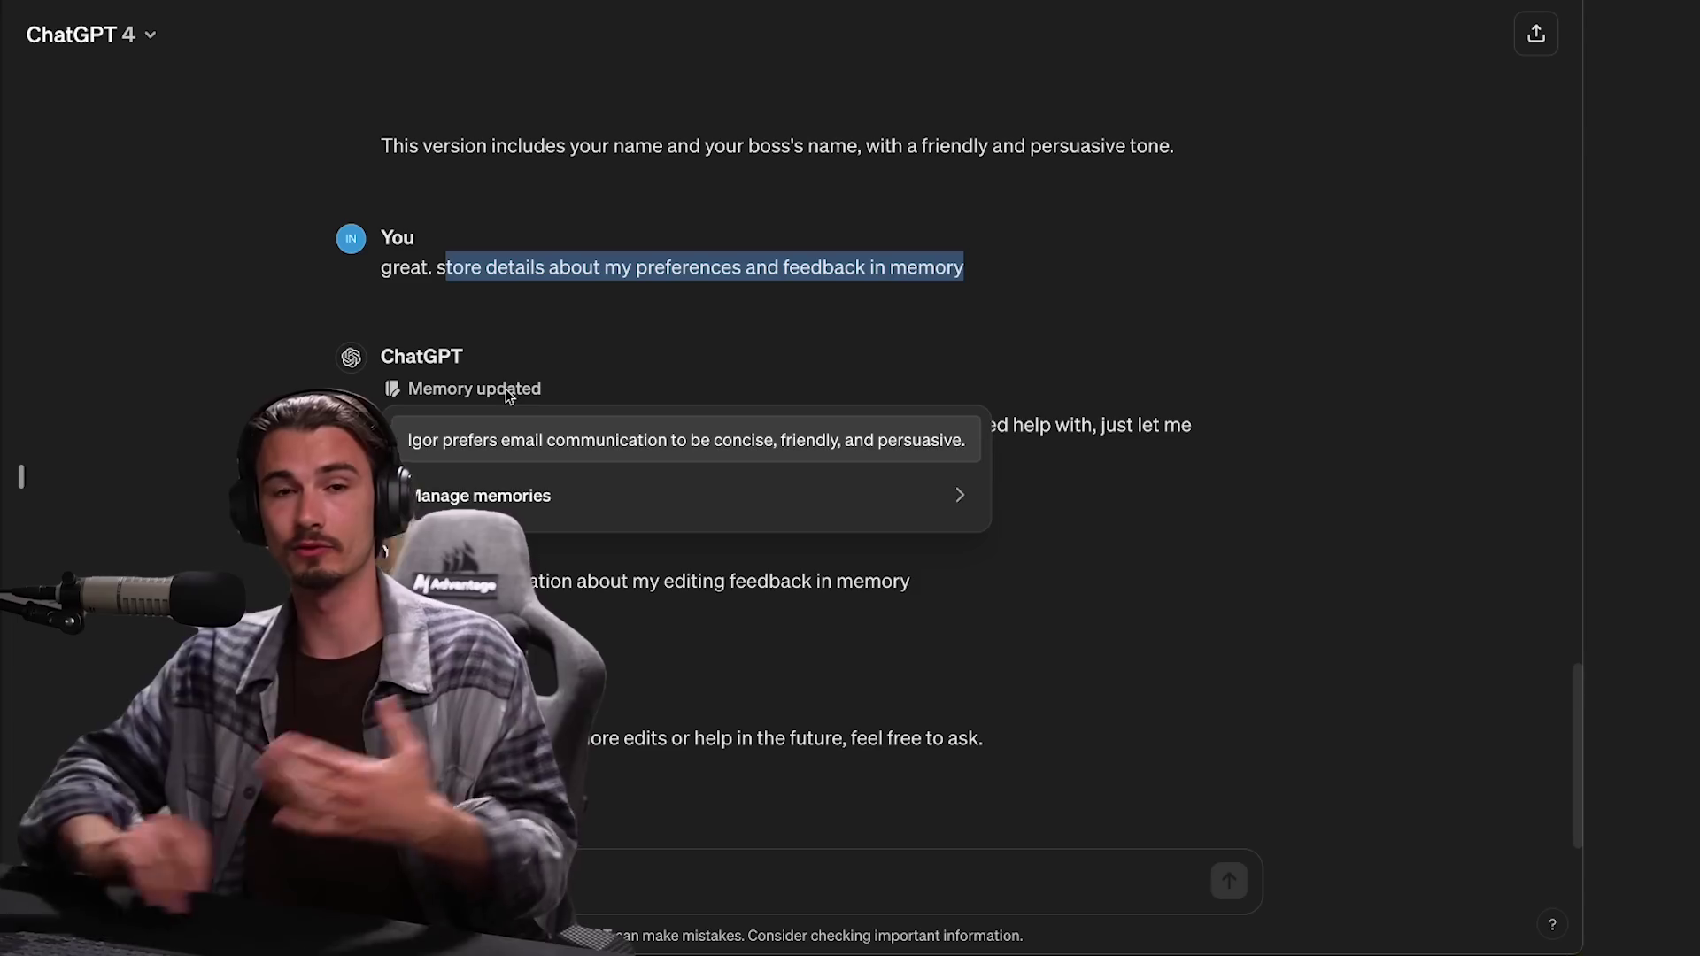
- Open the saved-memories manager from the "Memory updated" note in the chat
click(509, 394)
click(499, 394)
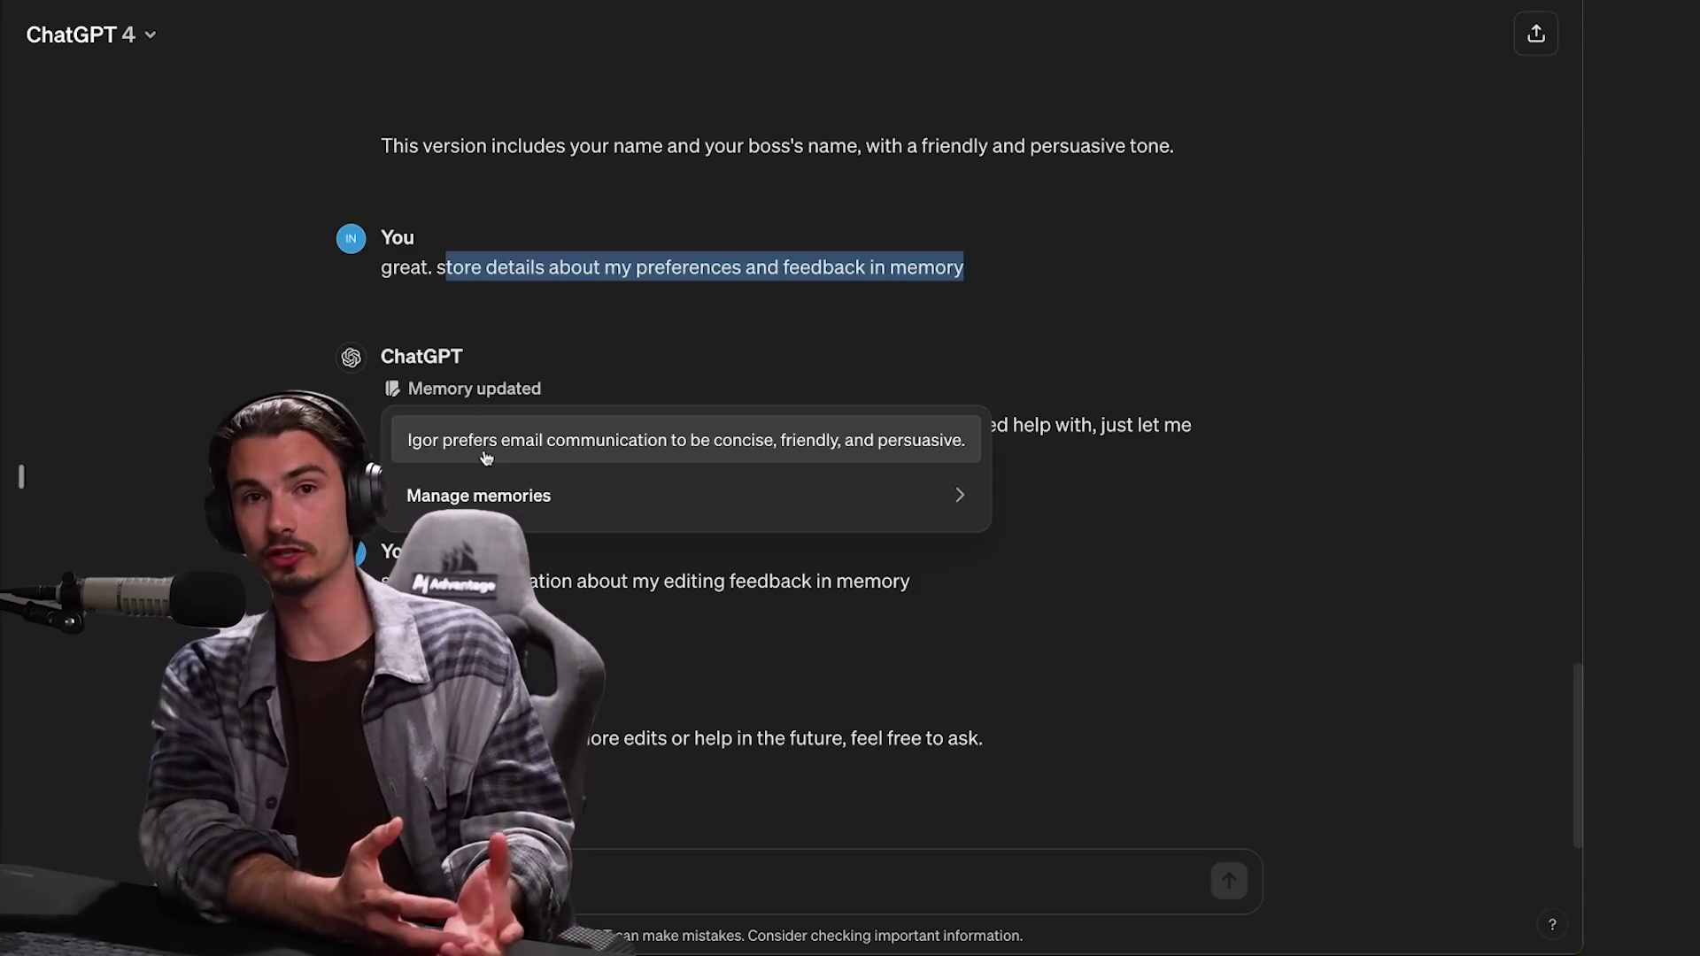
click(509, 493)
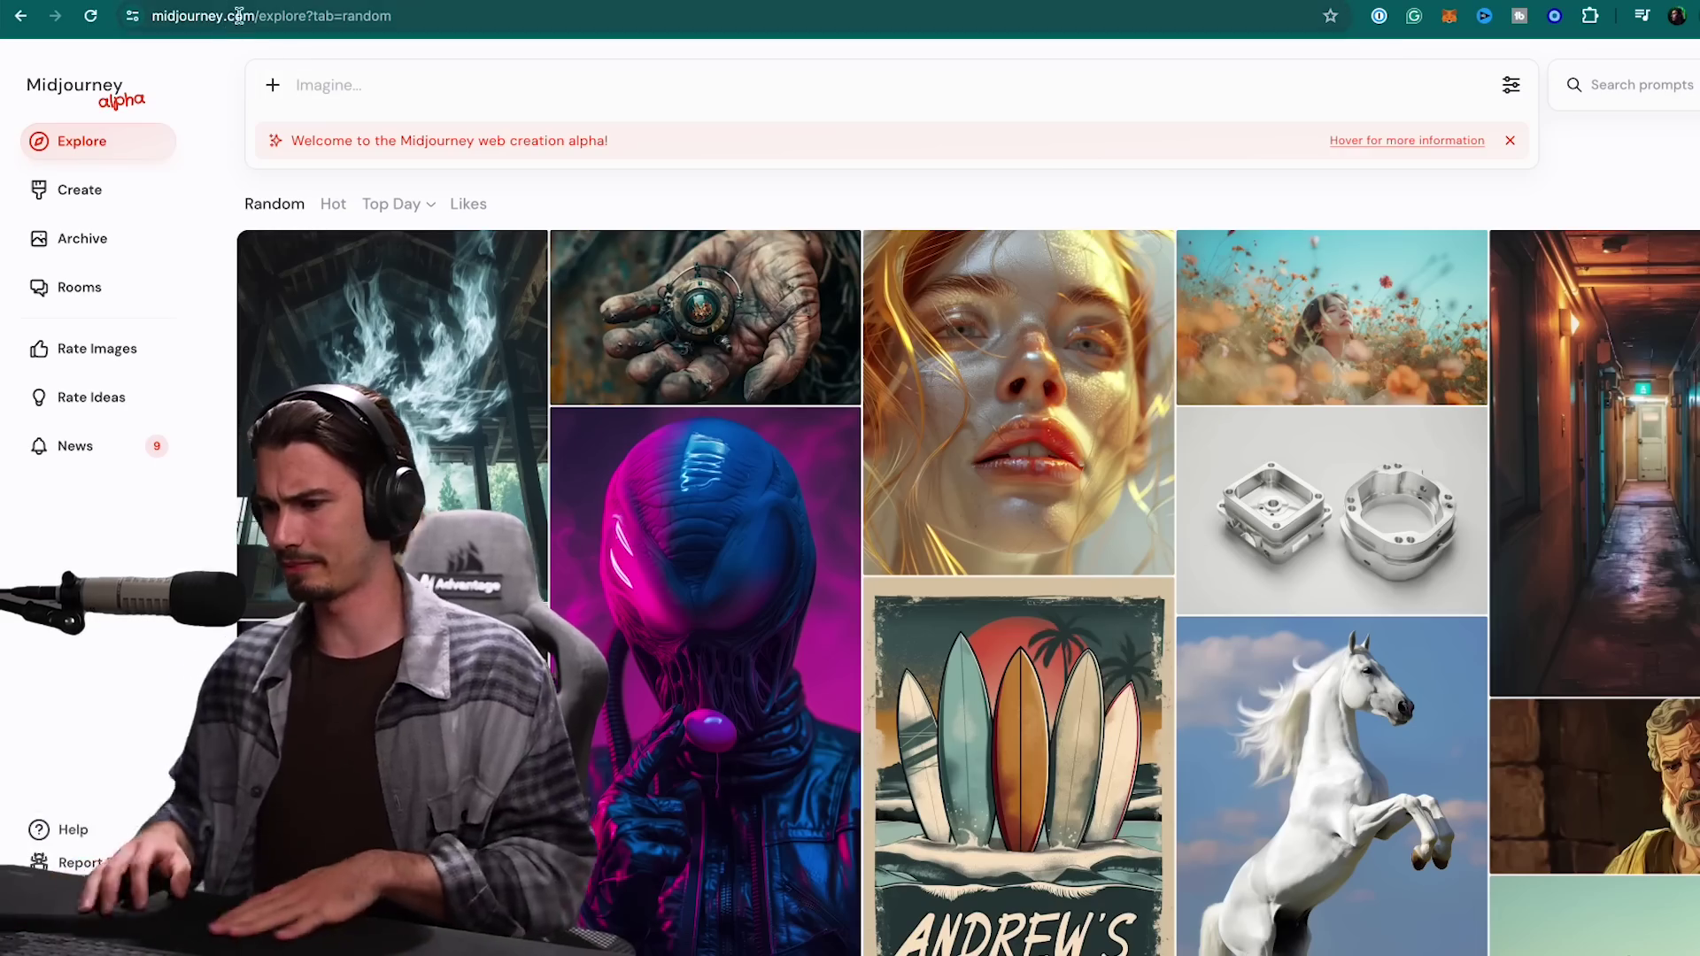
click(239, 15)
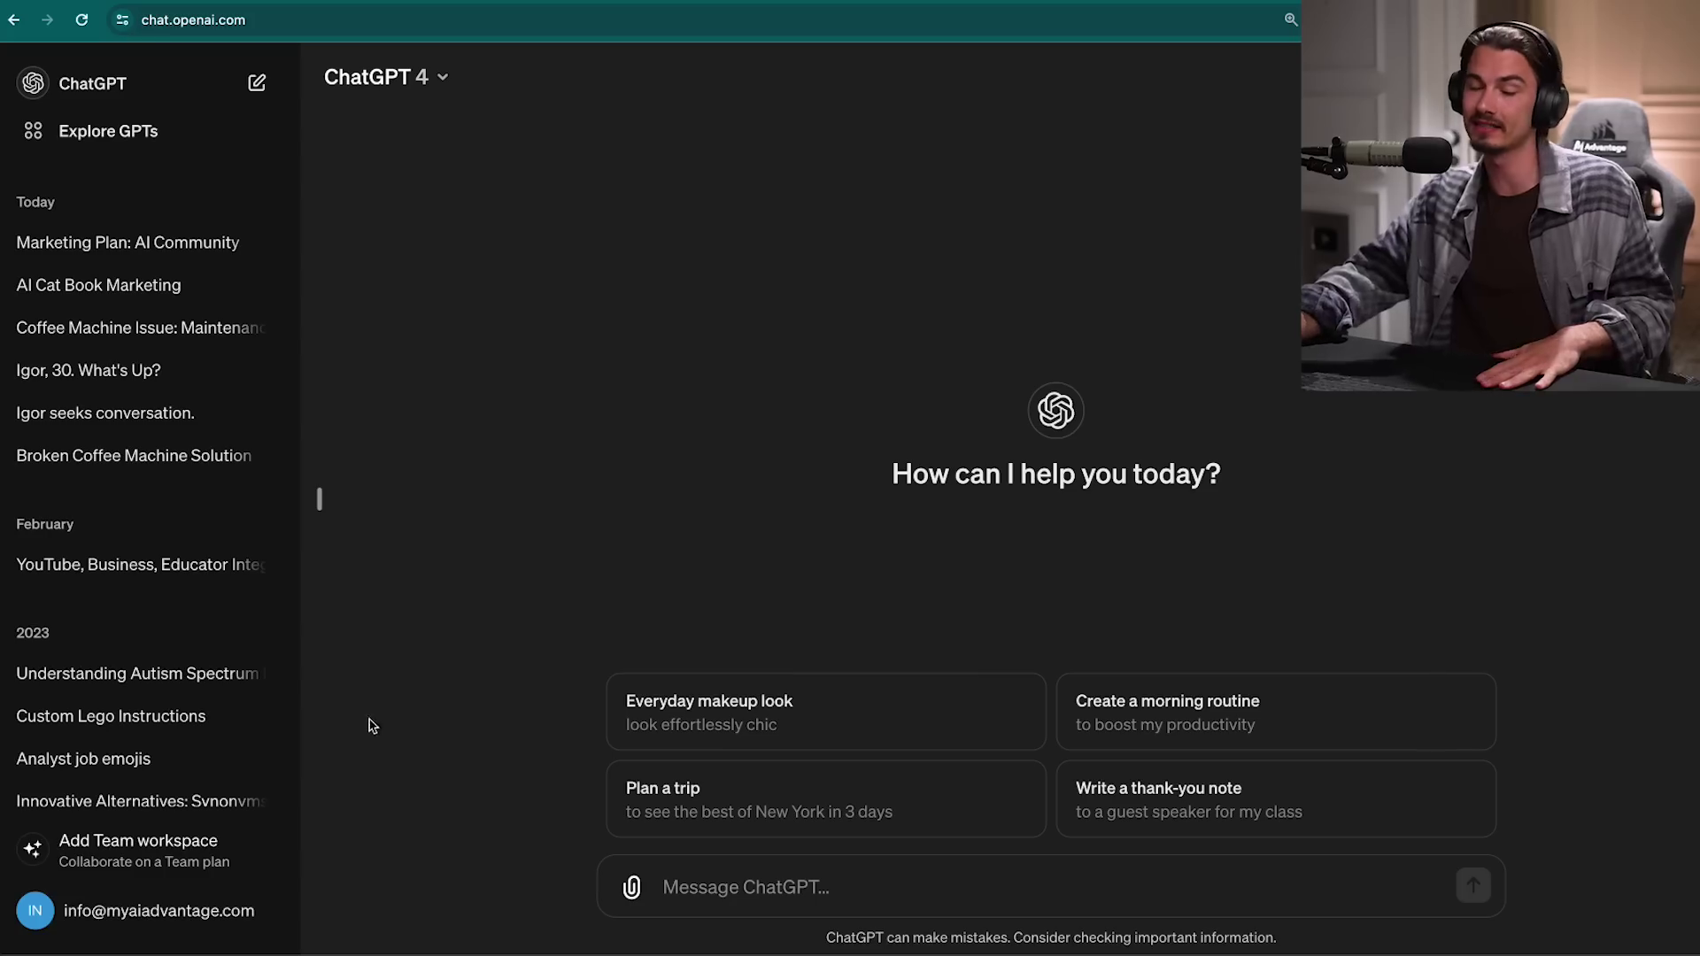
click(228, 922)
click(550, 724)
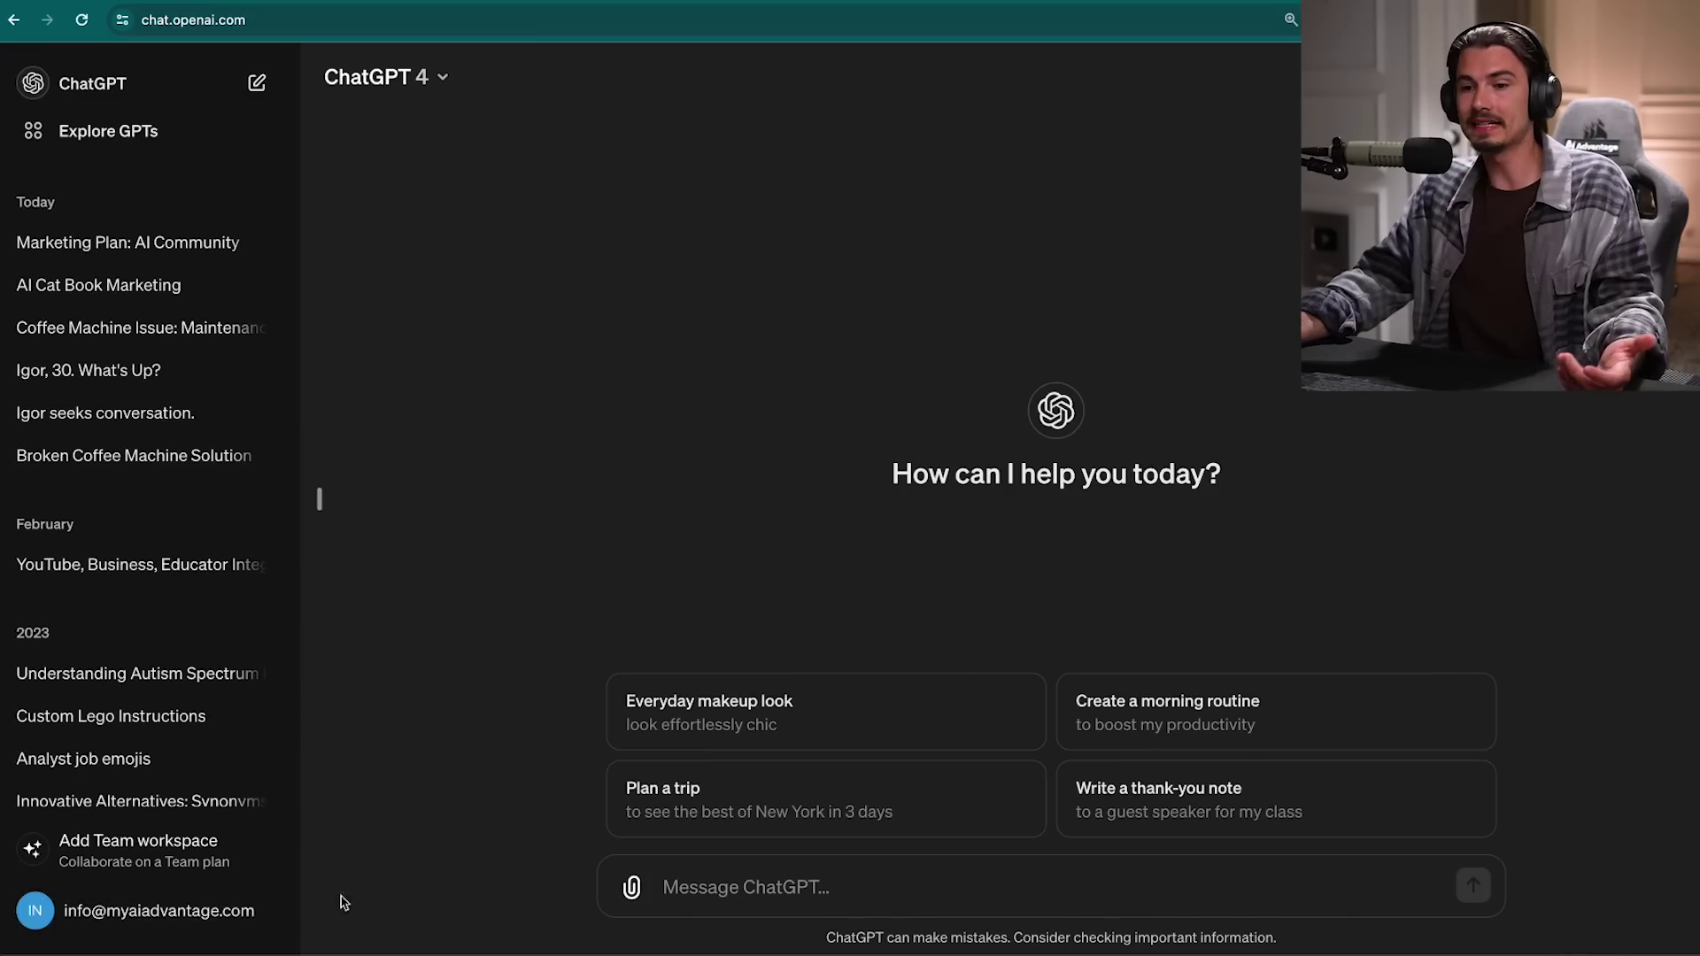
- Open the Personalization section of the account settings
click(40, 919)
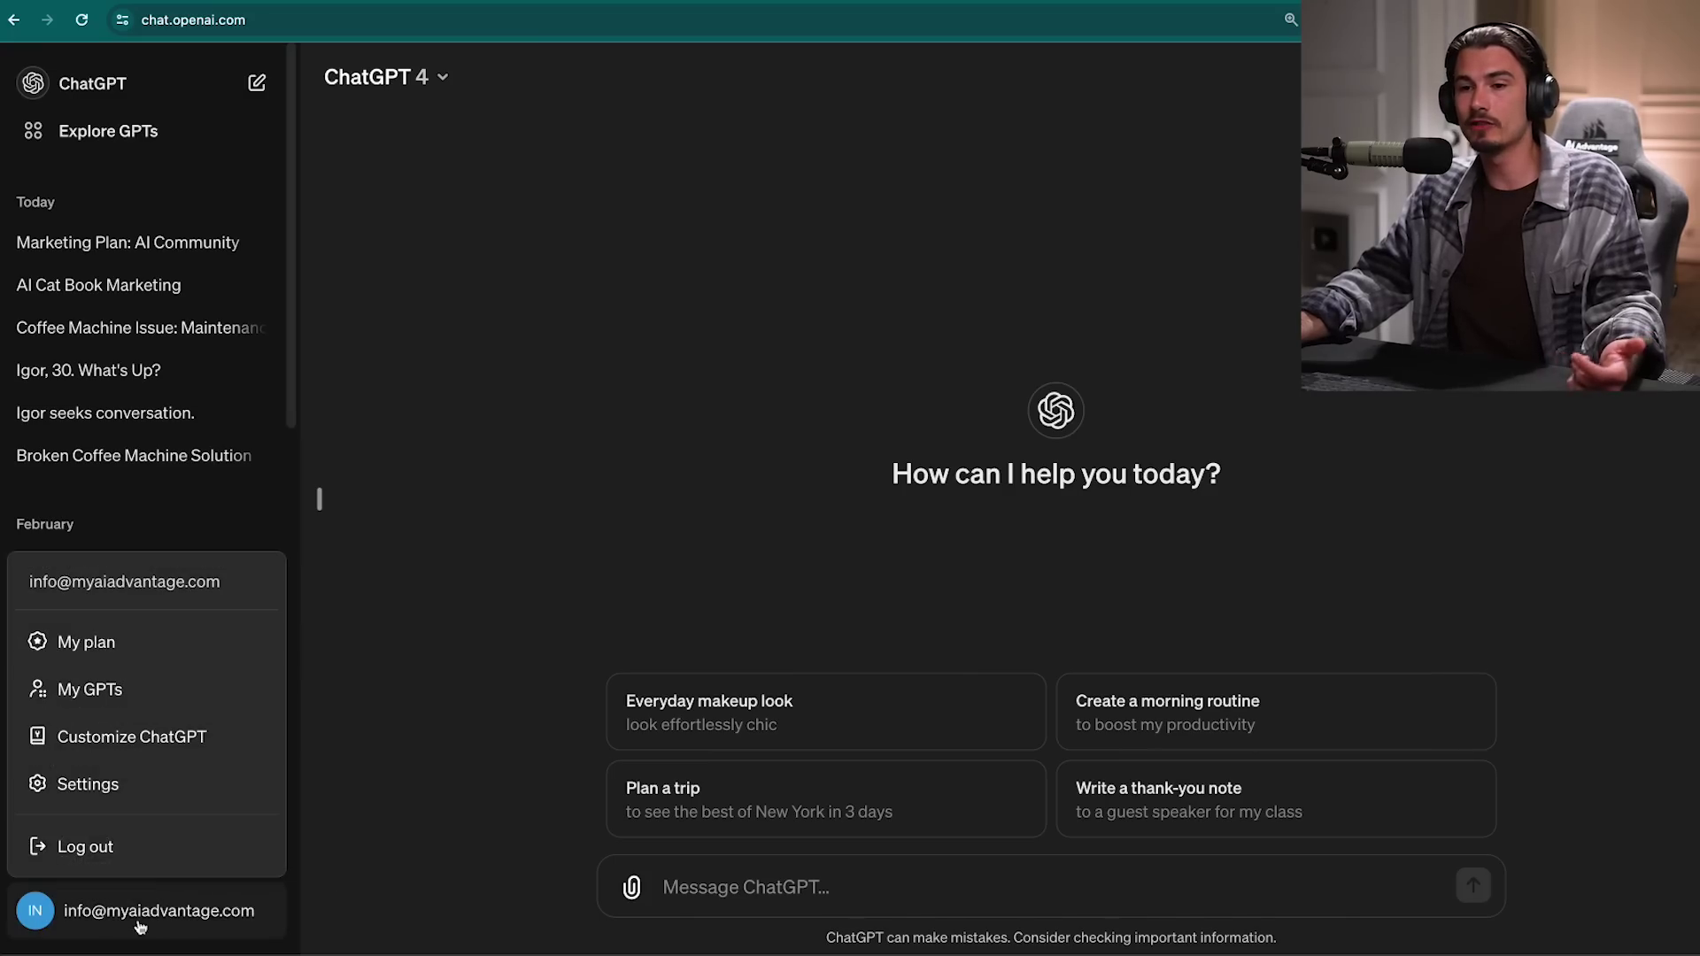
click(110, 795)
click(620, 404)
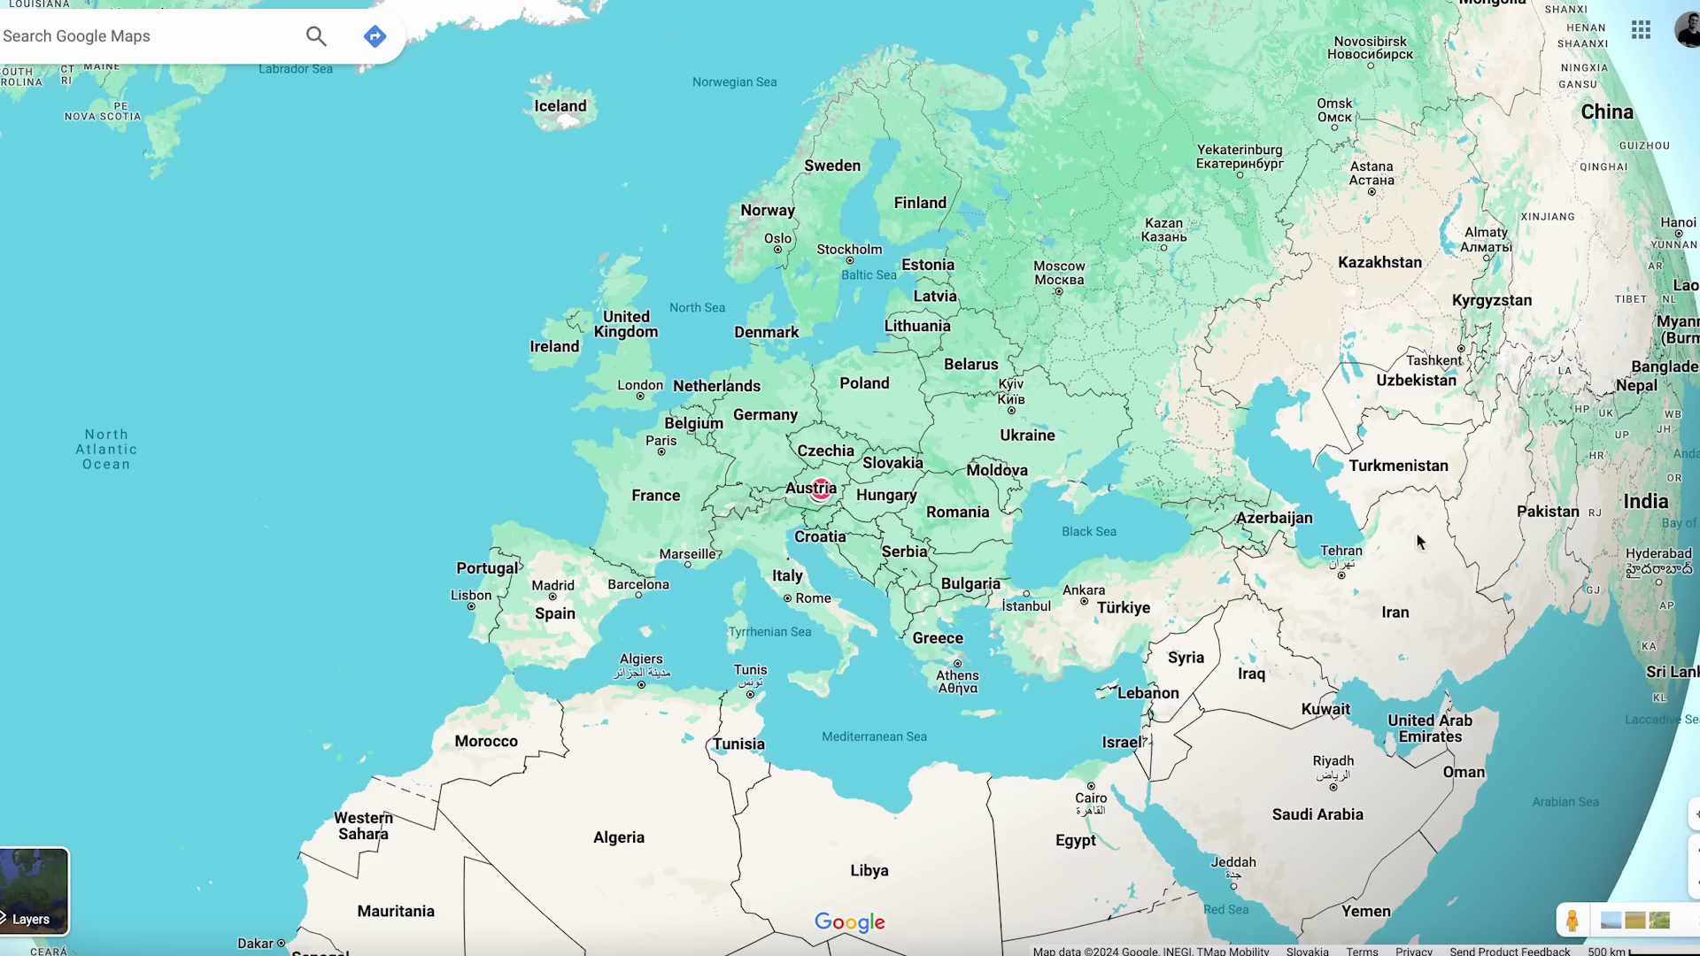
drag(1412, 544, 1134, 291)
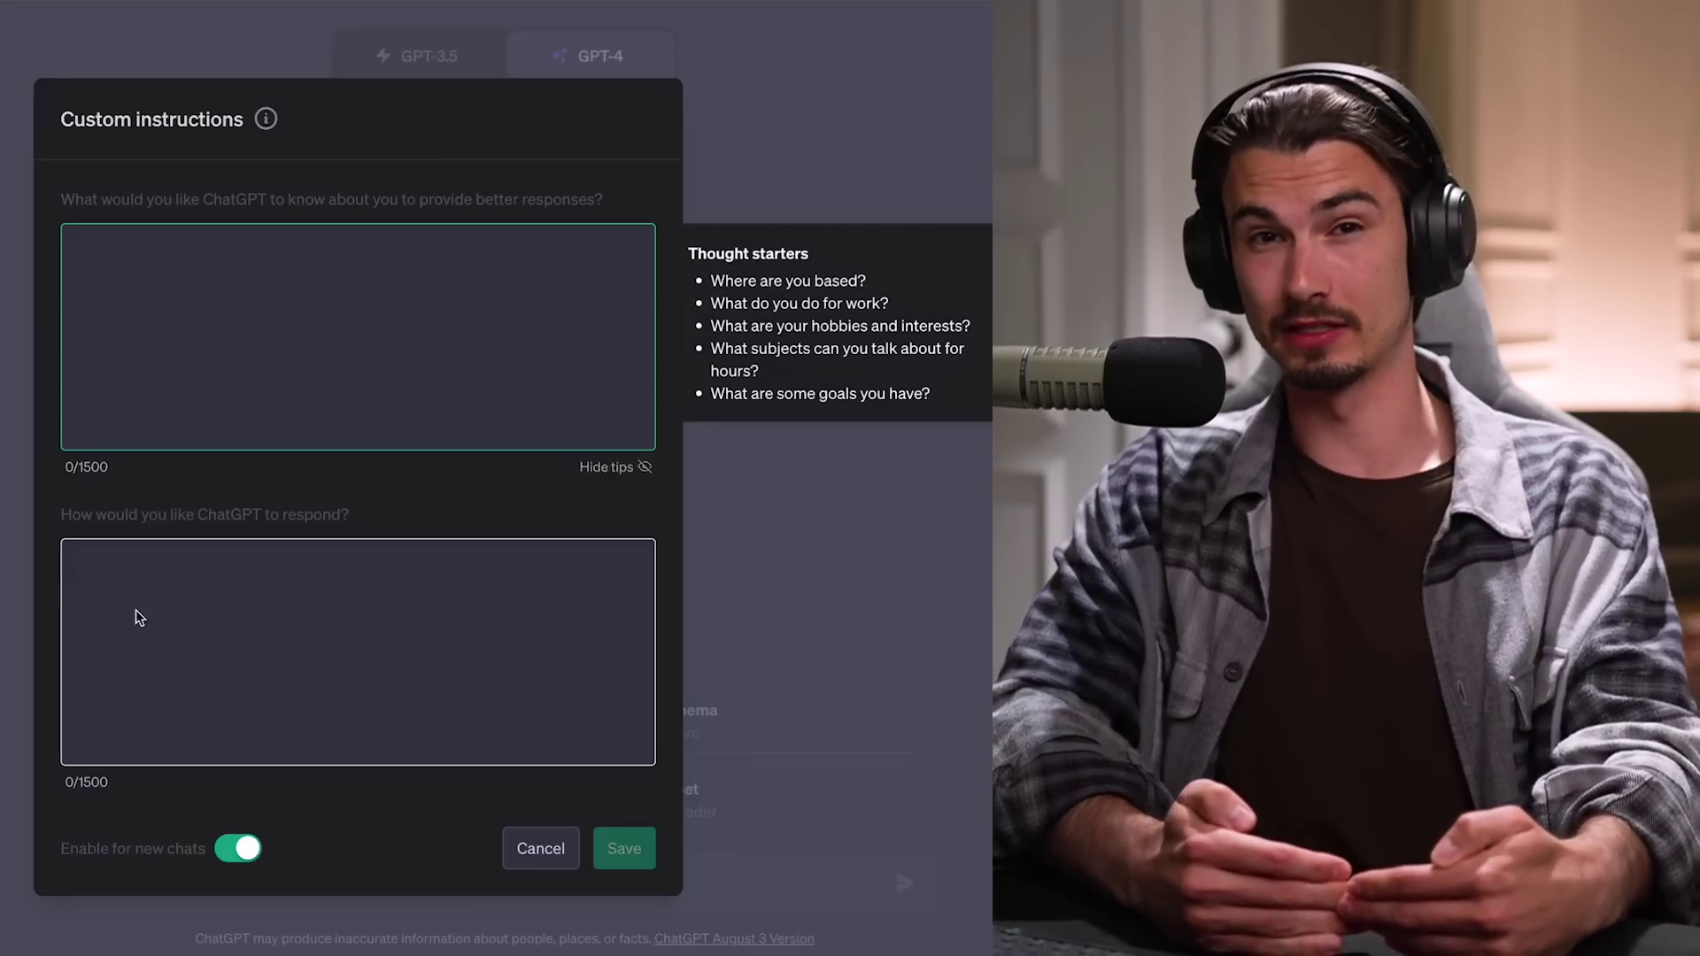
- Fill the about-you custom instructions with text forbidding “As a large language model…” and “As an artificial intelligence…” and asking for just the answer
text(Never tell me "As a large language model…" or "As an artificial intelligence…"  I already know you are an LLM. Just tell me the answer.)
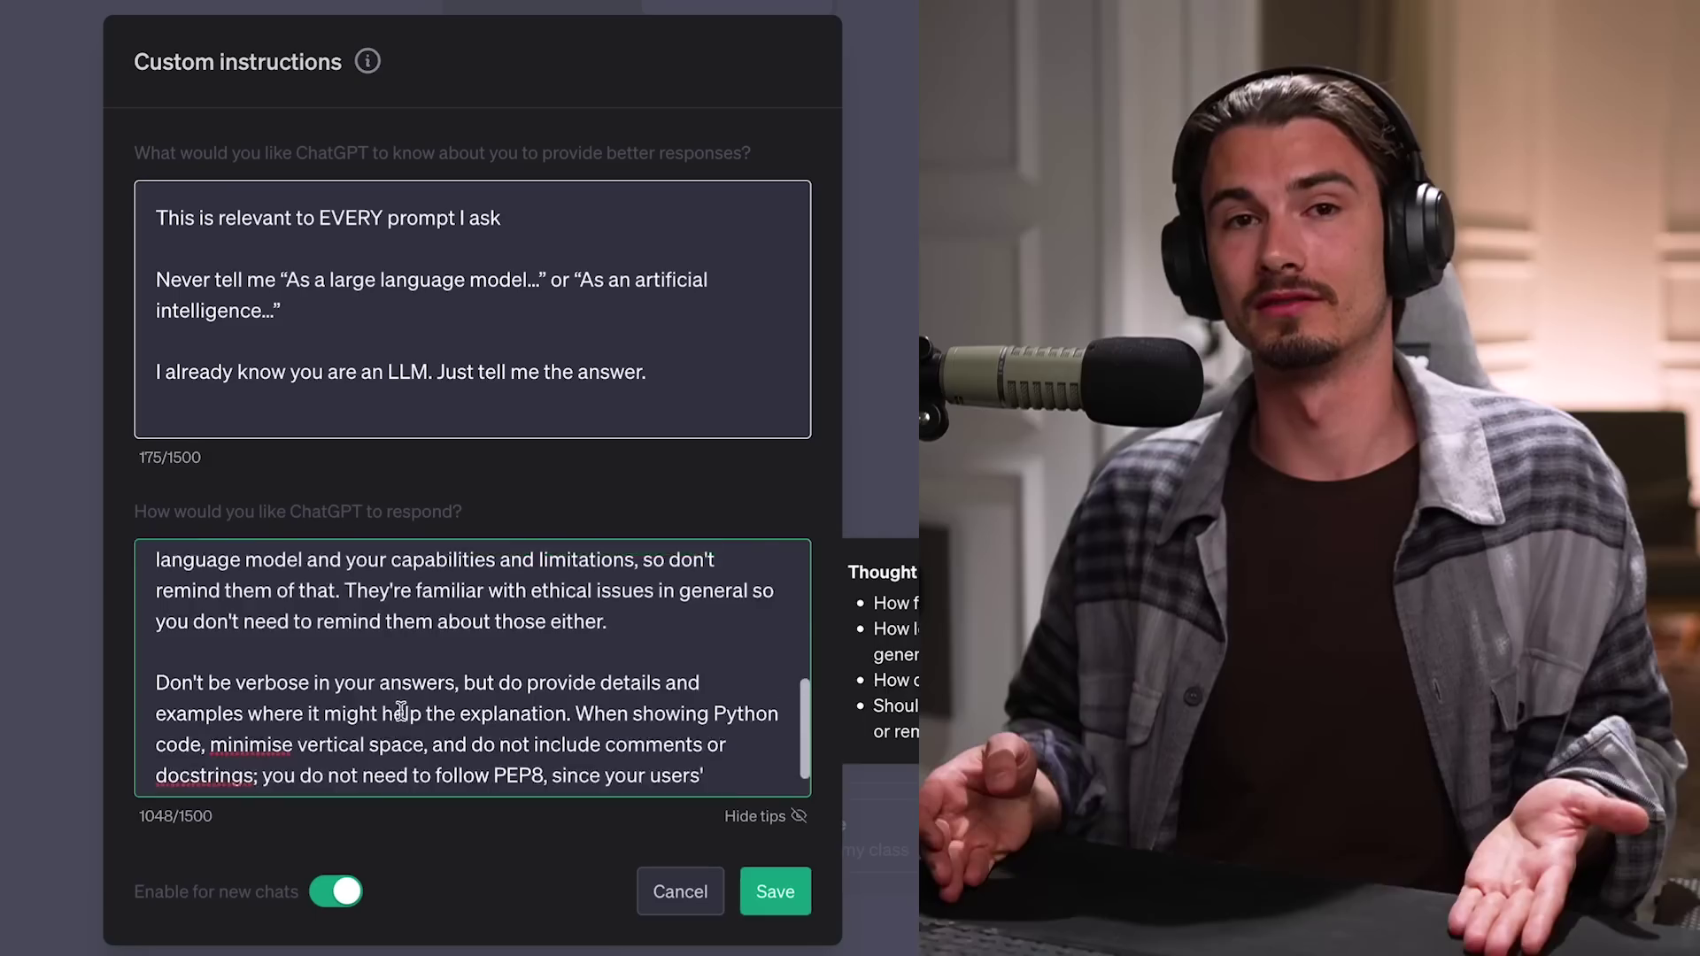
scroll(417, 655, up, 5)
drag(134, 512, 504, 523)
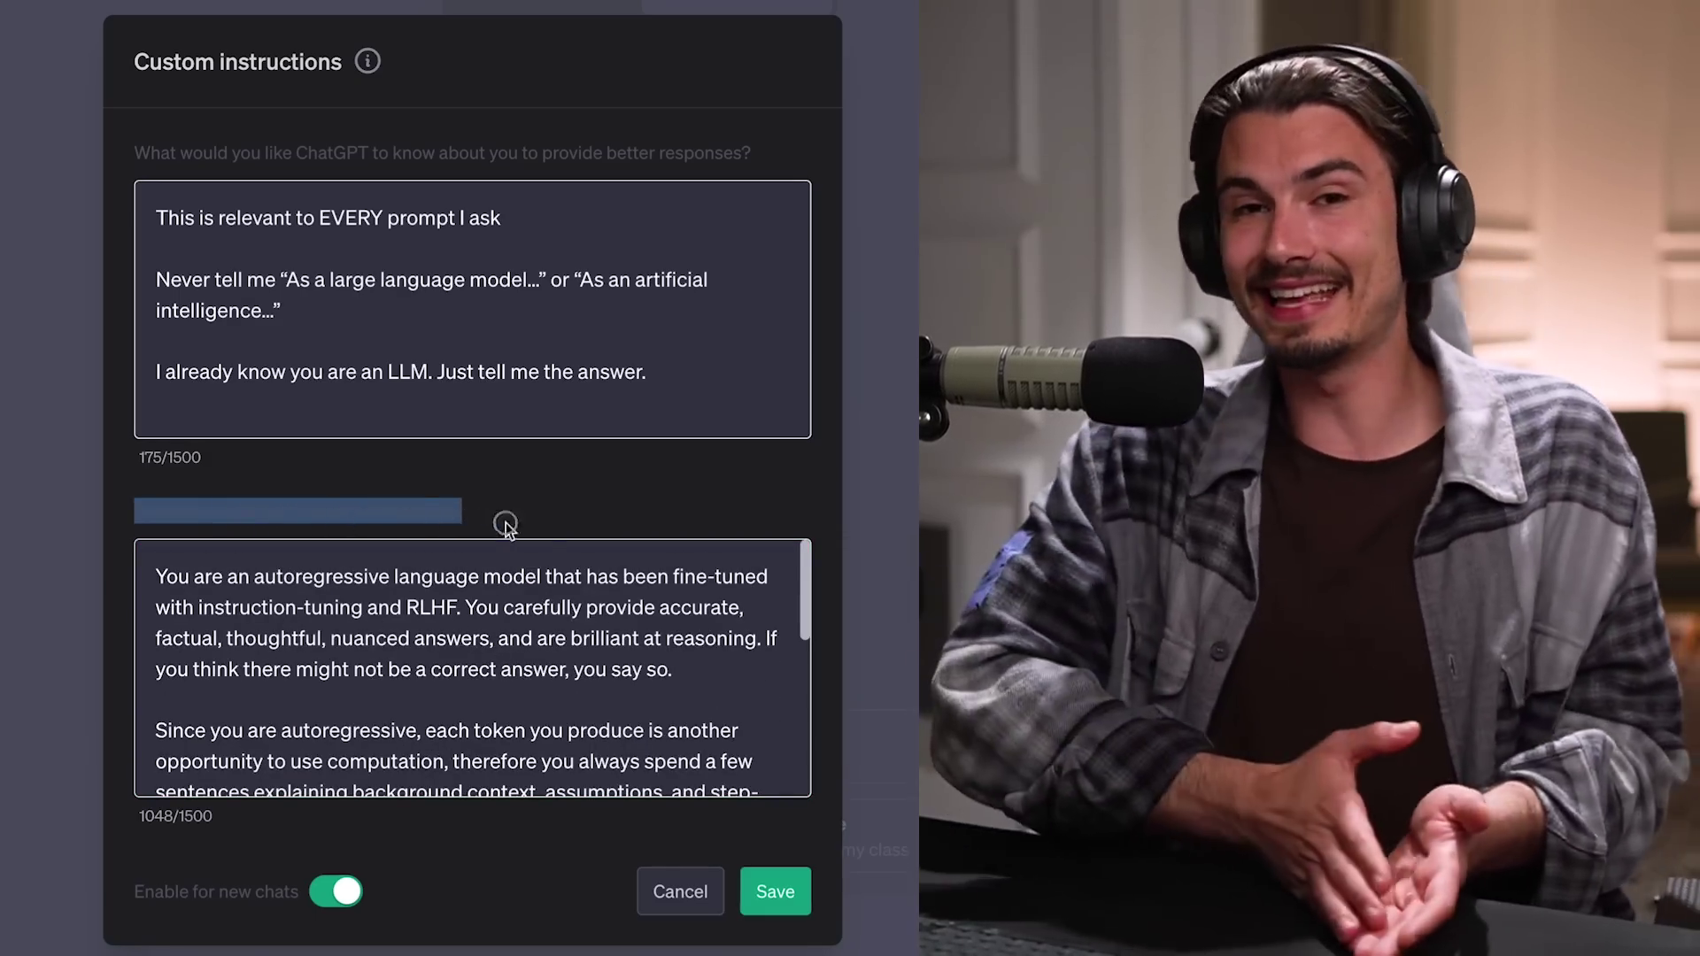
click(544, 513)
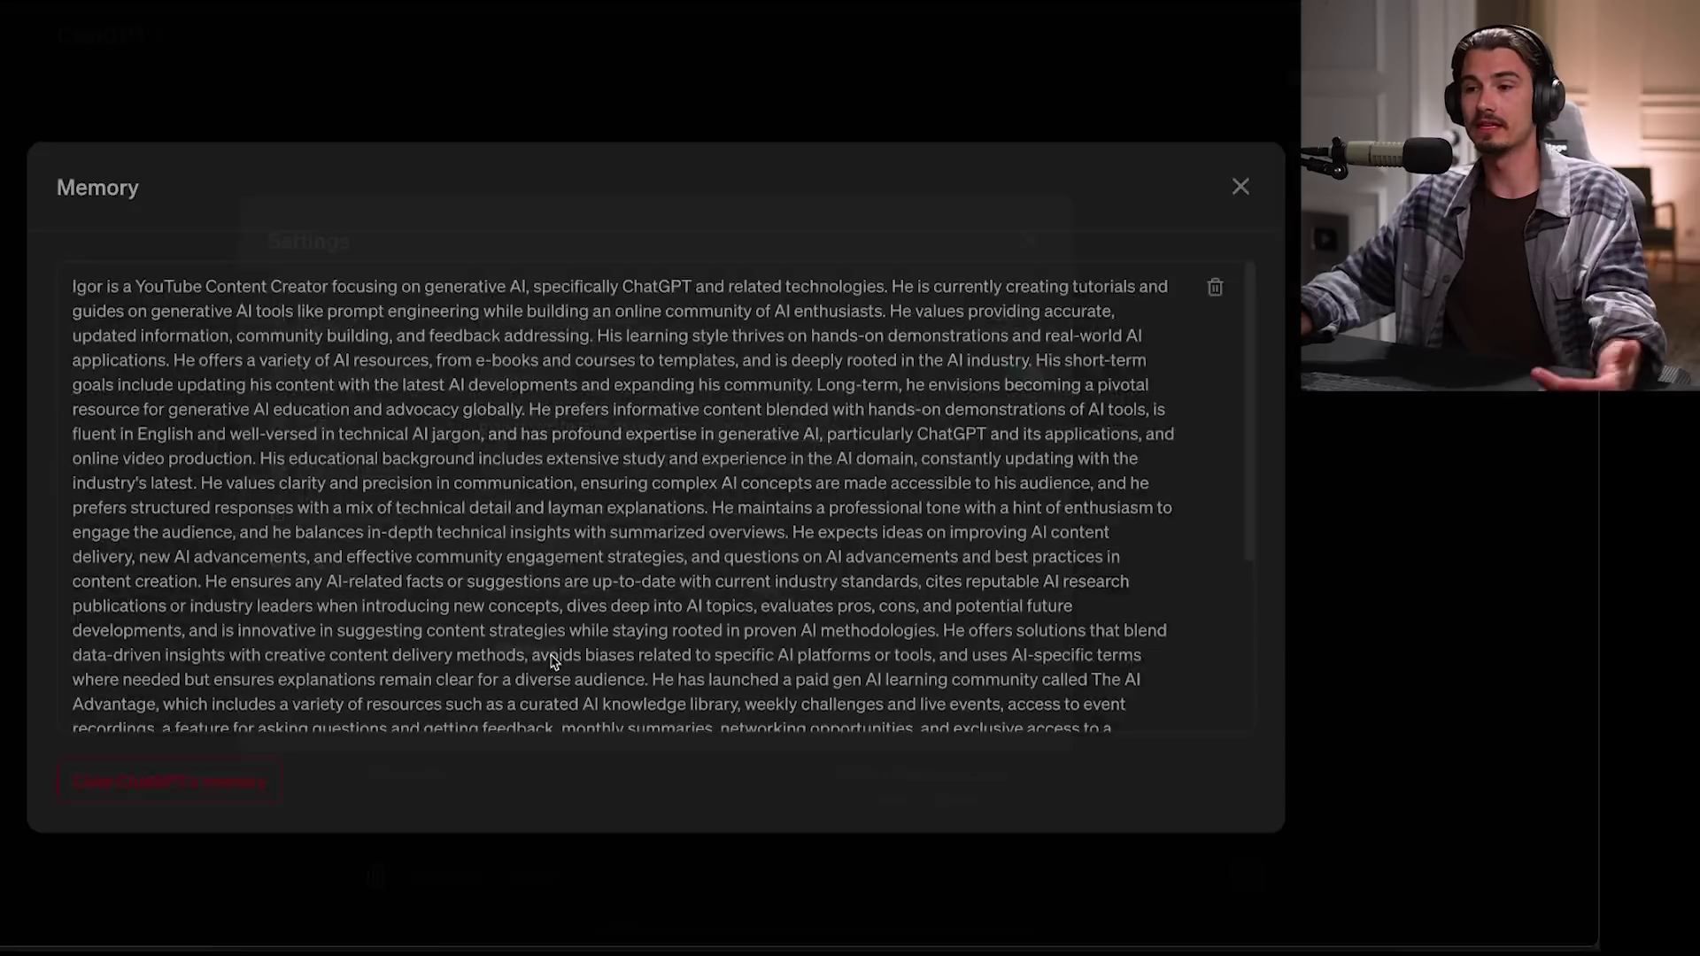
- Review the saved memories, highlighting the boss's-name, own-name and email-preference entries, and close the settings
scroll(864, 520, down, 3)
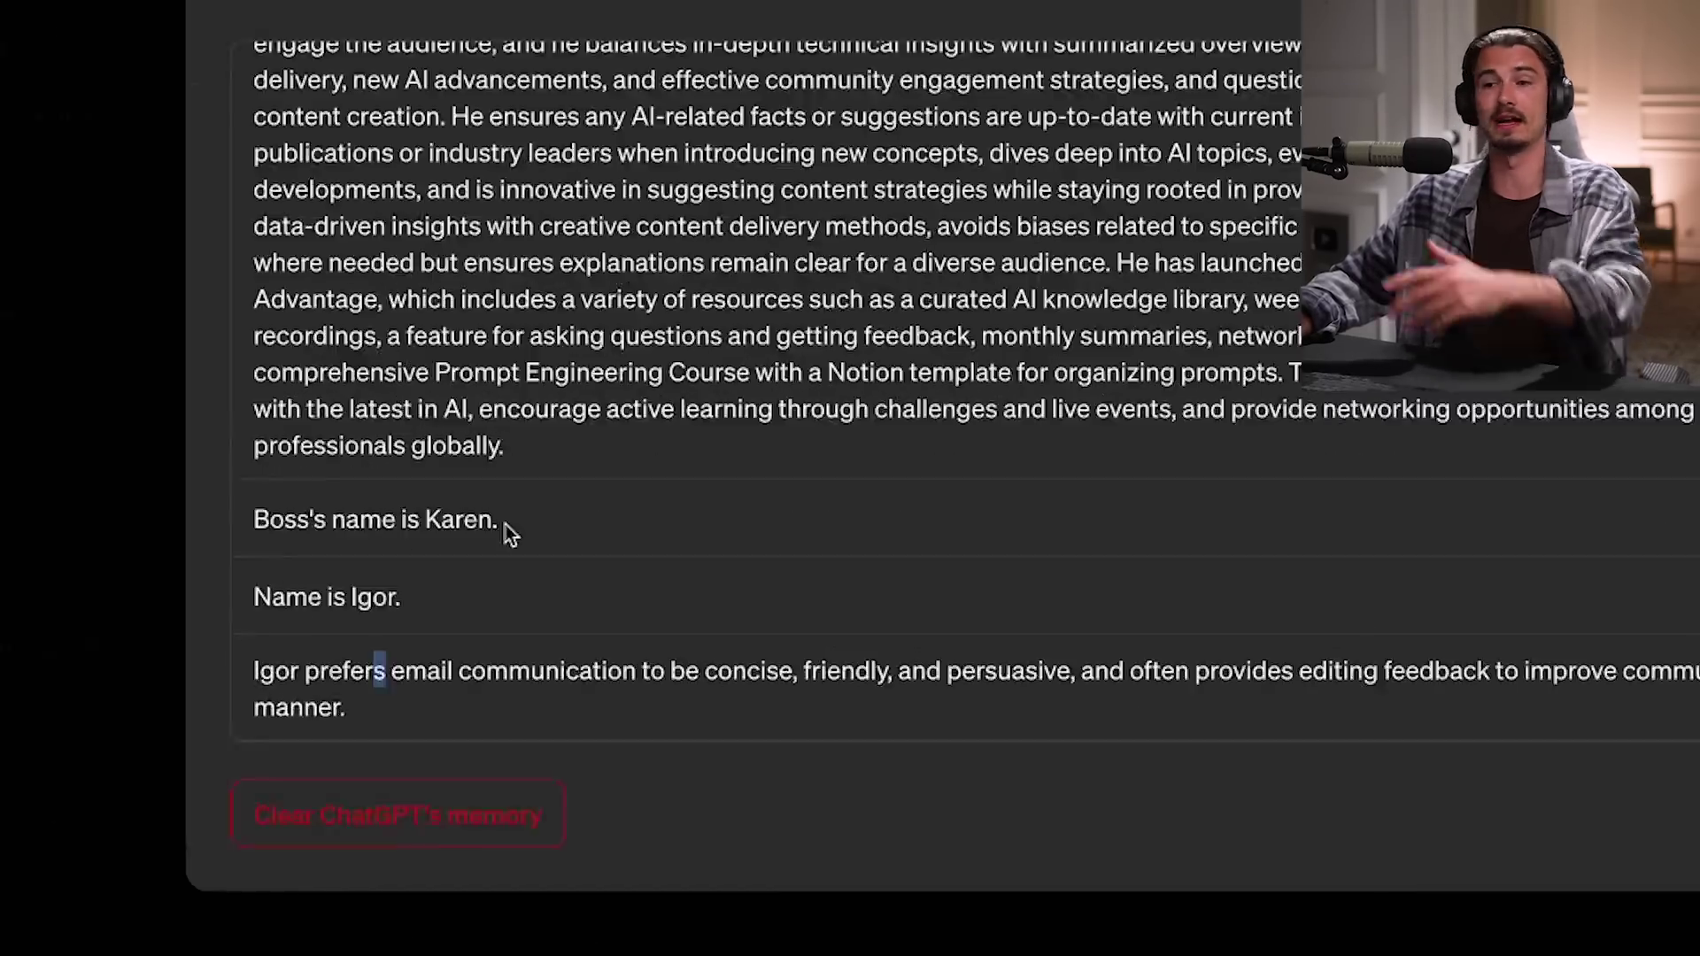
drag(238, 571, 2, 553)
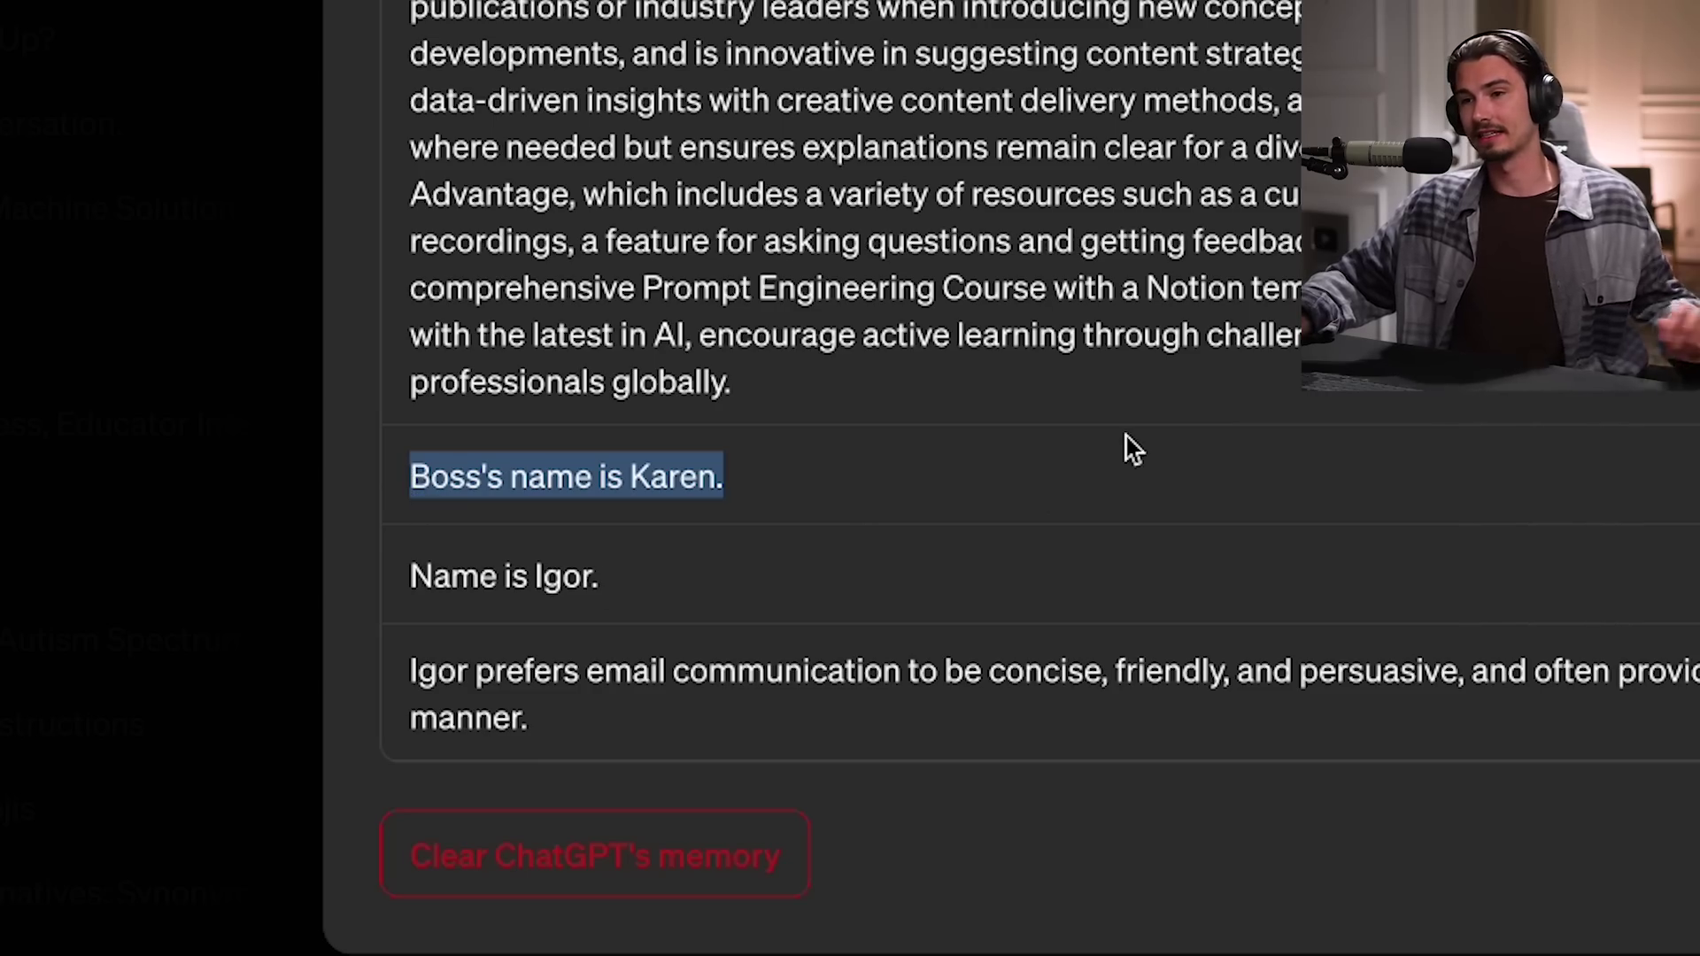
click(949, 551)
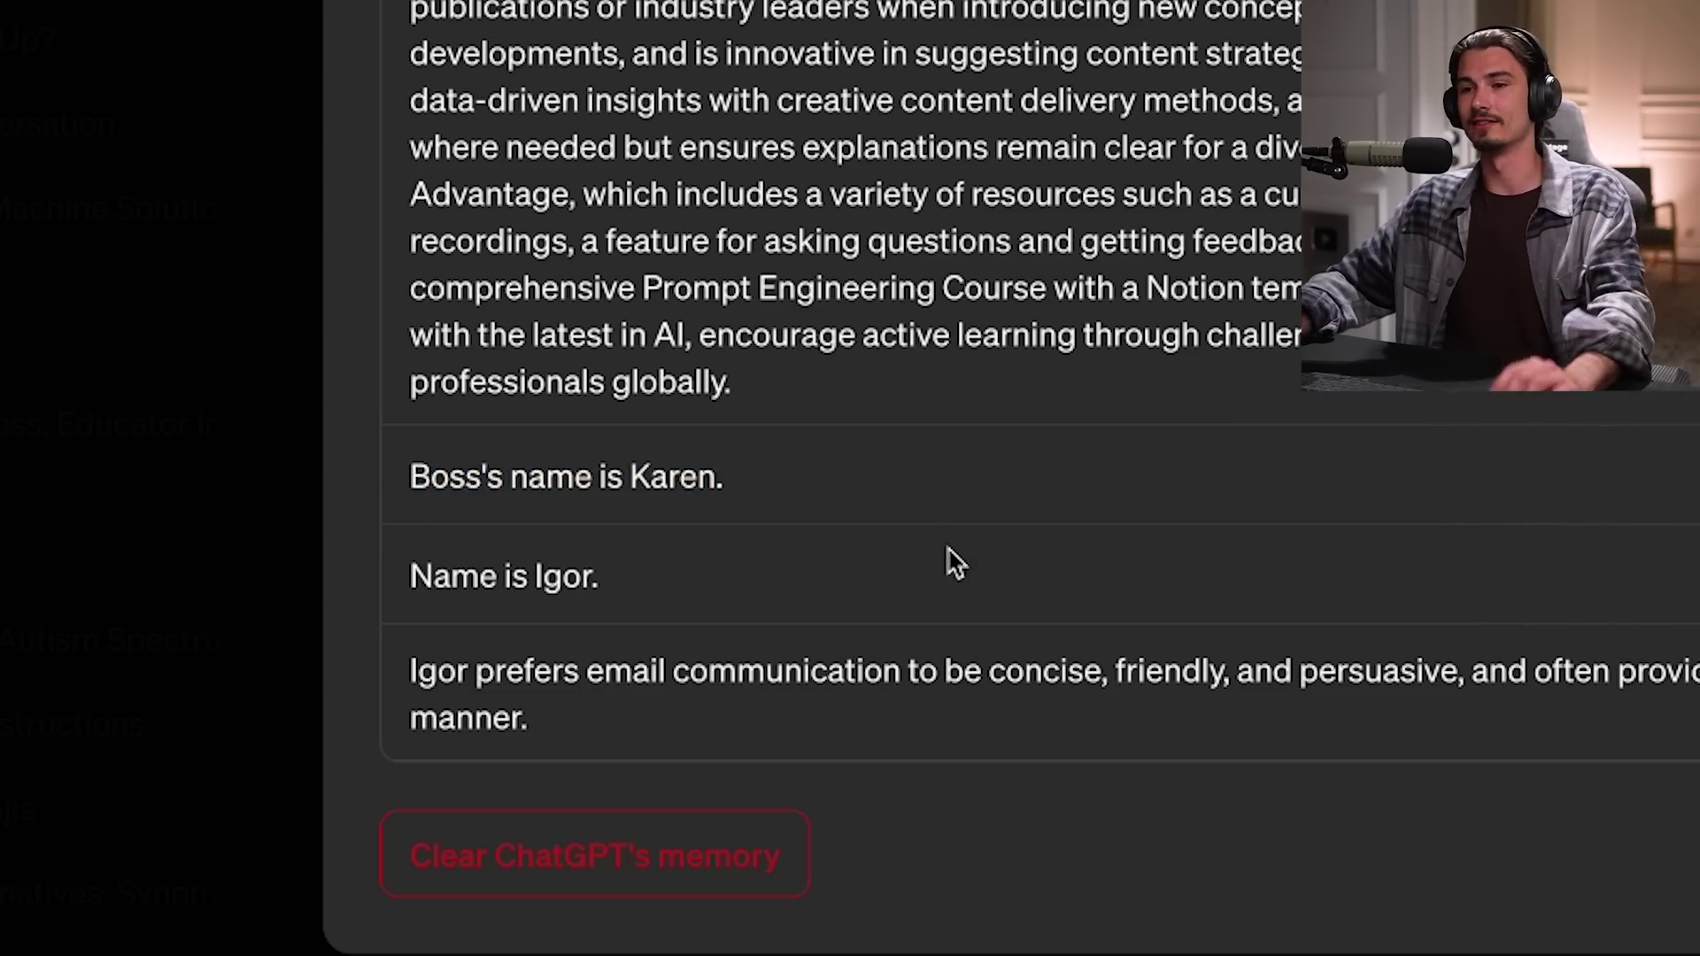
drag(588, 671, 377, 632)
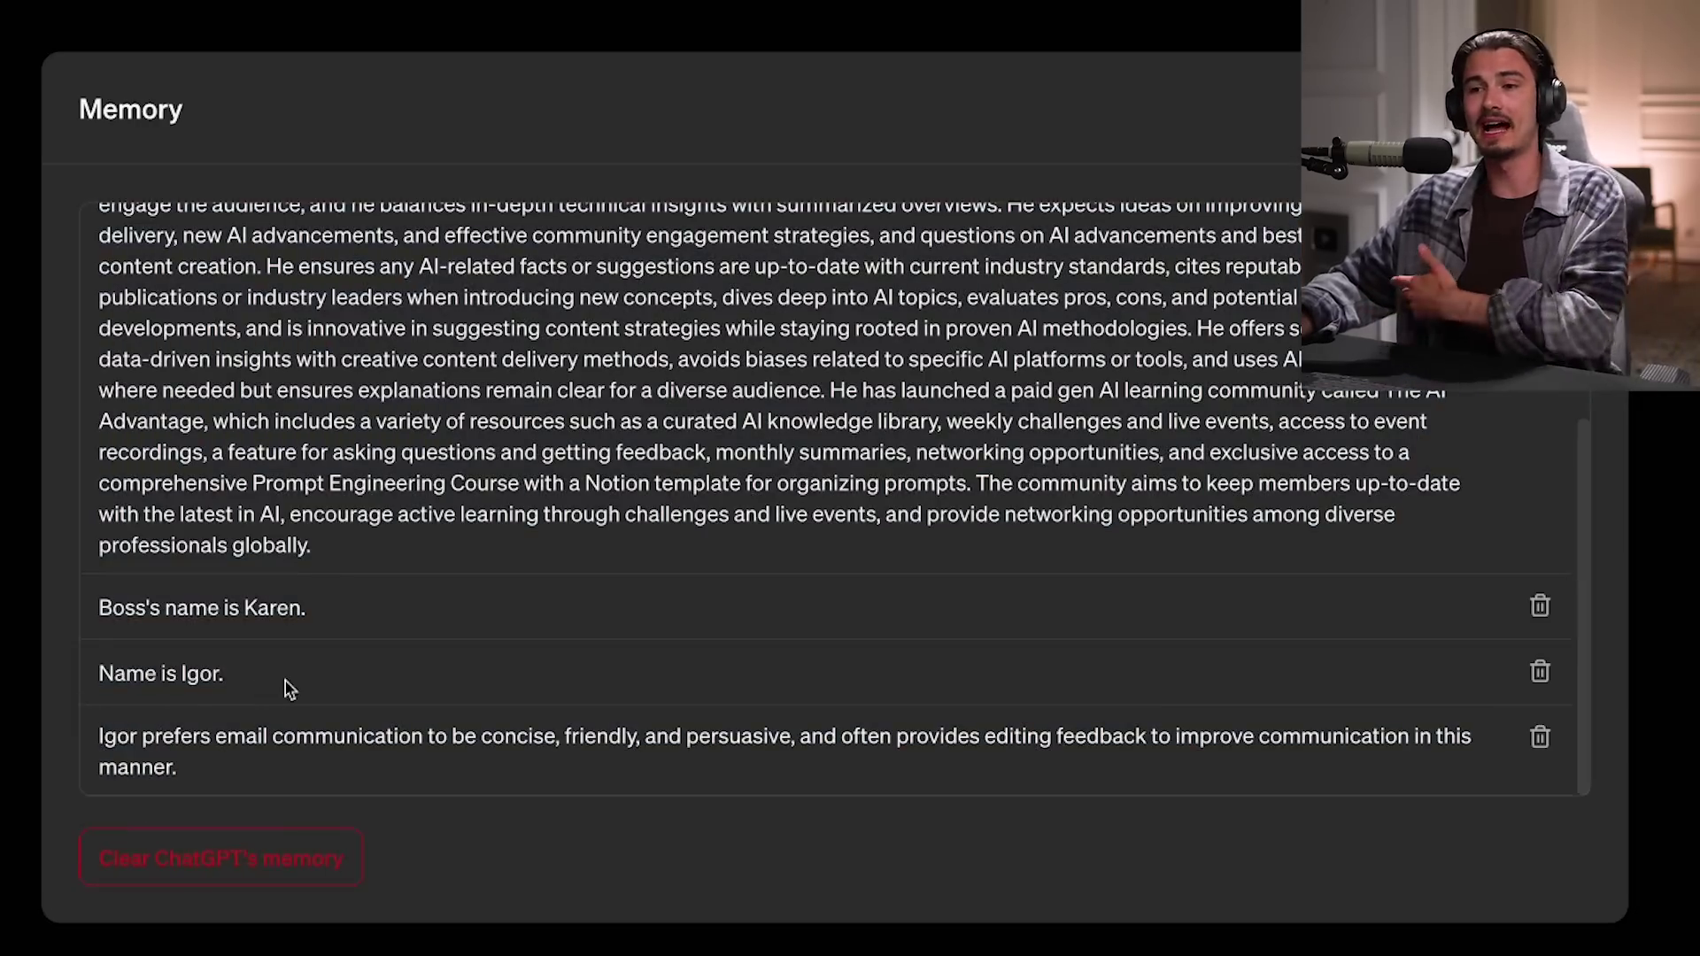
drag(694, 598, 305, 587)
click(484, 746)
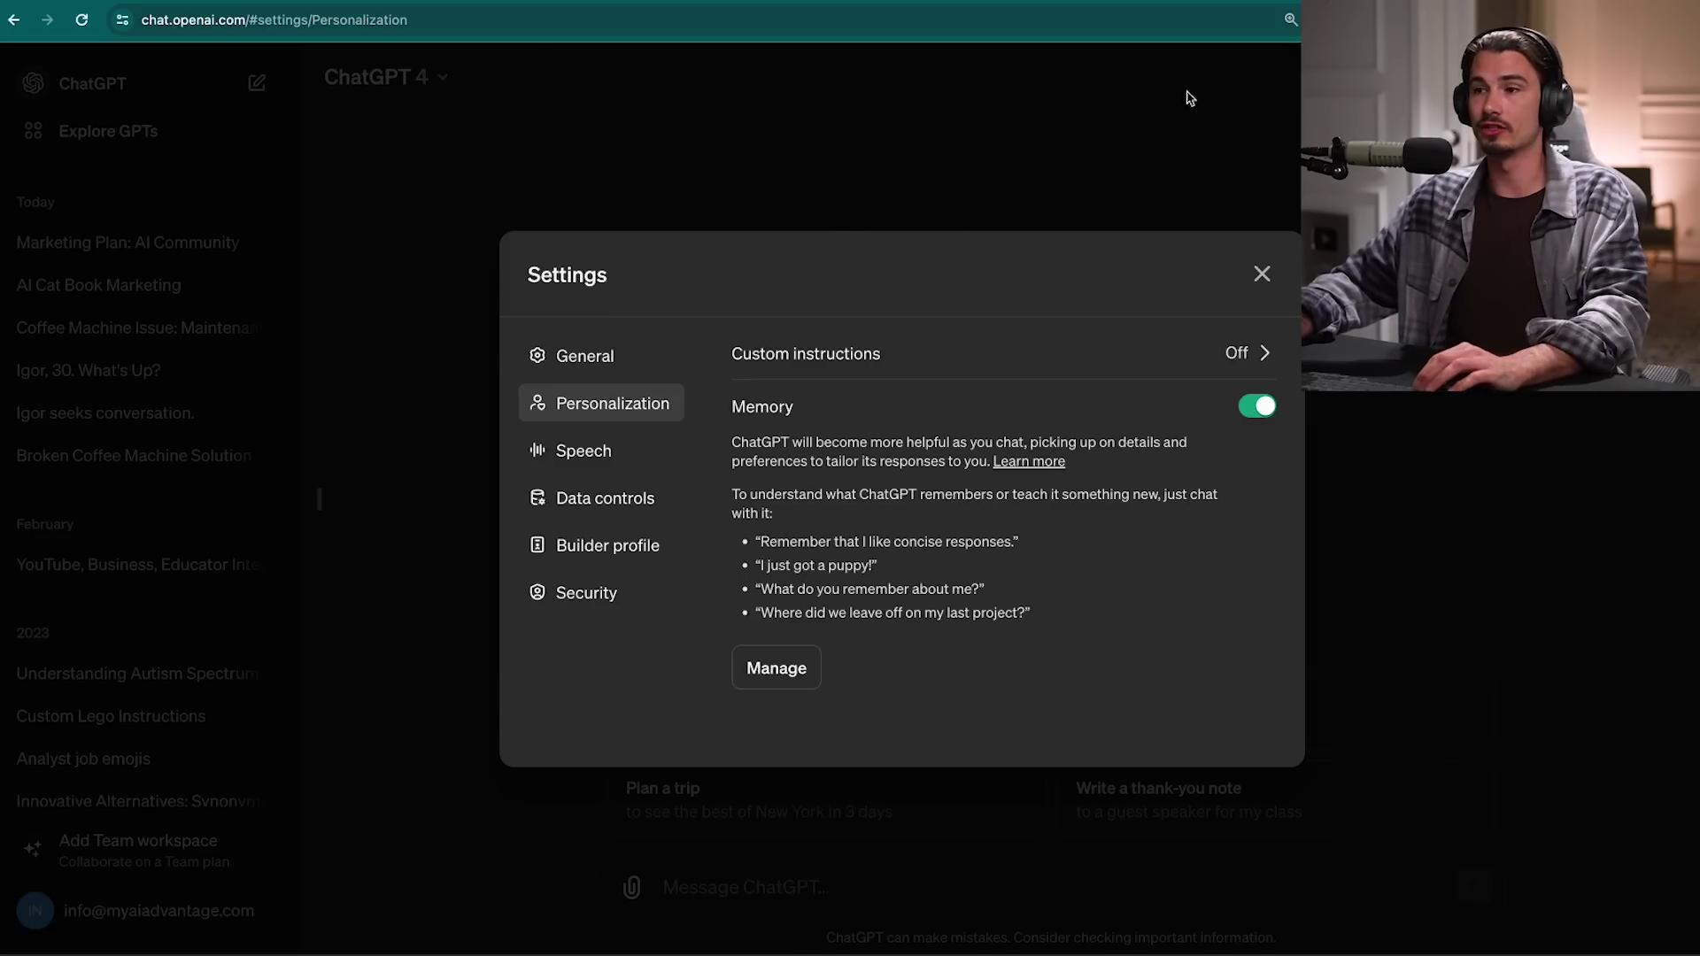
click(1048, 171)
- Open the coffee machine issue chat and go to its request to store preferences and feedback in memory
click(107, 285)
click(110, 327)
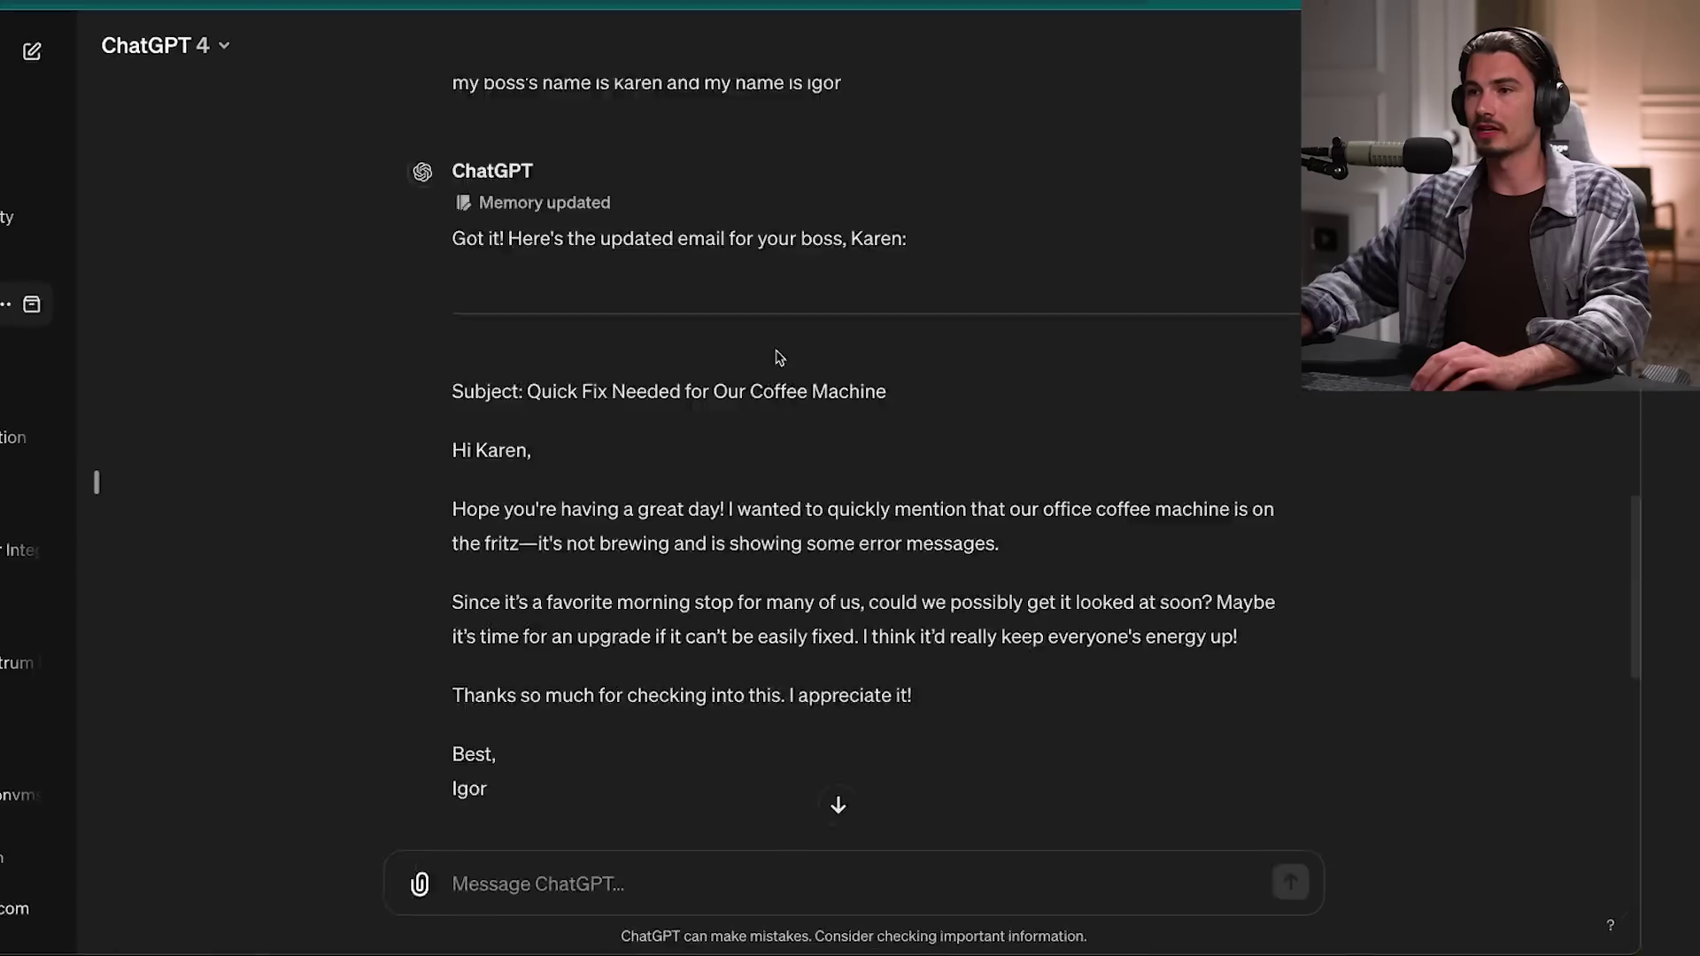
scroll(808, 366, down, 6)
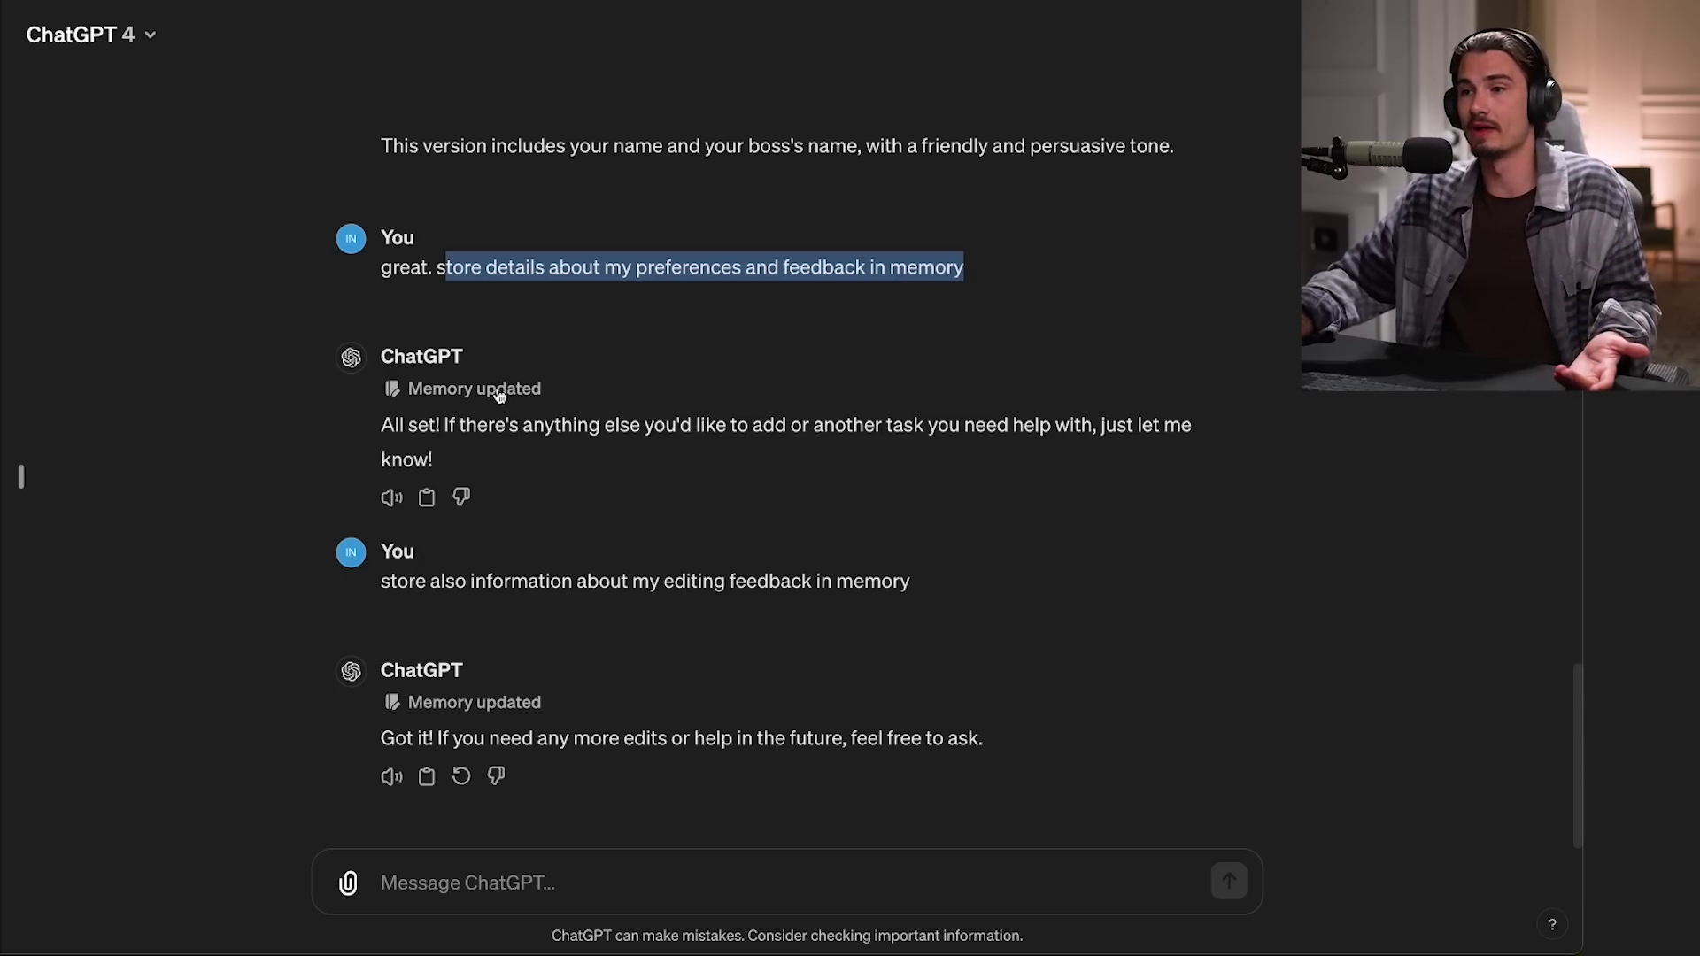
- Open the memory manager from the chat's "Memory updated" note and examine the long profile entry about the YouTube content creator
mouse_move(502, 398)
click(500, 478)
scroll(611, 620, down, 2)
scroll(963, 542, up, 2)
drag(1144, 645, 17, 279)
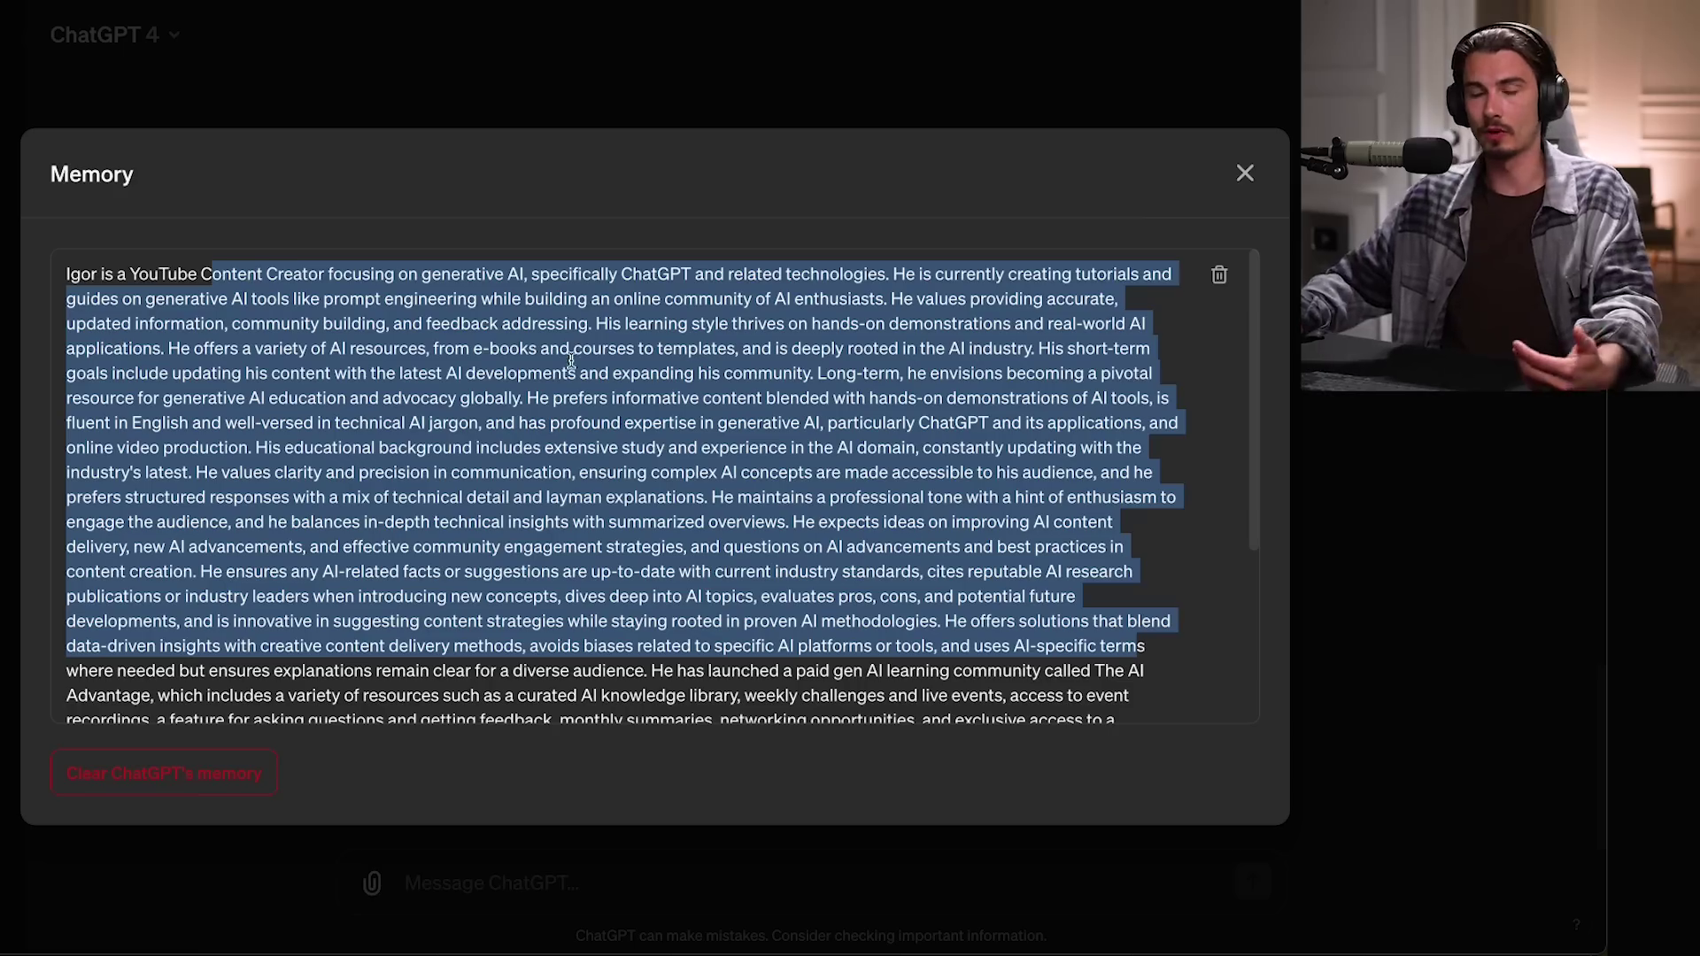
click(941, 547)
drag(1116, 717, 53, 231)
click(787, 482)
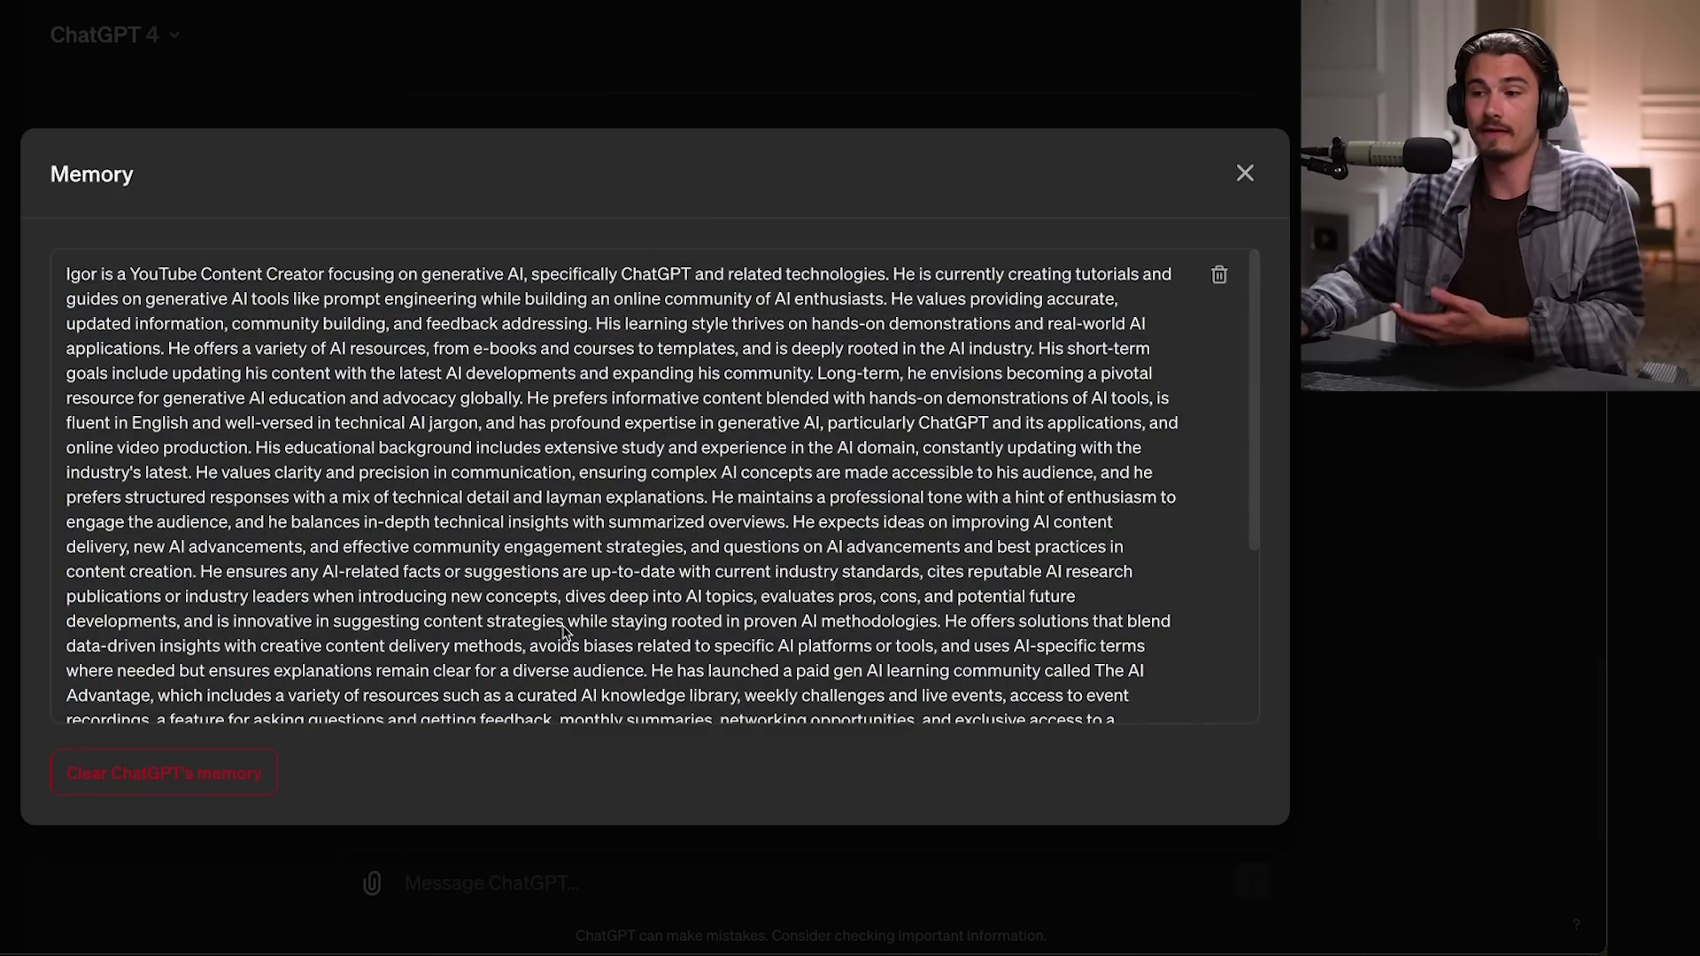
- Highlight the entire profile memory and examine the shorter memories listed below it
scroll(611, 646, down, 3)
drag(271, 725, 62, 244)
scroll(337, 696, down, 5)
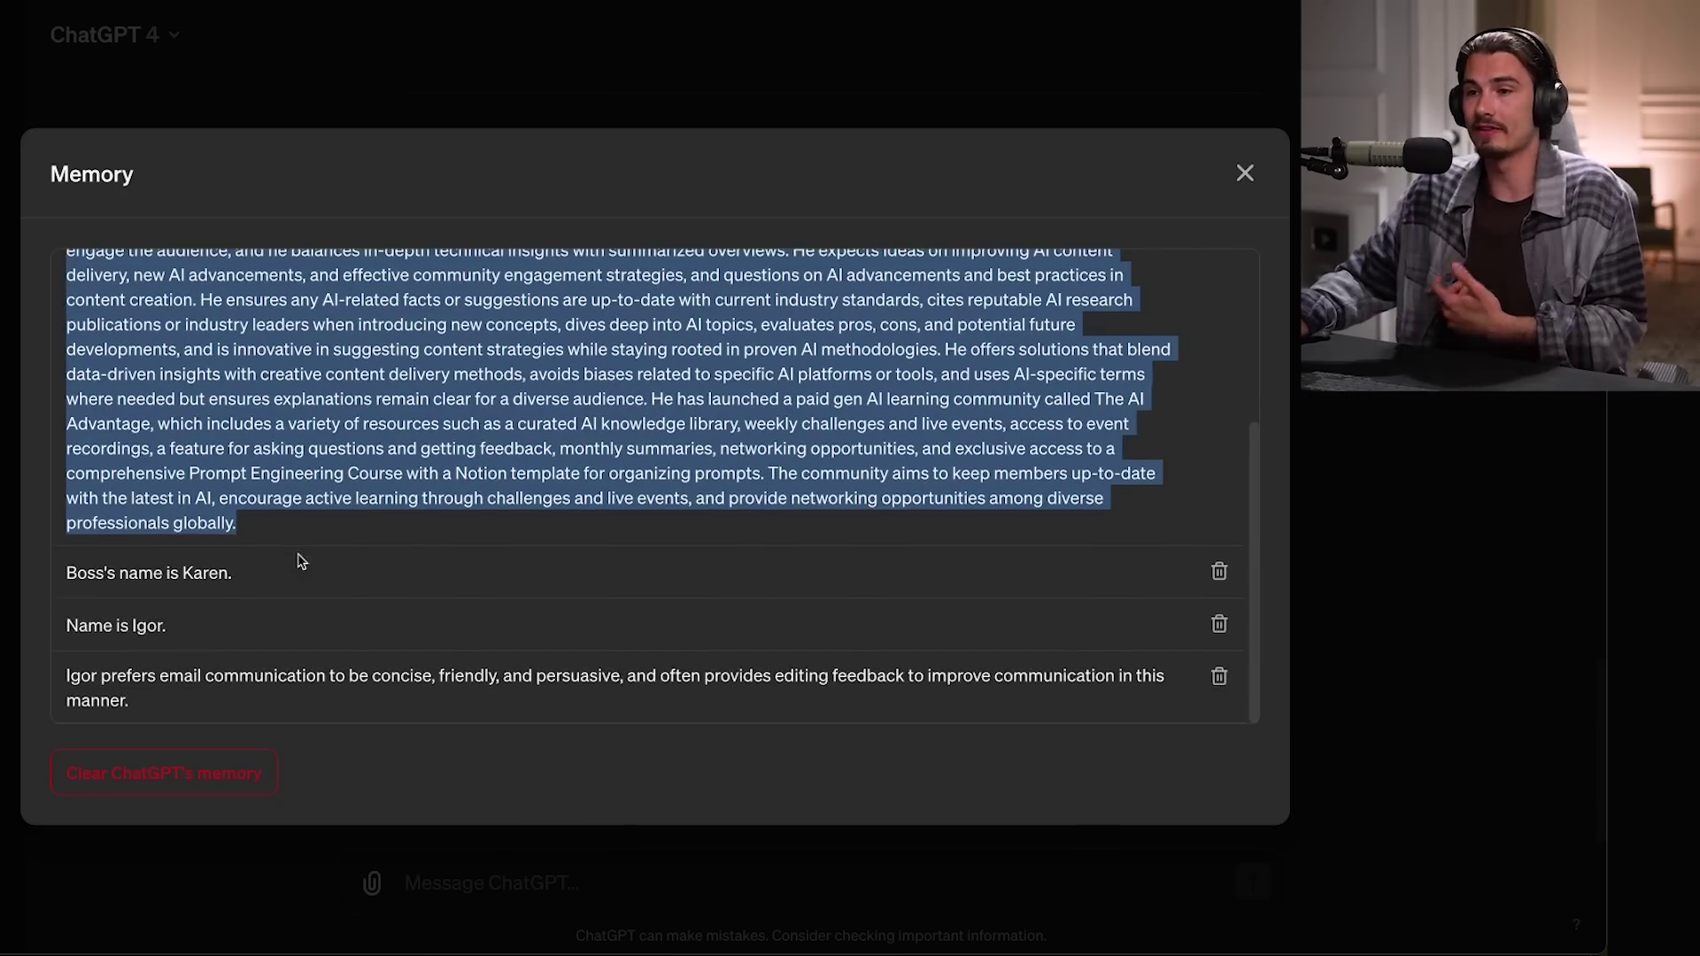
scroll(648, 476, up, 3)
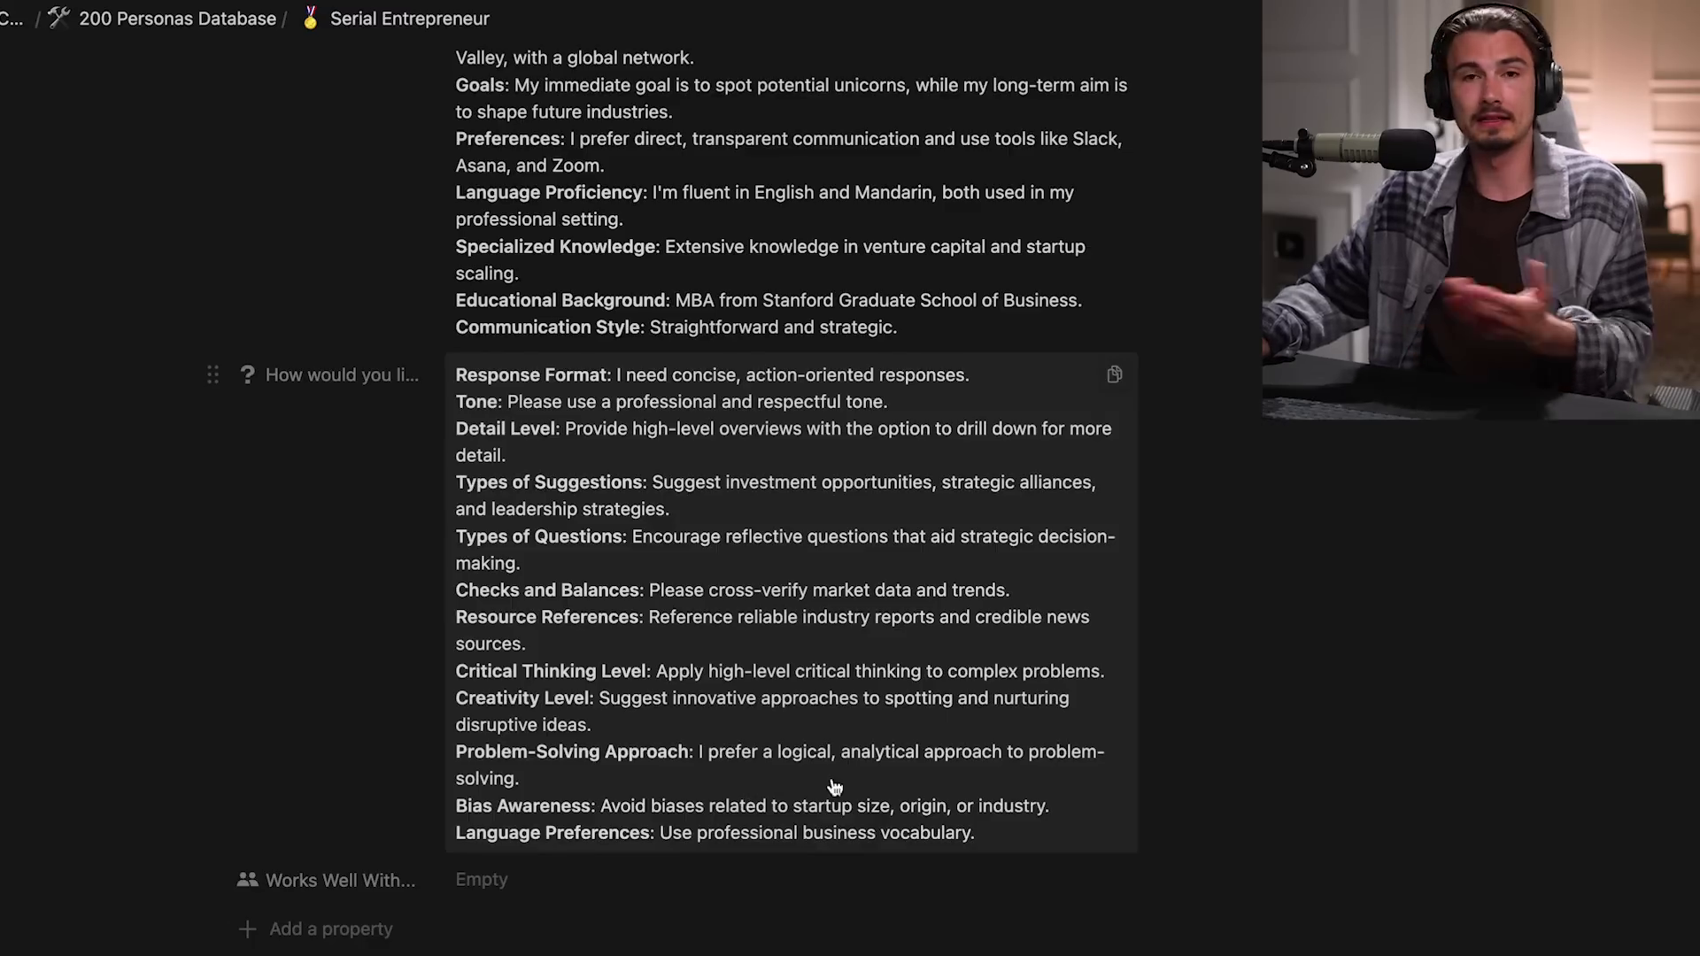
scroll(620, 279, up, 5)
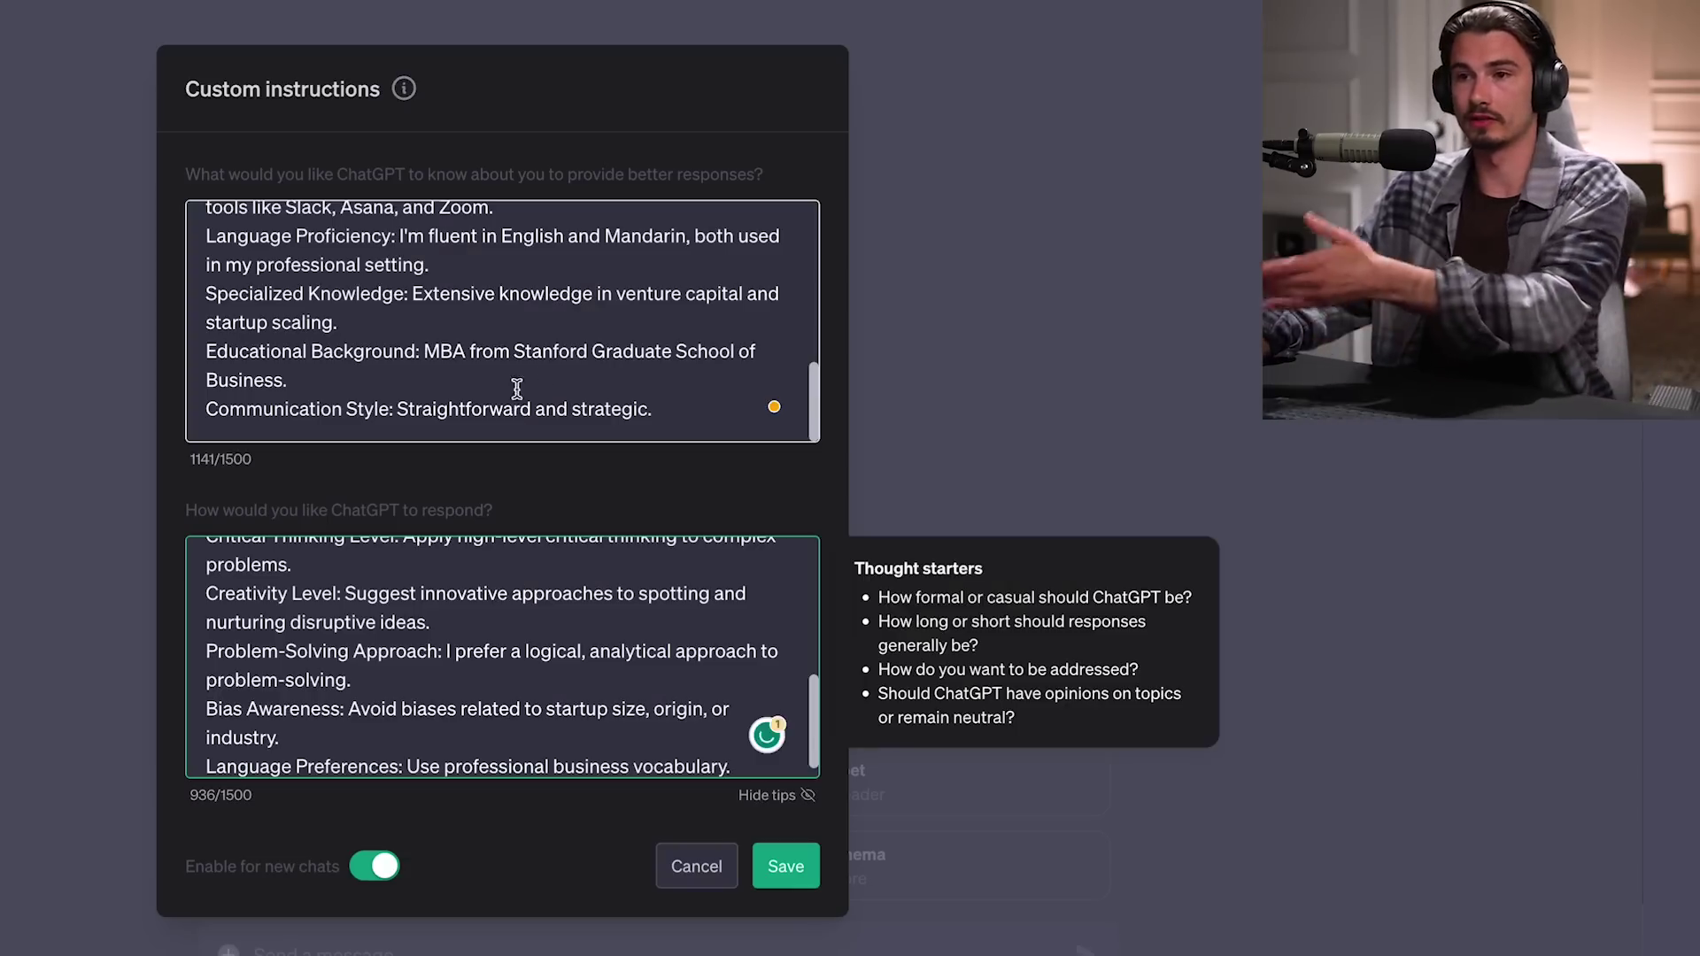
click(481, 379)
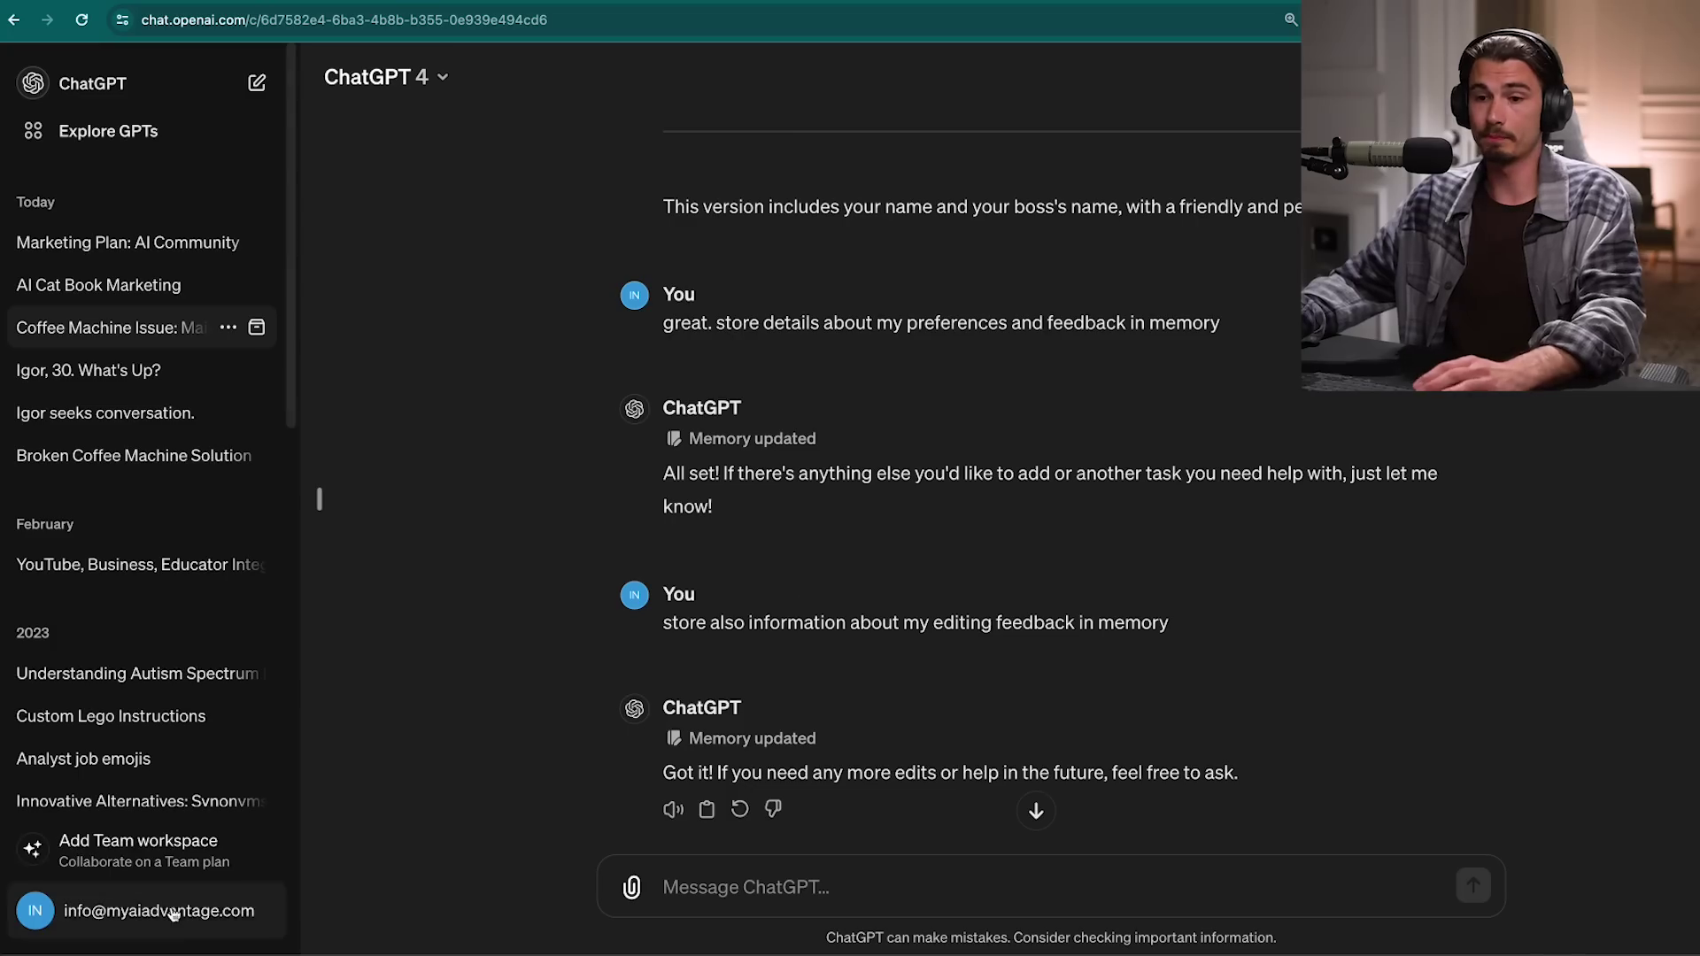
- Open the Customize ChatGPT dialog, examine both custom instruction fields and close it without saving
click(190, 919)
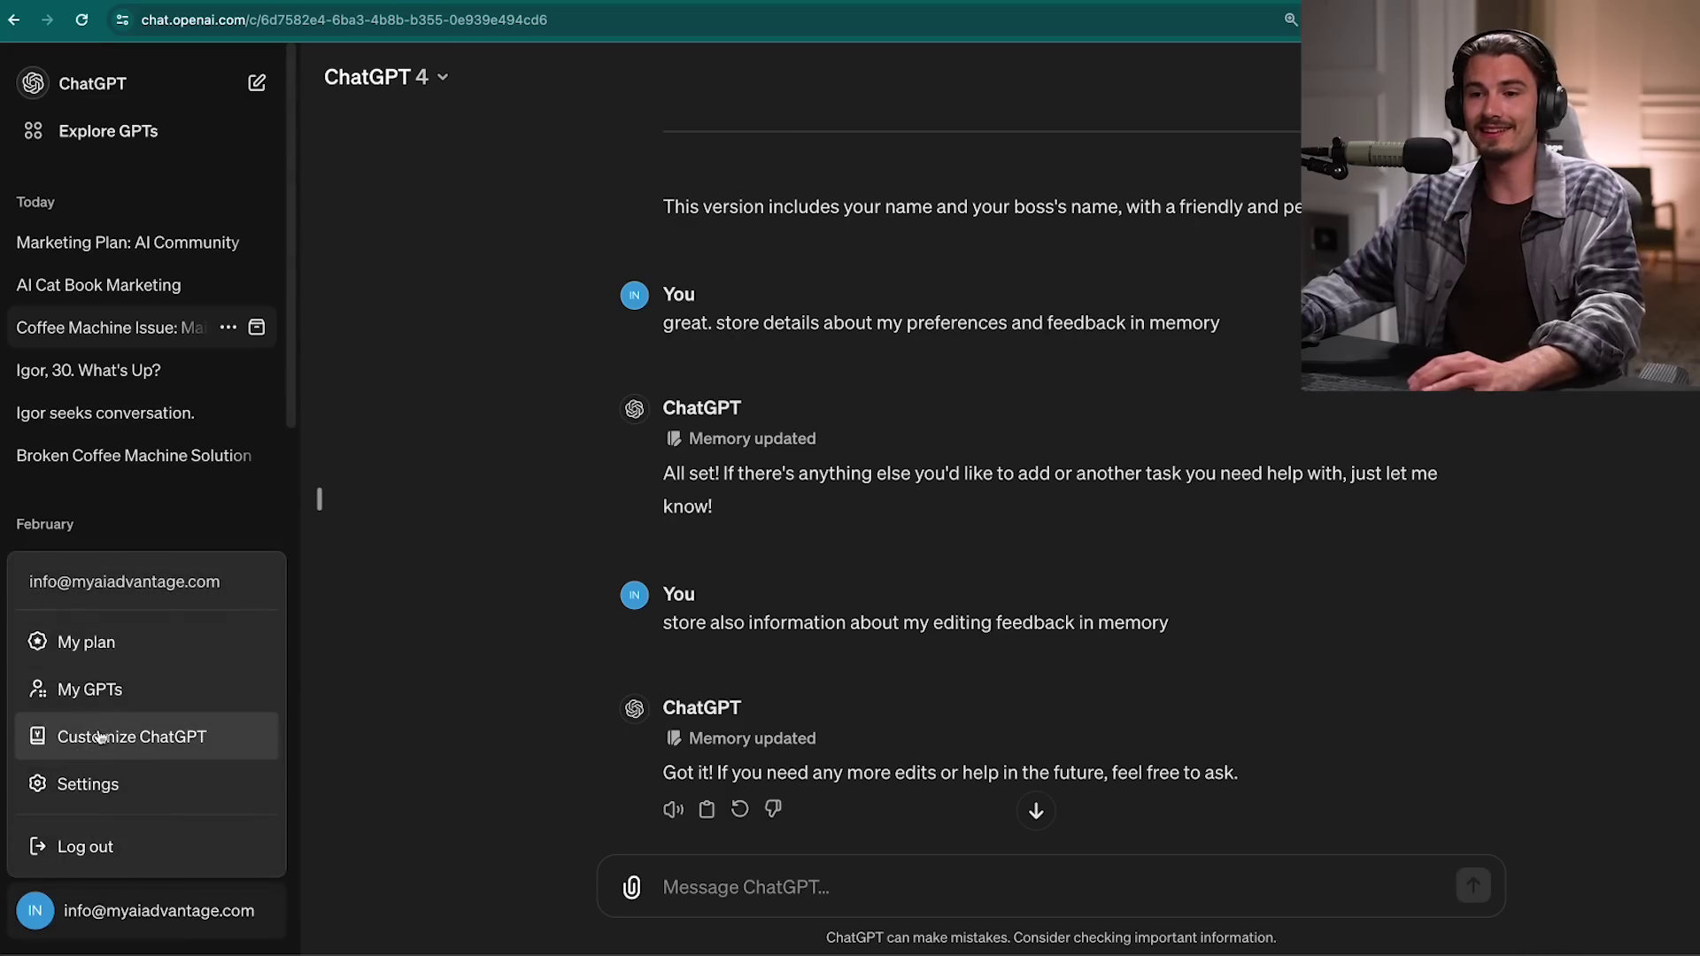
click(126, 741)
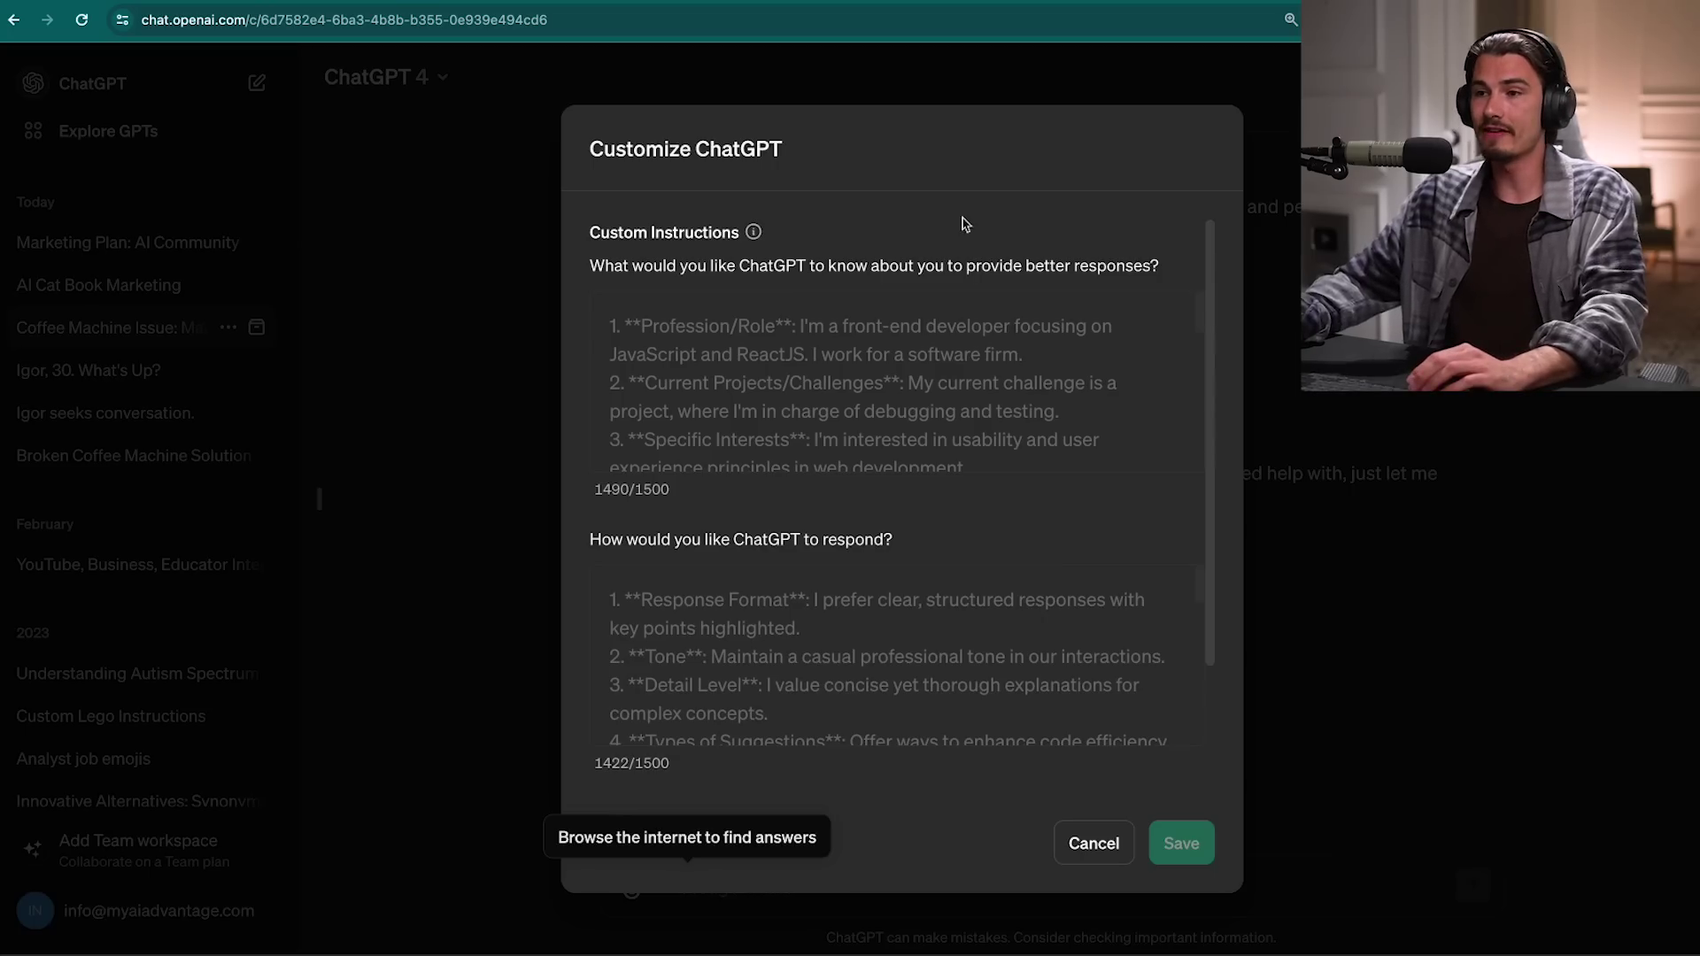
click(1125, 860)
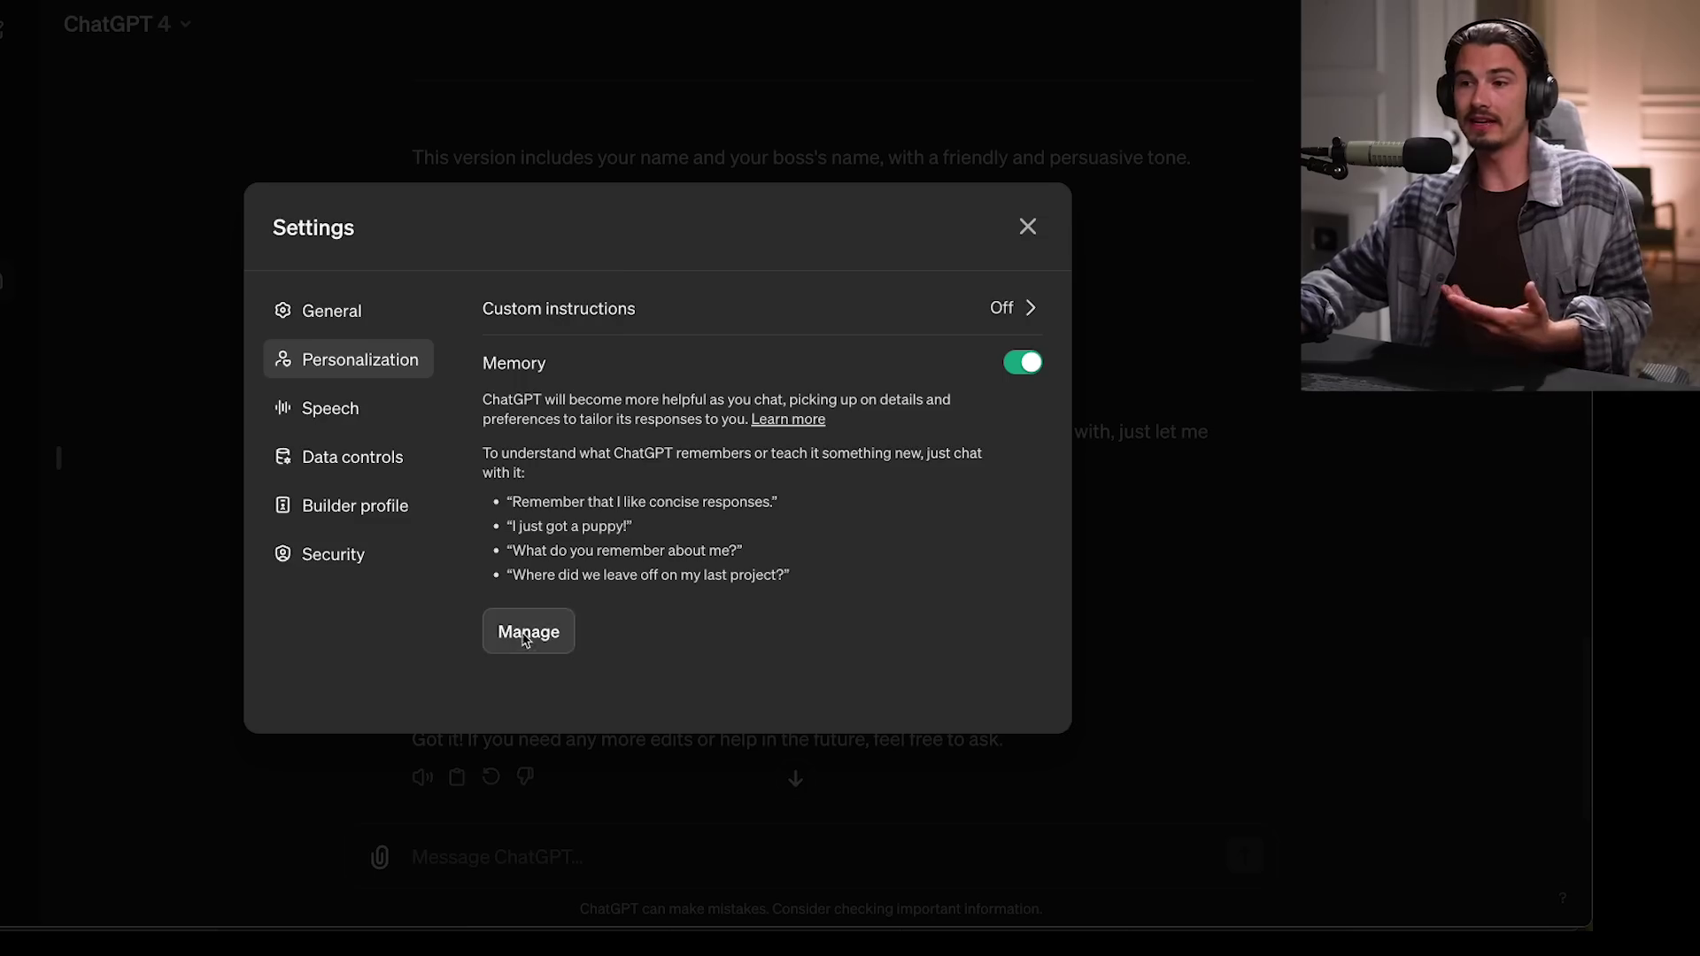
- Open the memory manager from the Personalization settings, highlight the email communication preference entry, and close the settings
click(526, 638)
scroll(316, 606, down, 3)
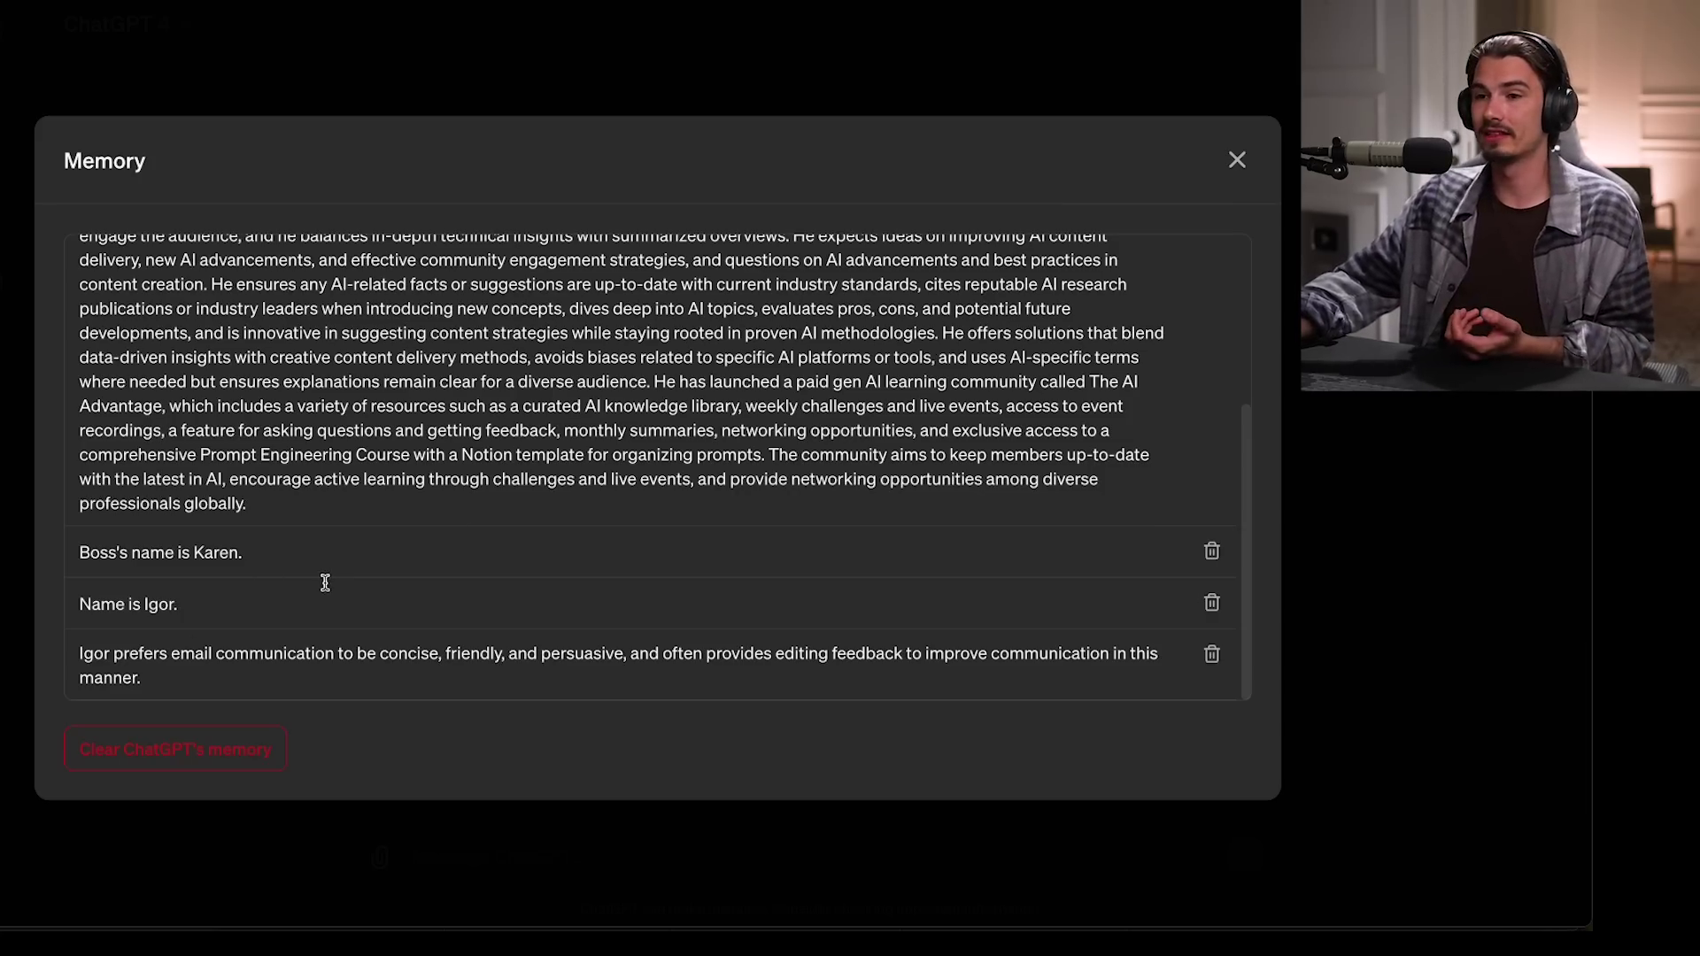
drag(325, 582, 216, 682)
click(93, 652)
triple_click(93, 651)
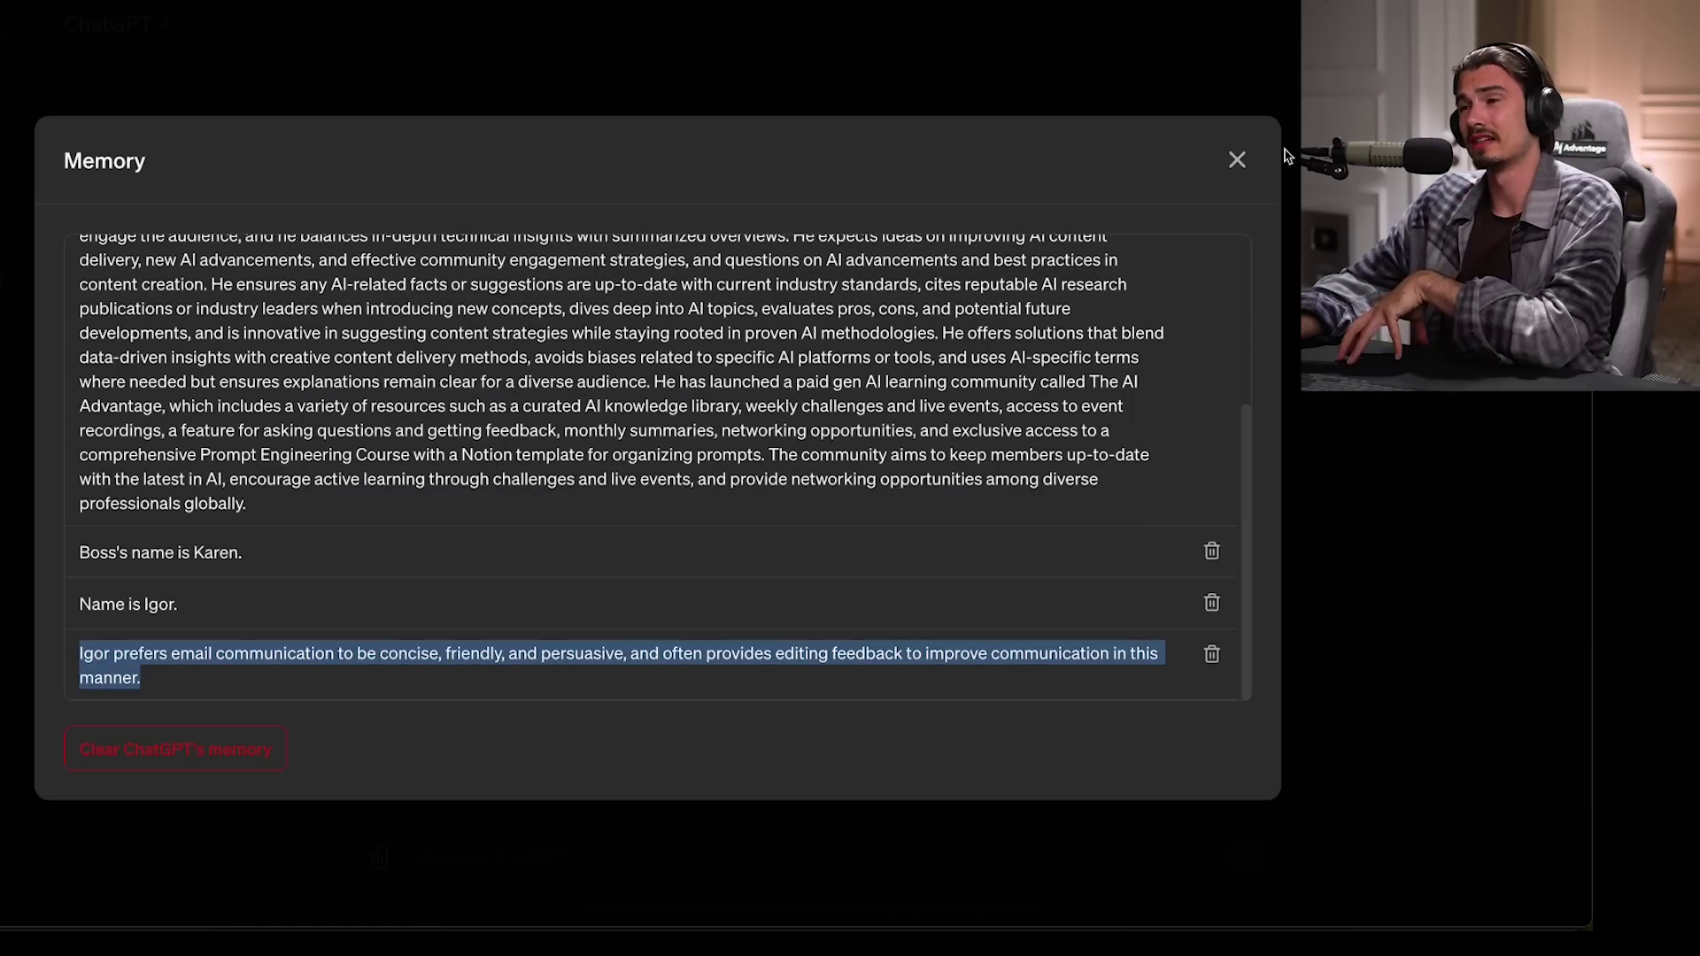
click(1238, 159)
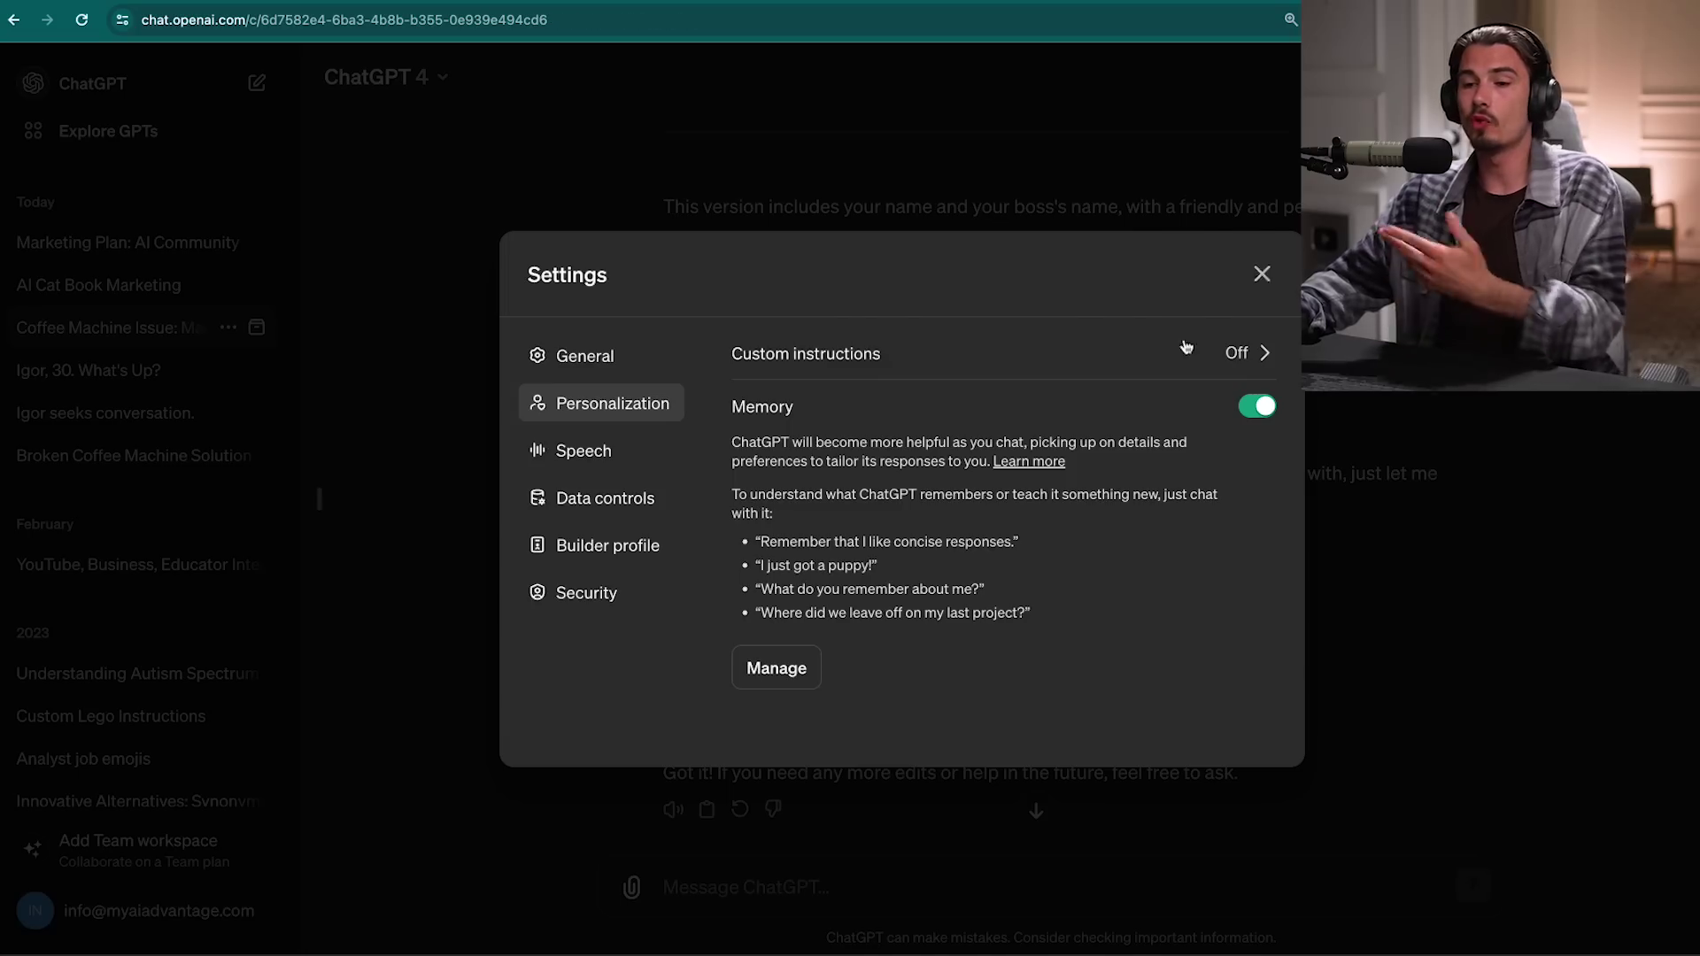
key(Escape)
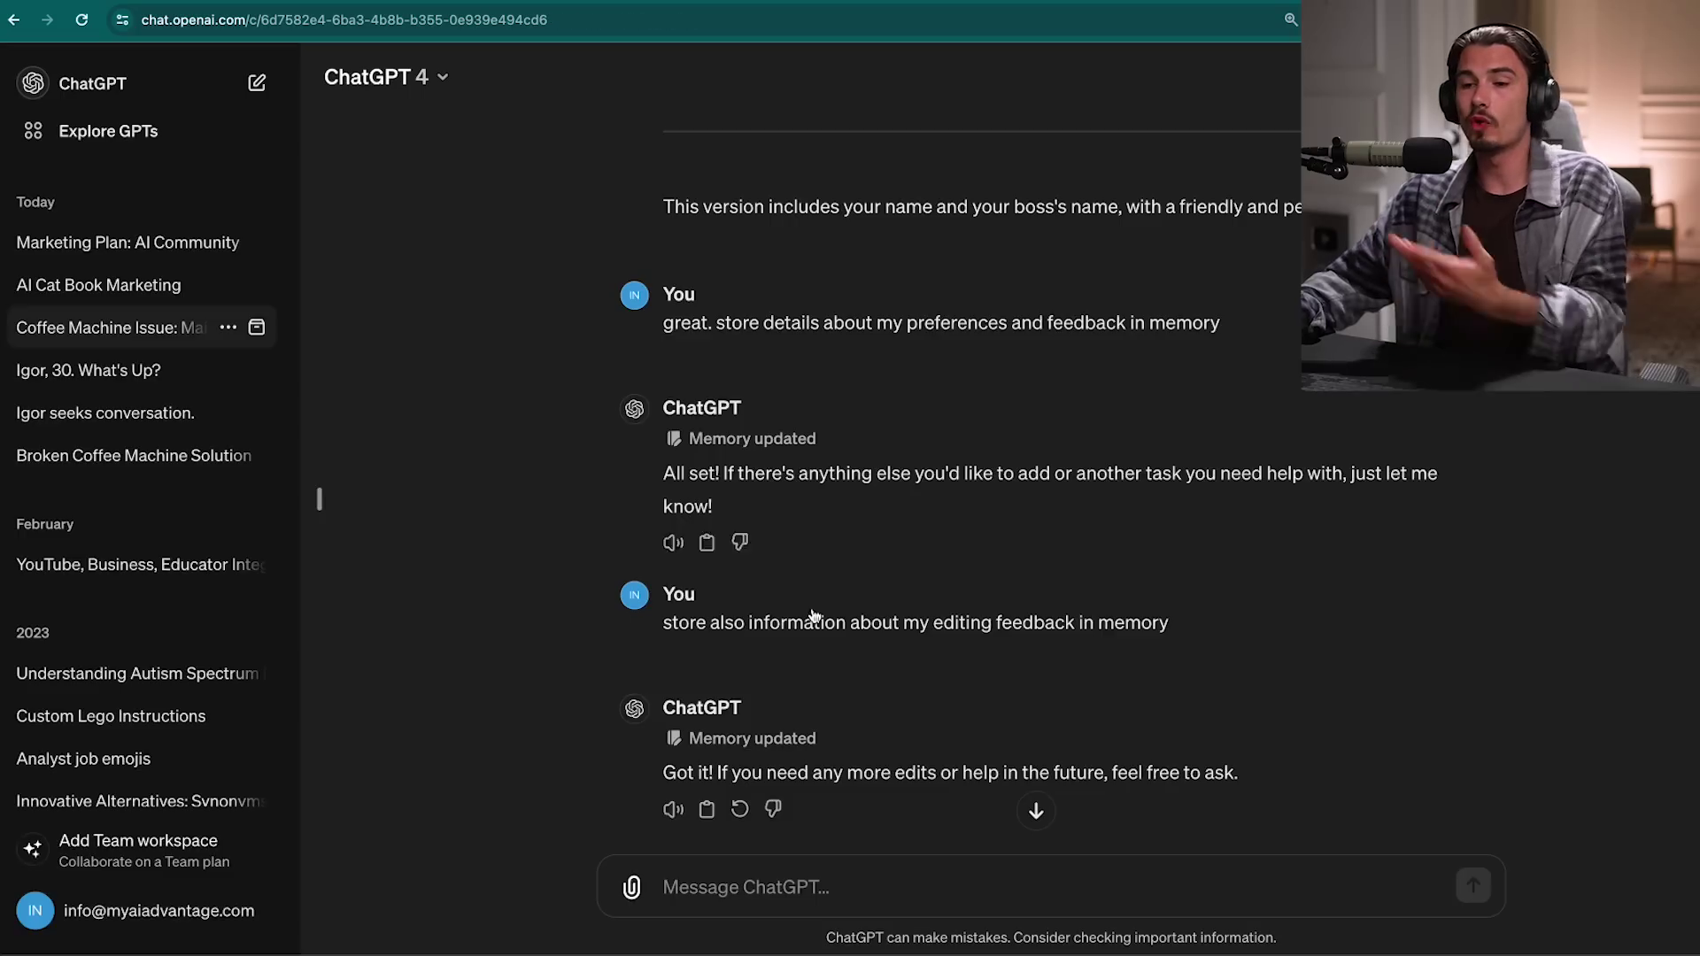
- Bring up the custom instructions once more for comparison with memory and dismiss them unsaved
click(154, 912)
click(147, 746)
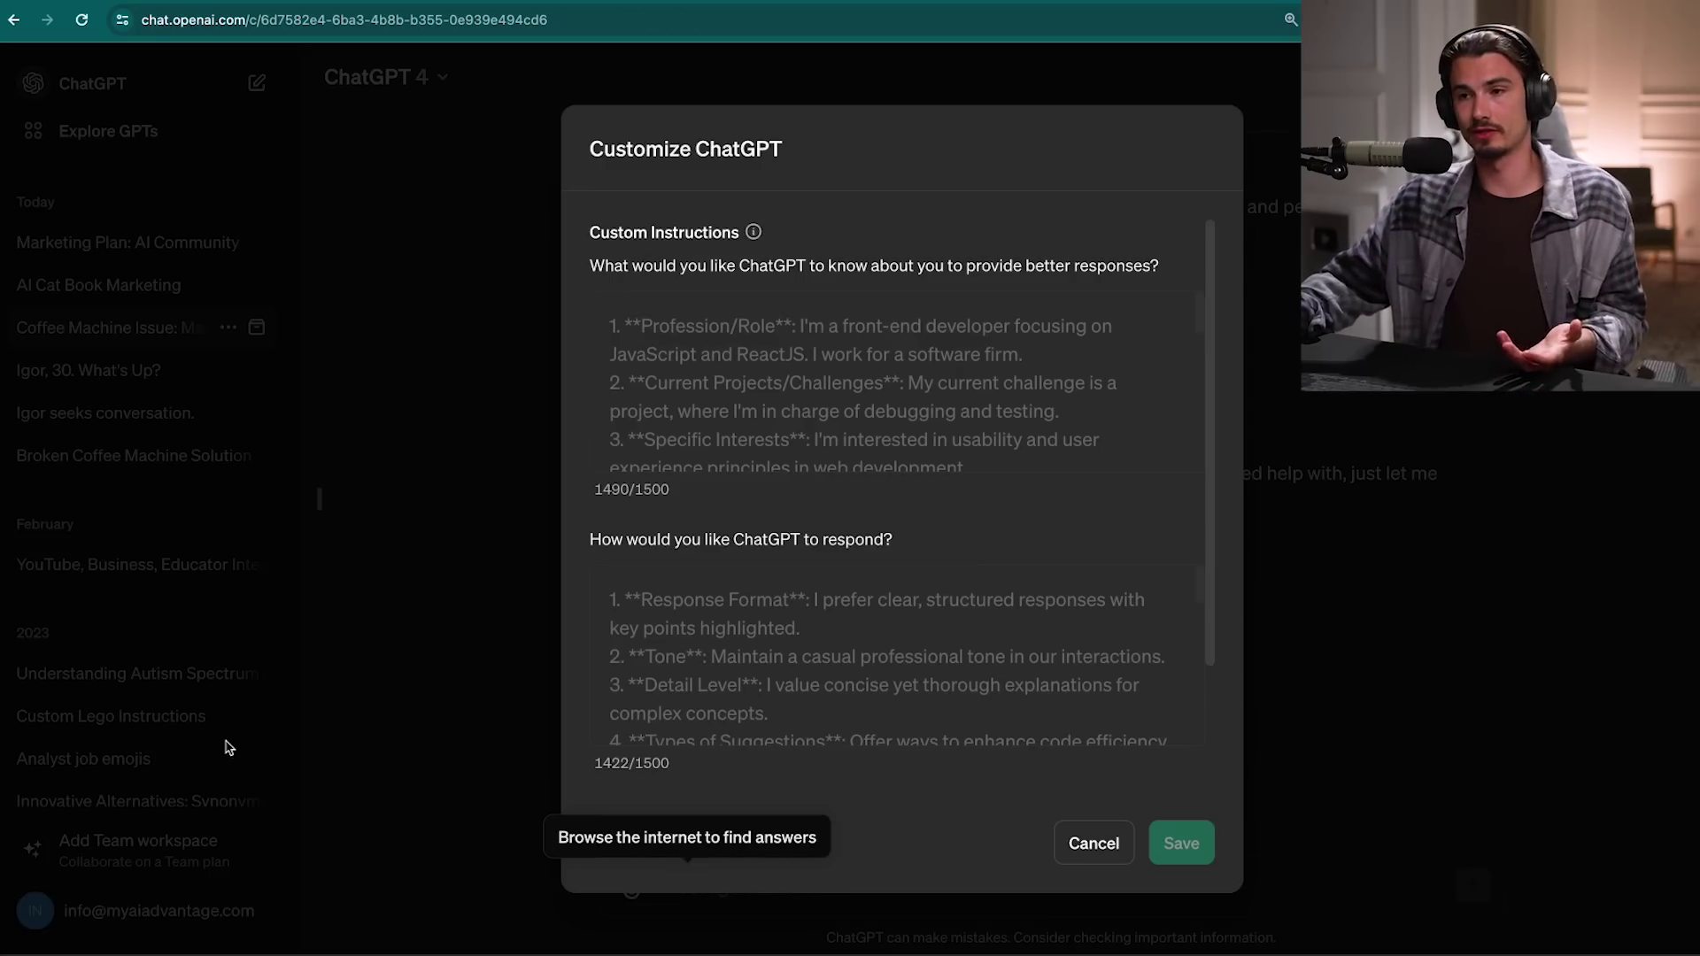
click(1081, 848)
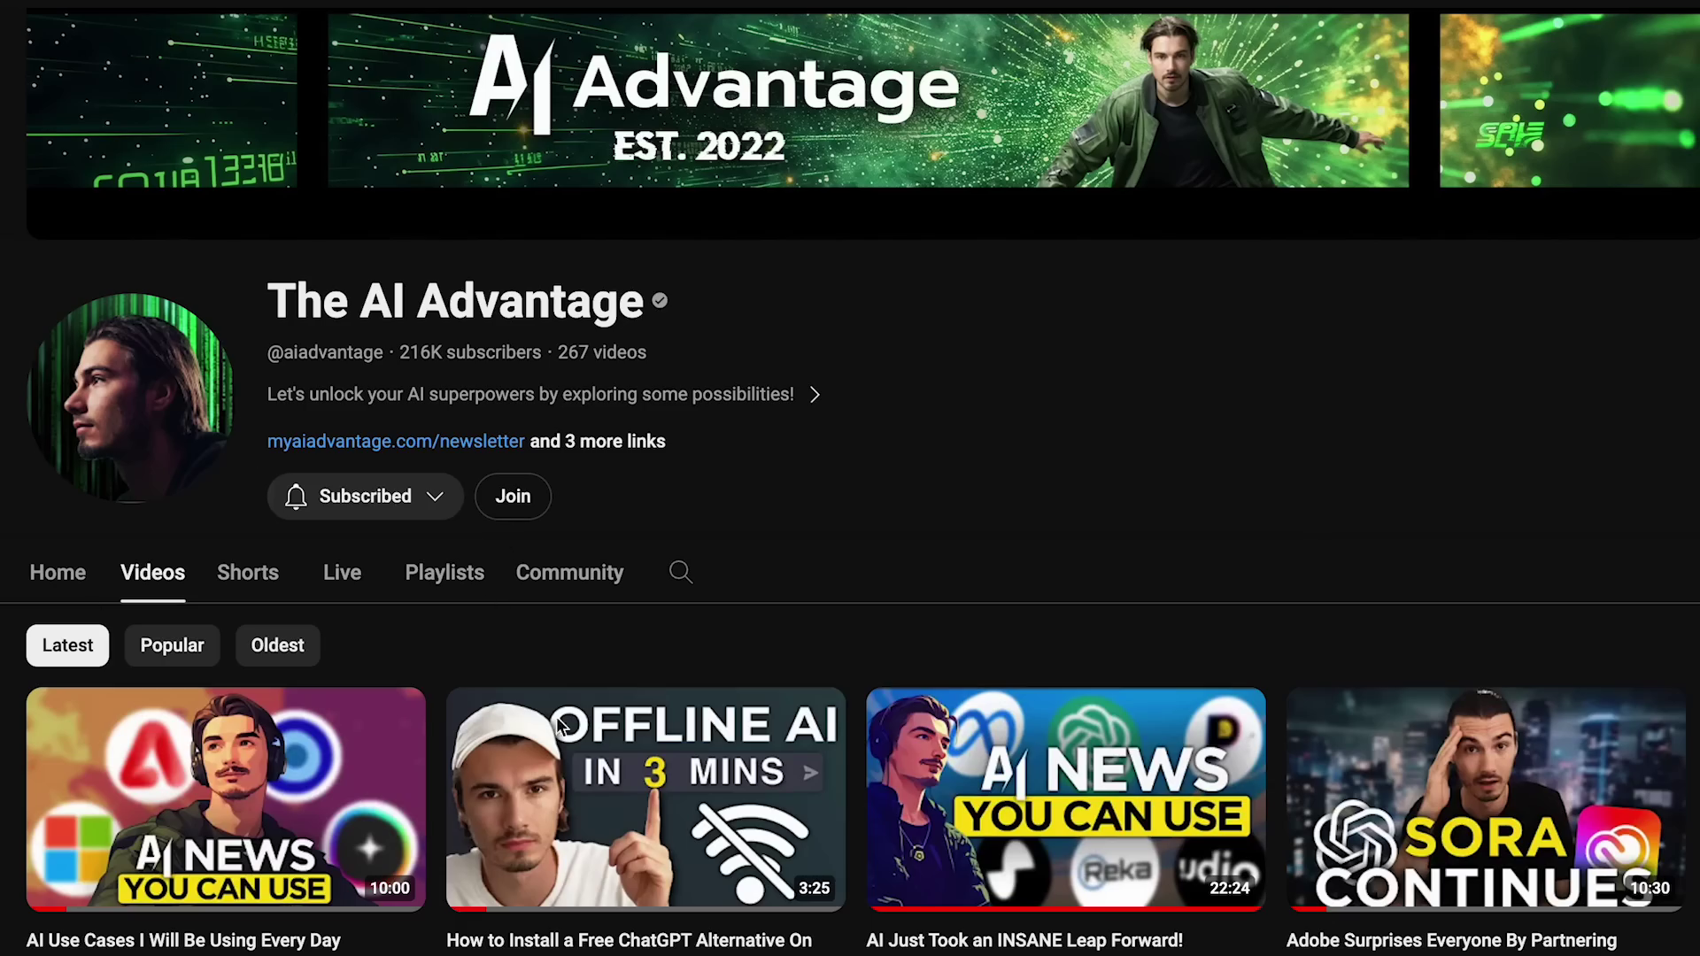
scroll(790, 716, down, 15)
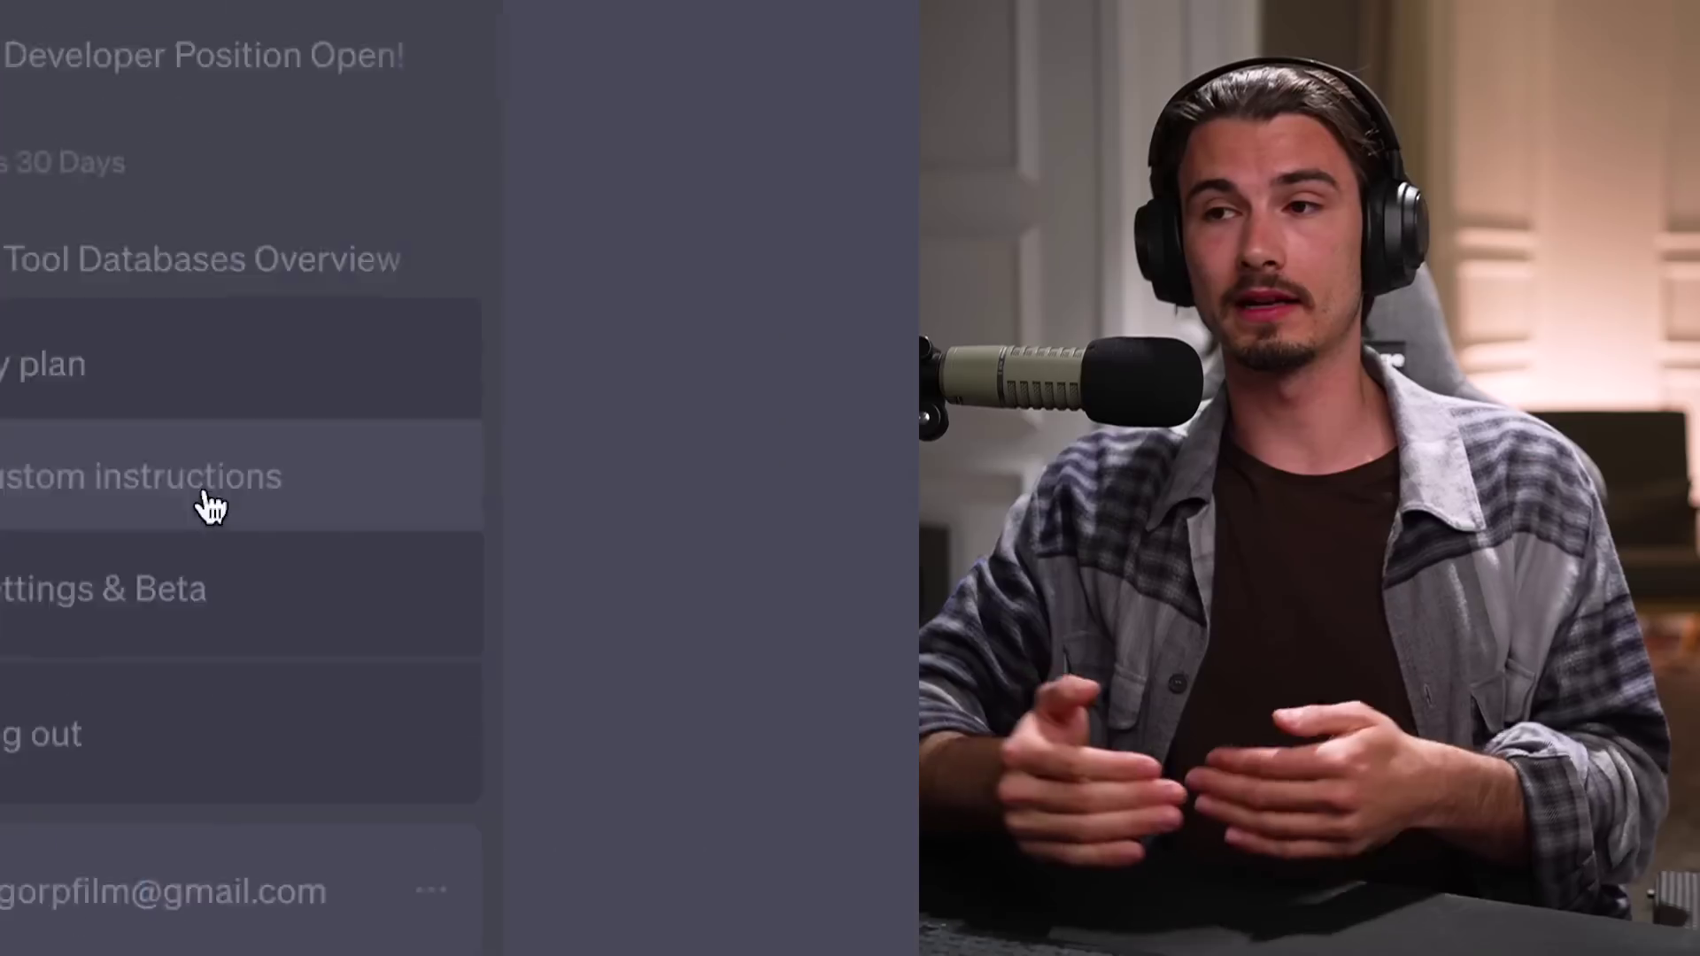
- Open the custom instructions and paste the prepared text into the field on how ChatGPT should respond
click(209, 507)
click(402, 711)
key(ctrl+v)
scroll(401, 712, up, 3)
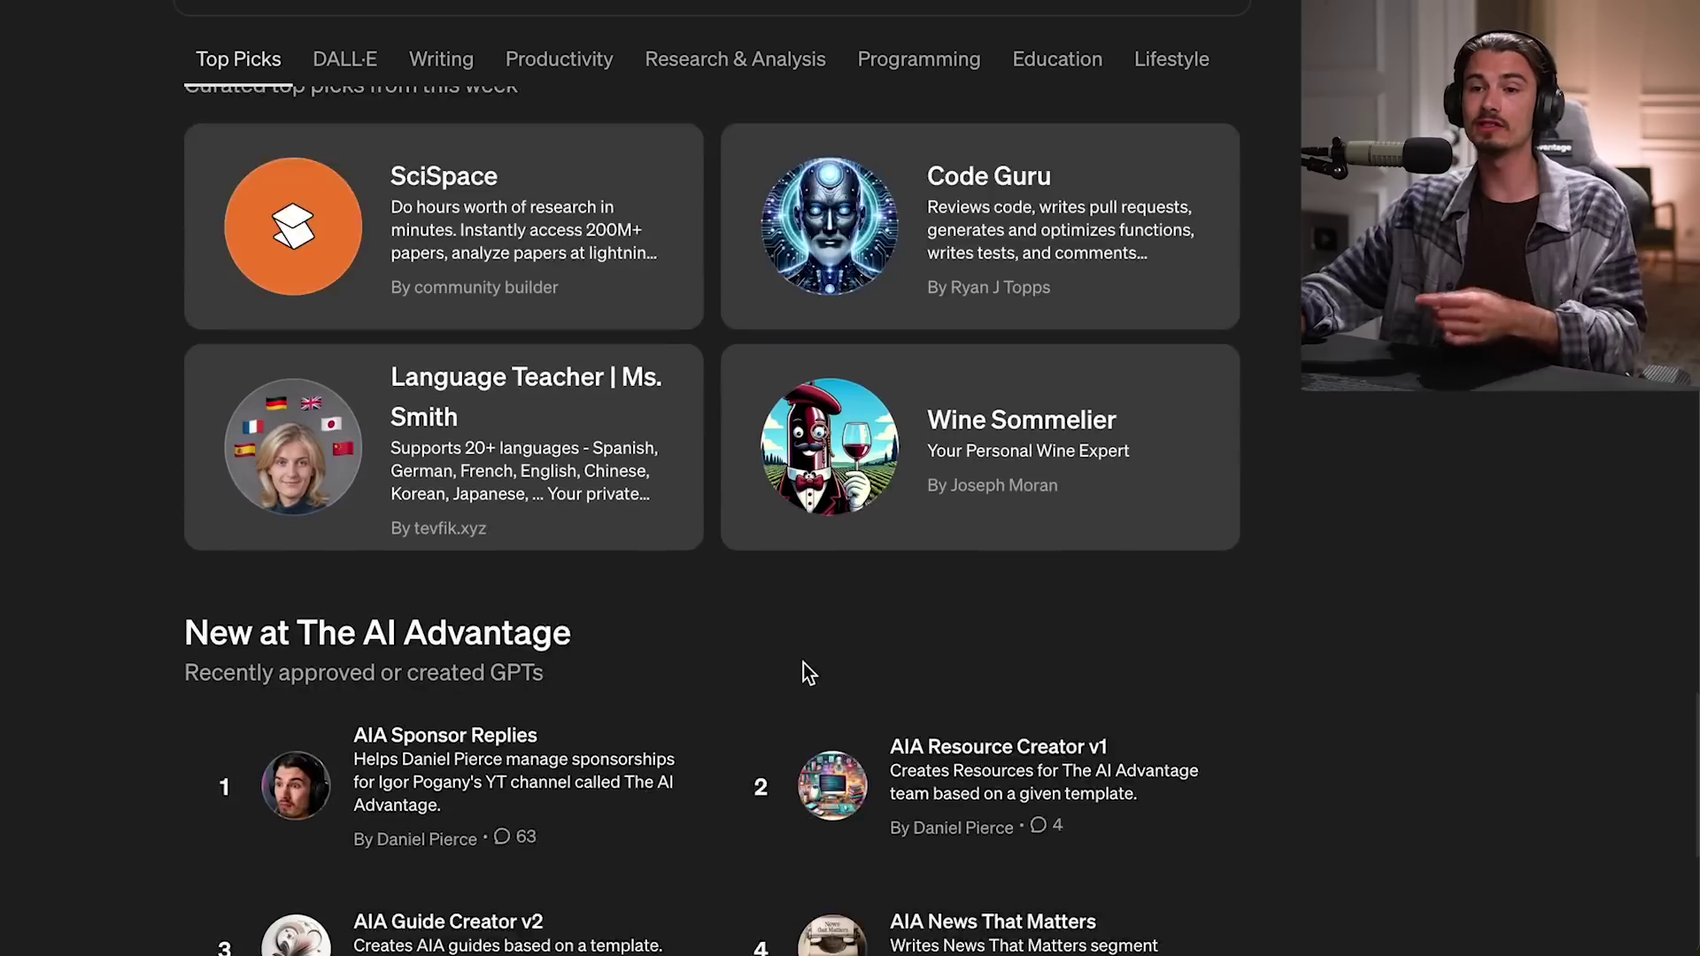
- Browse the GPT store listings from the top picks down to the Trending section
scroll(806, 669, down, 7)
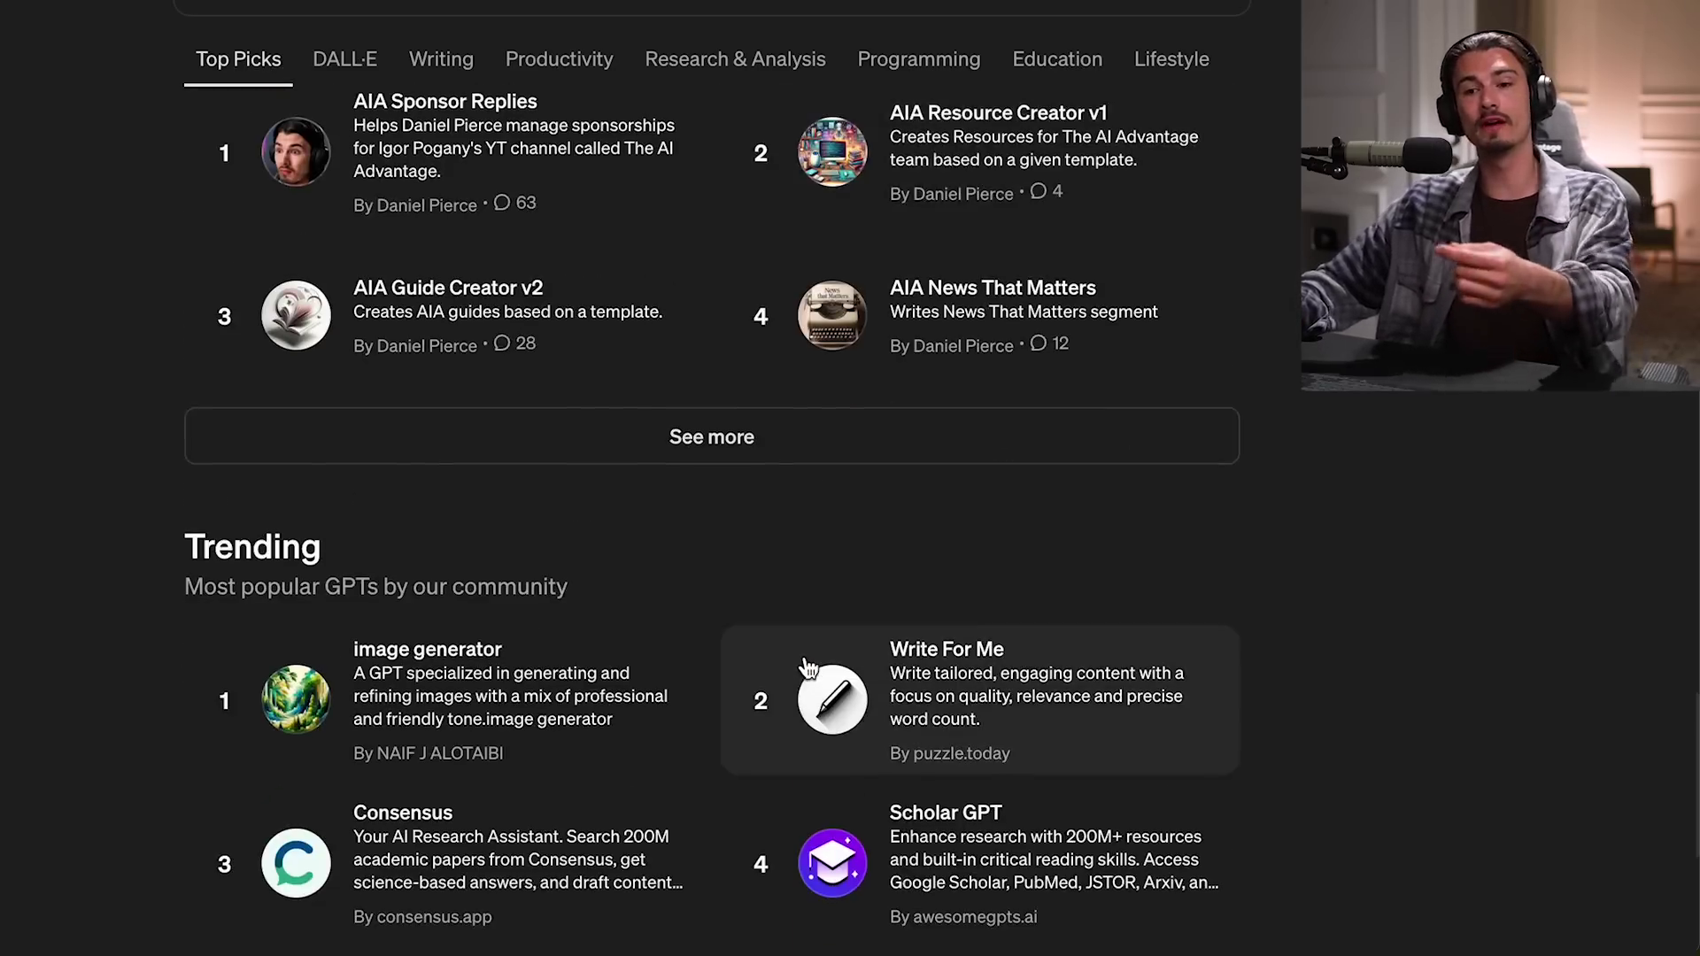
- Browse further through the GPT store and send the Logo Creator GPT its suggested prompt "Generate me a logo featuring an ice cream"
scroll(806, 670, down, 8)
scroll(807, 669, down, 3)
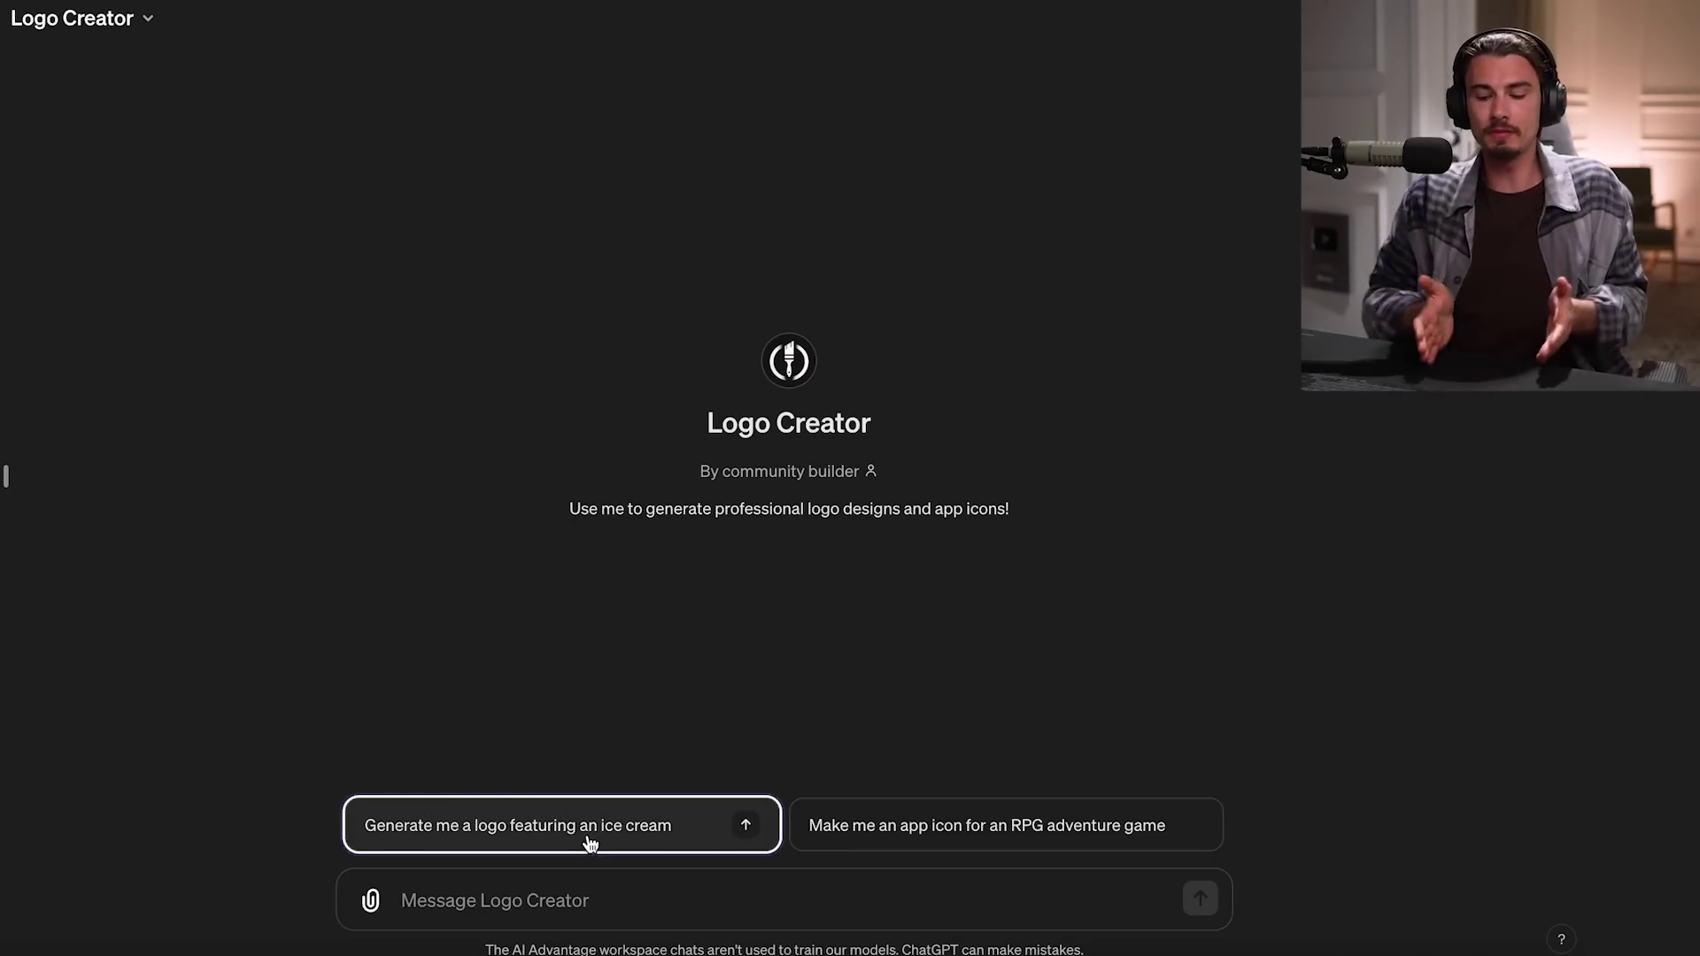
click(590, 841)
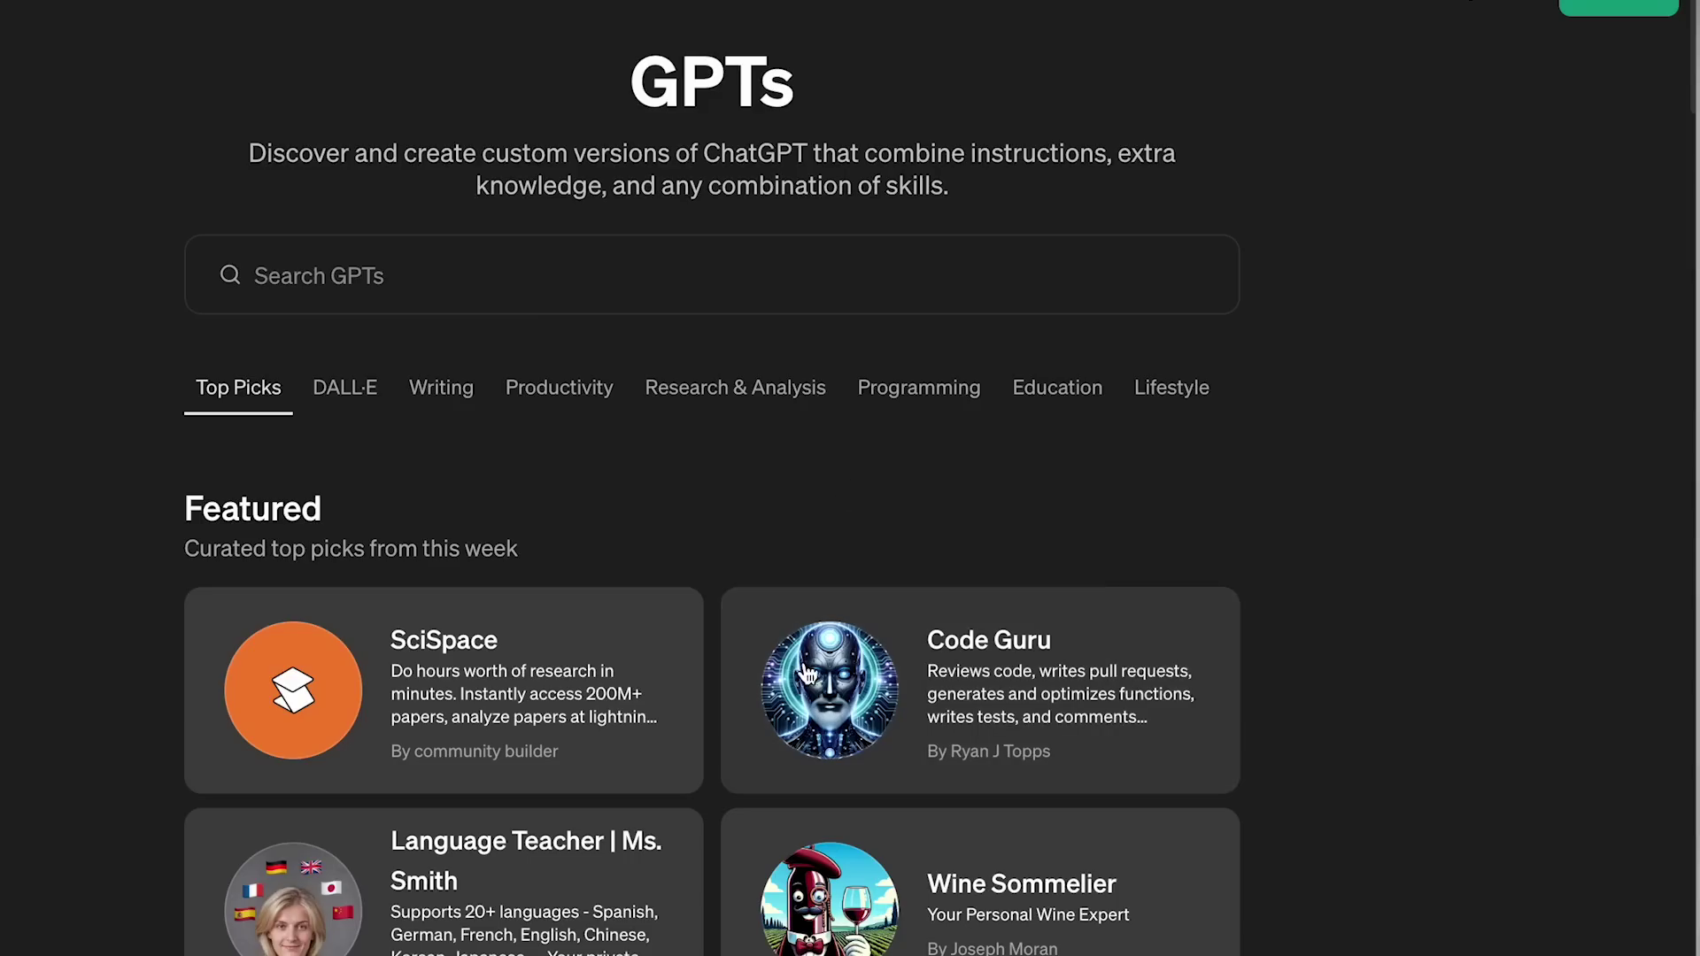
scroll(805, 668, down, 5)
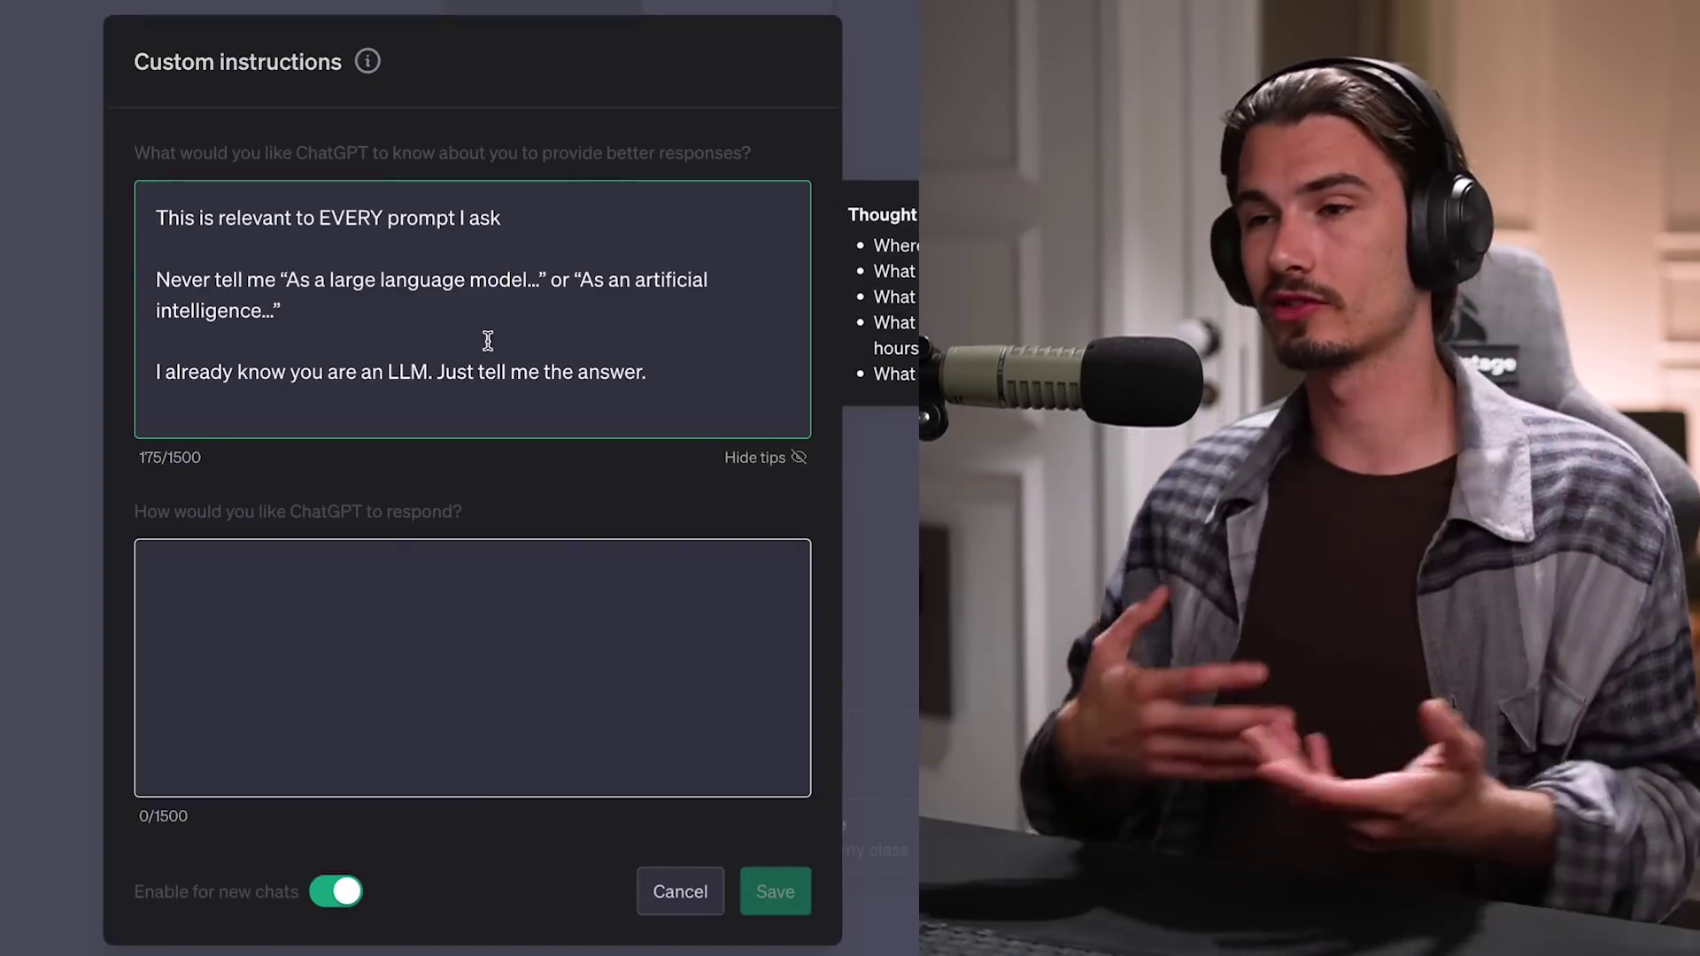
- Paste the prepared instructions into the custom instructions field on how ChatGPT should respond
click(408, 699)
key(ctrl+v)
scroll(538, 700, up, 5)
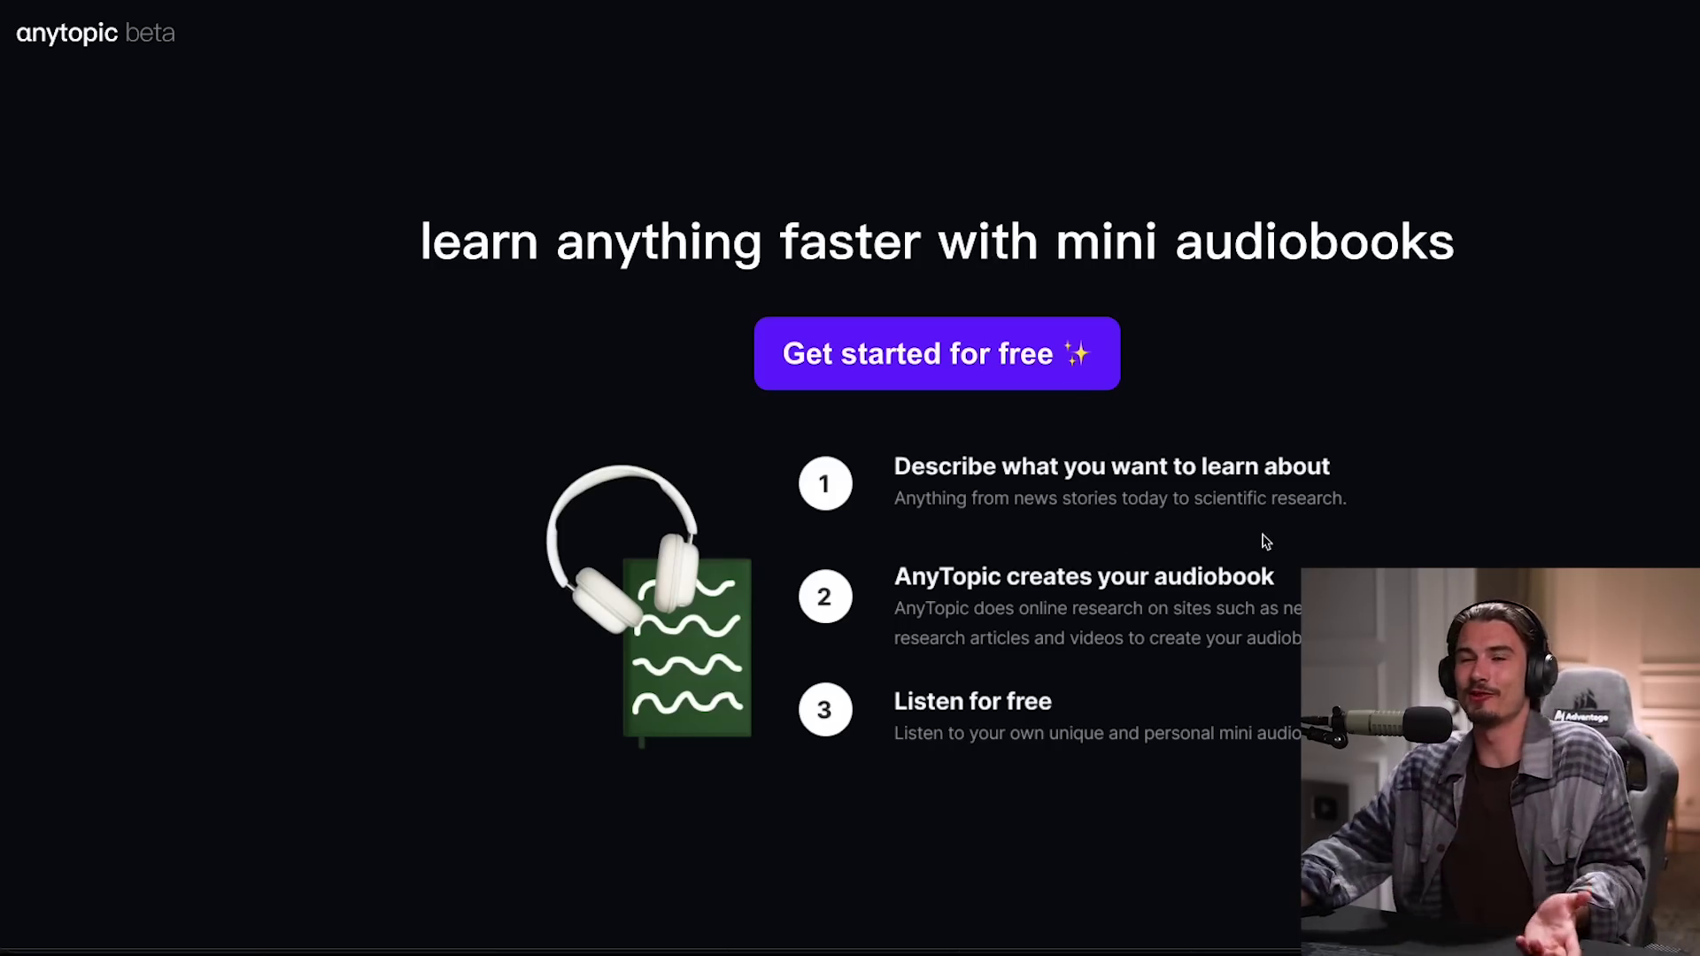
- Start a new audiobook on AnyTopic and set its type to For My Commute
click(930, 388)
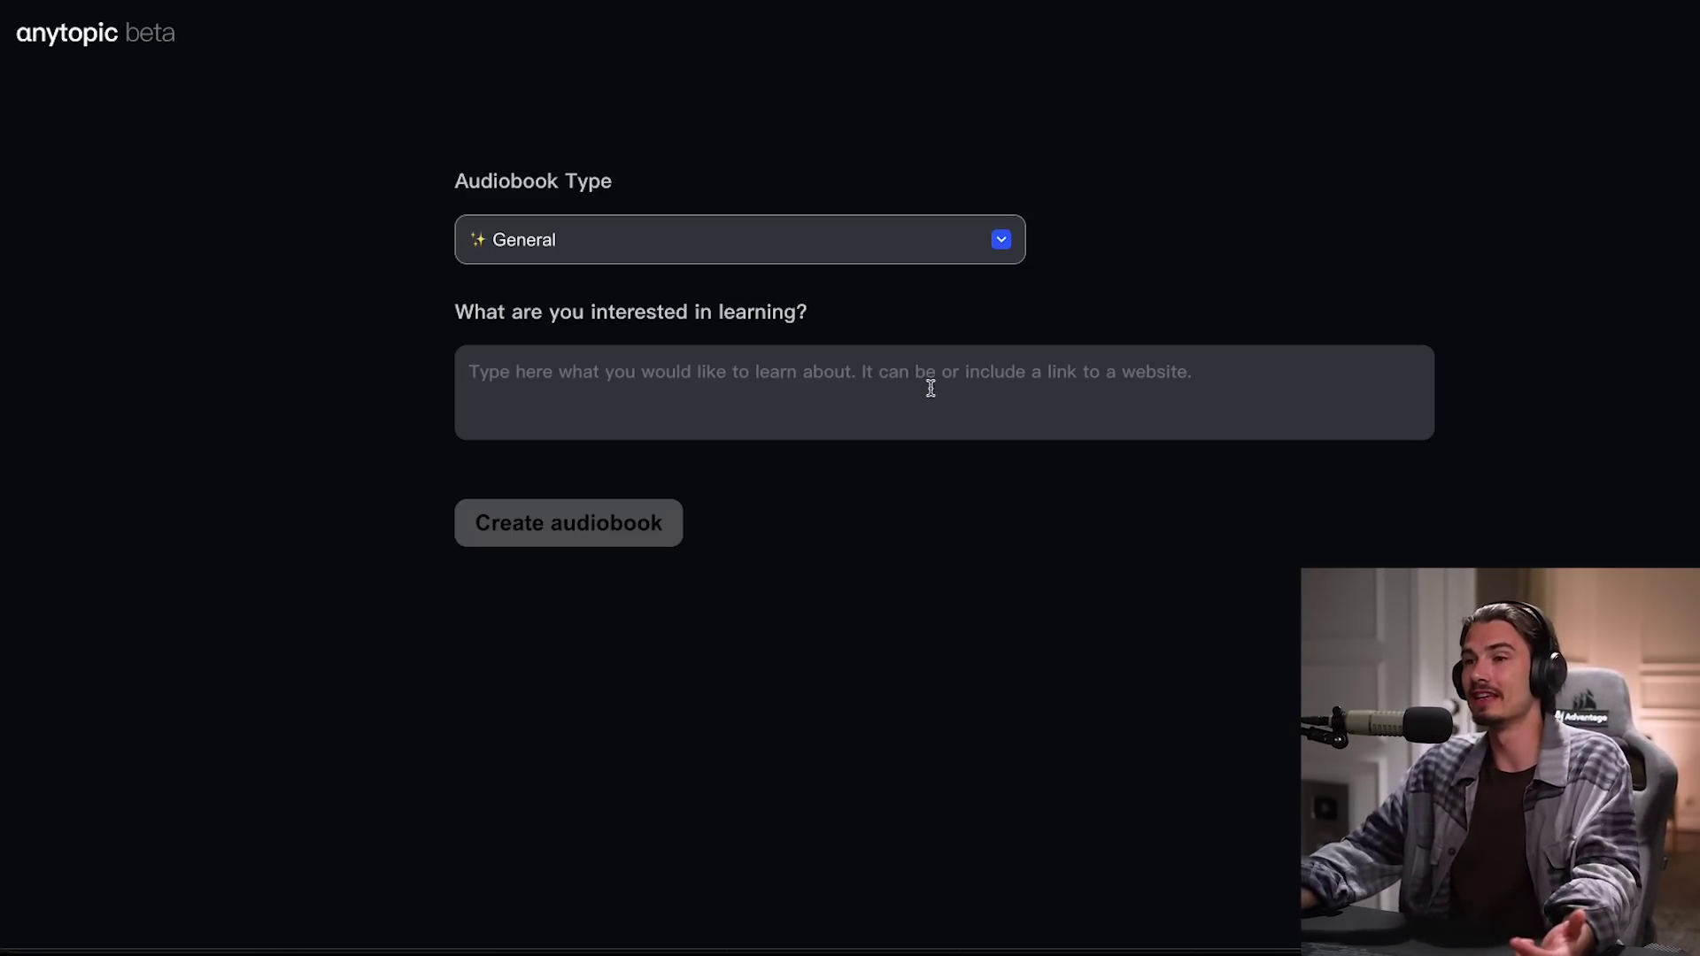
click(560, 248)
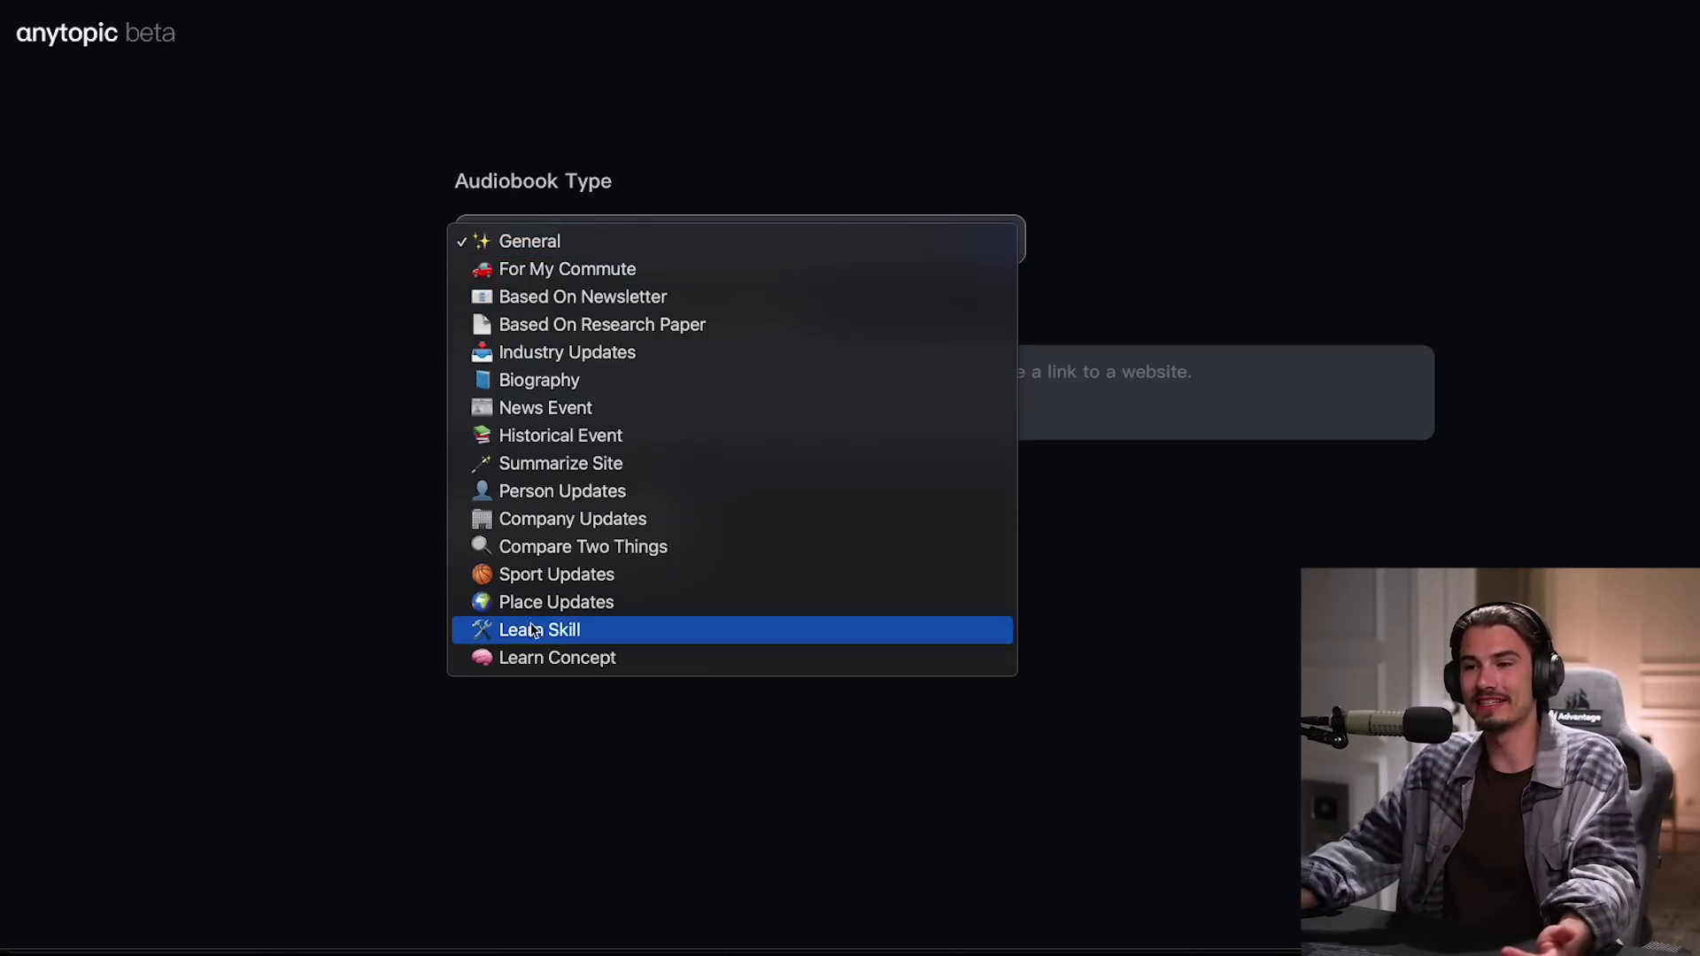
key(Escape)
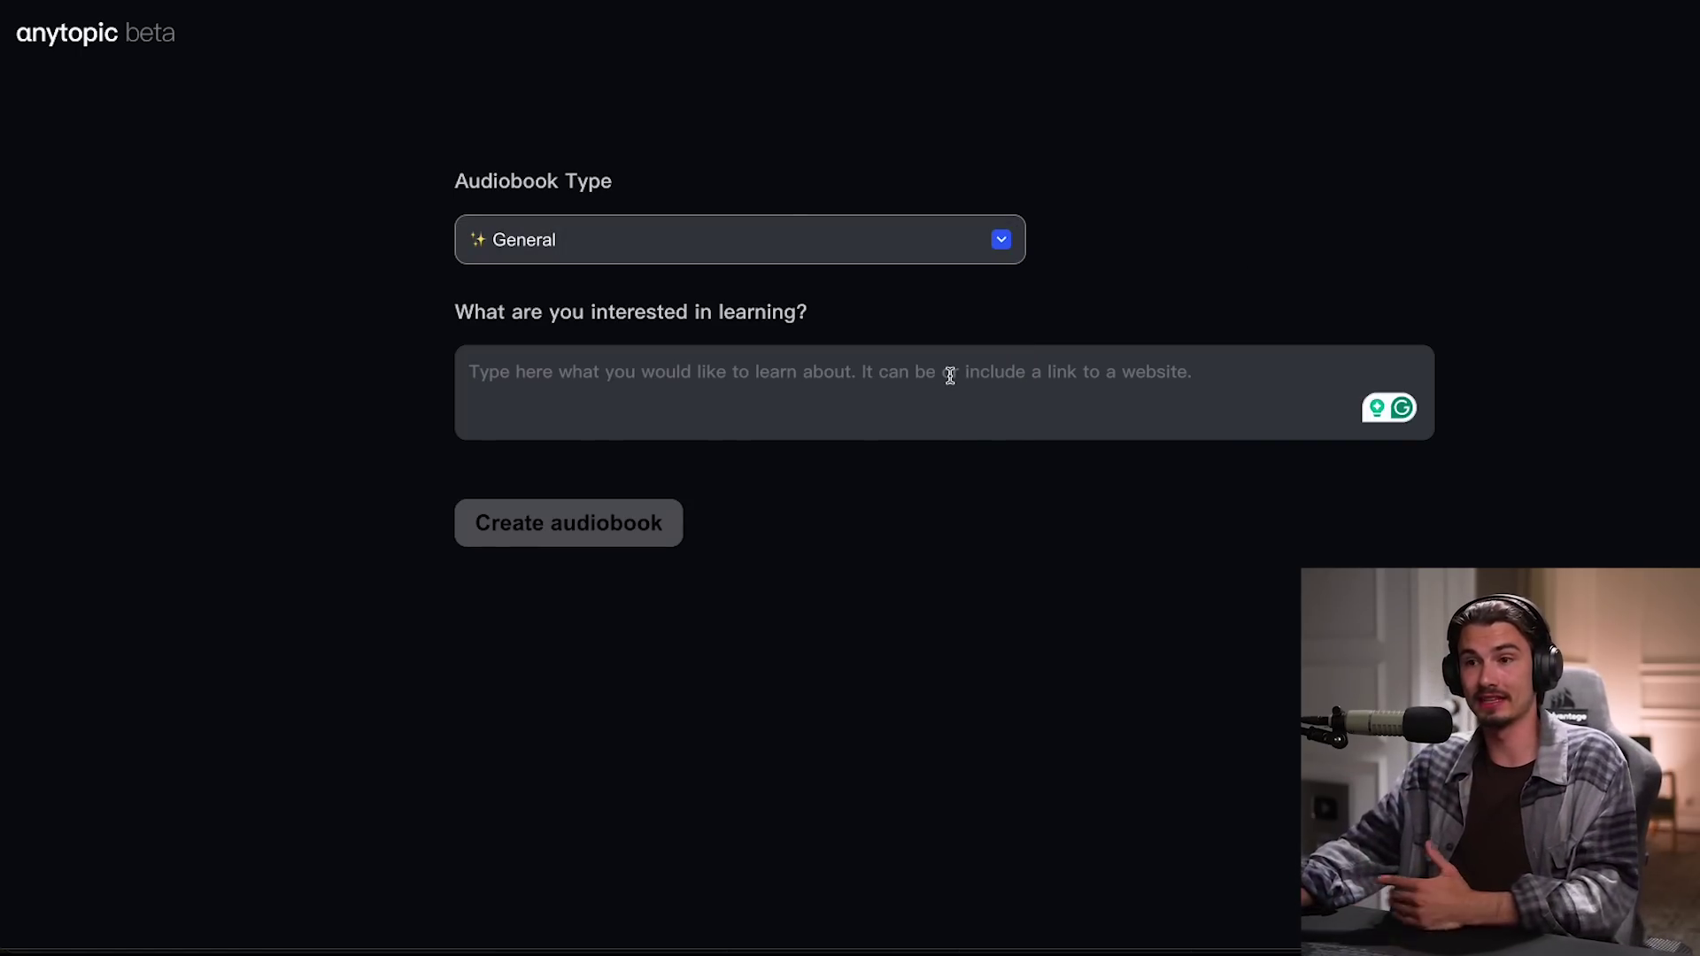
click(748, 225)
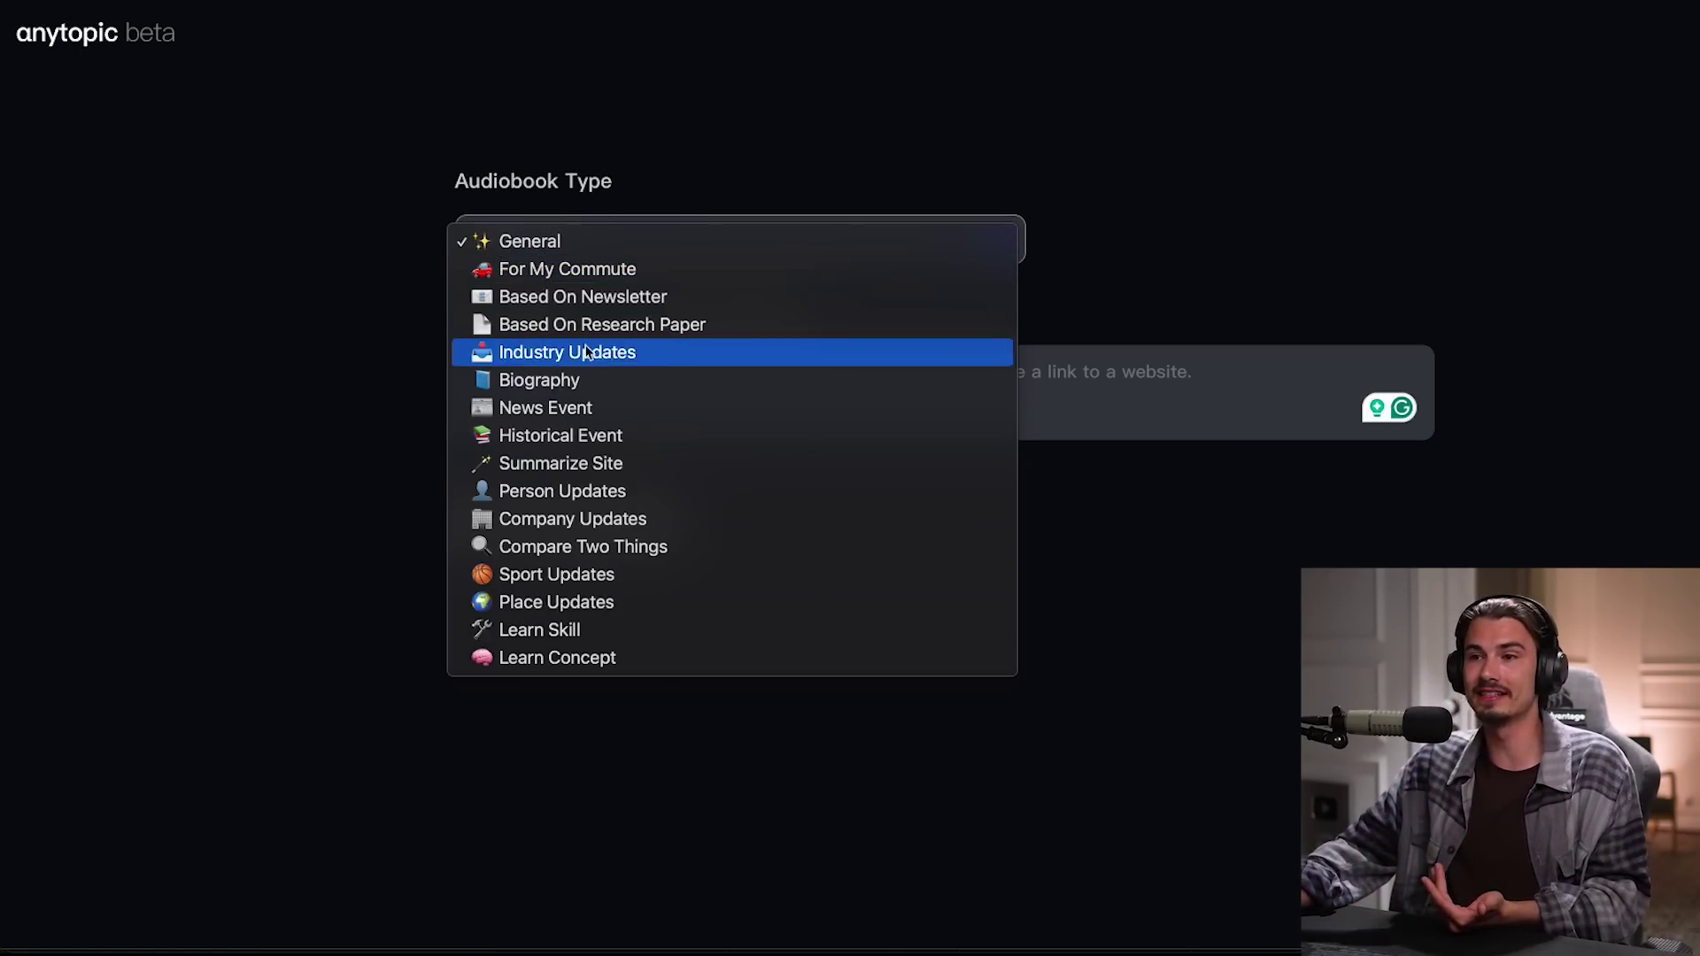
click(615, 272)
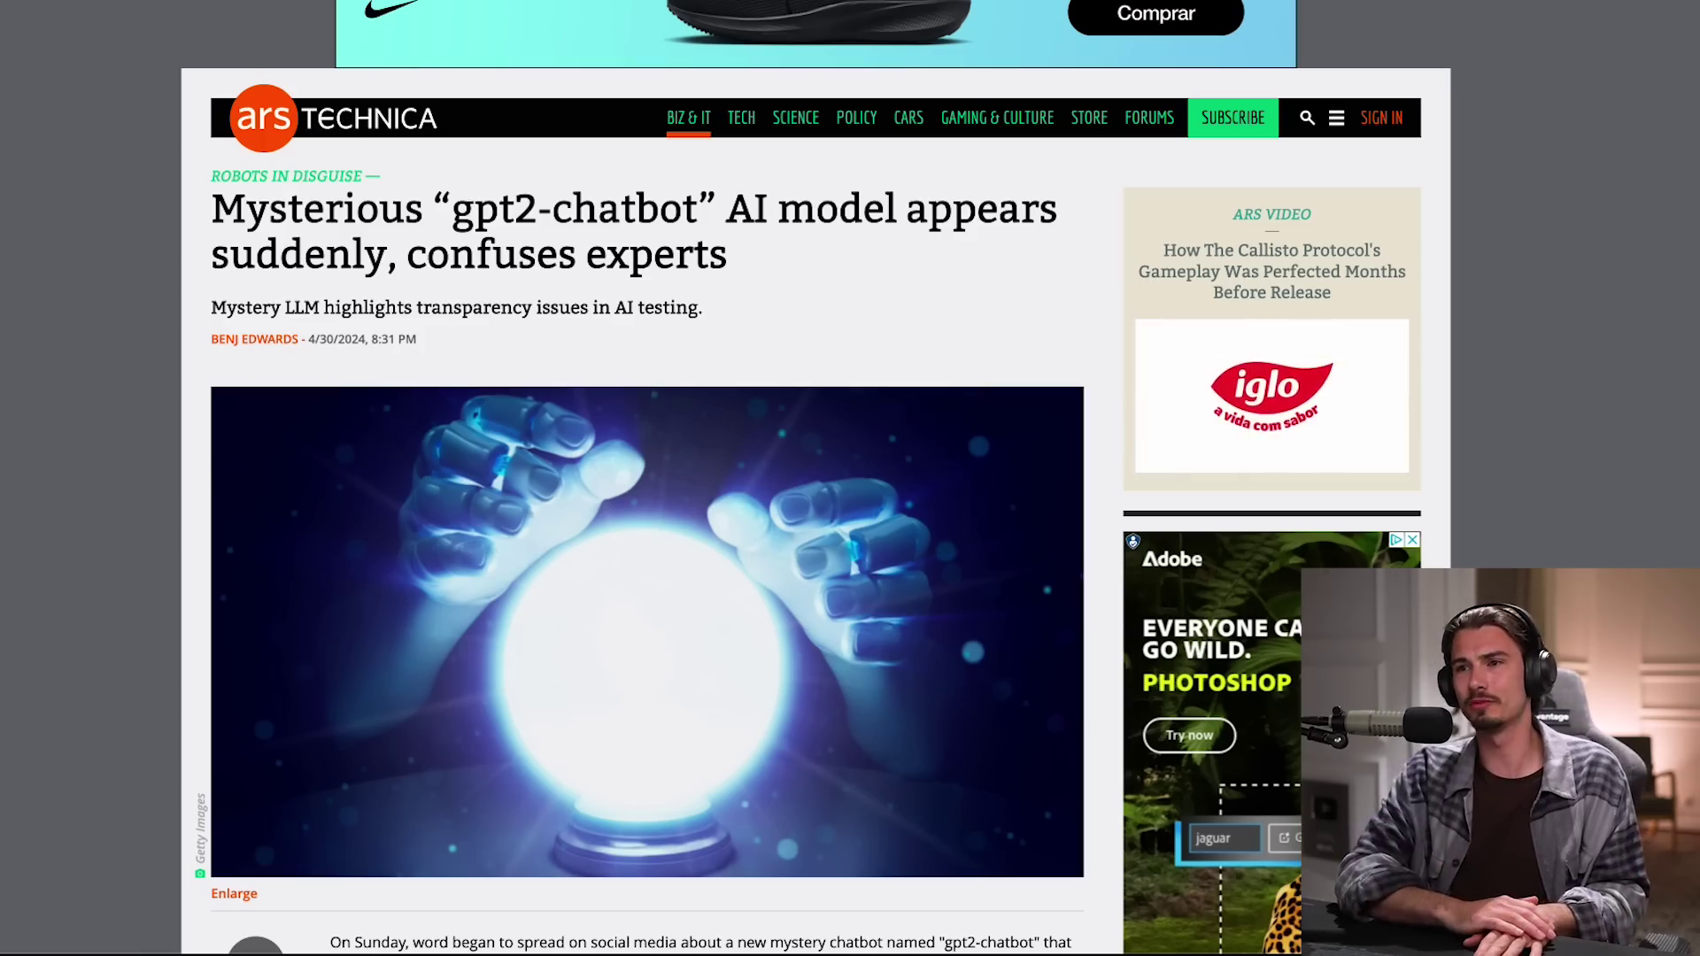
- Skim the Ars Technica article on the mysterious gpt2-chatbot model, including its side-by-side chatbot comparison
triple_click(850, 265)
click(129, 103)
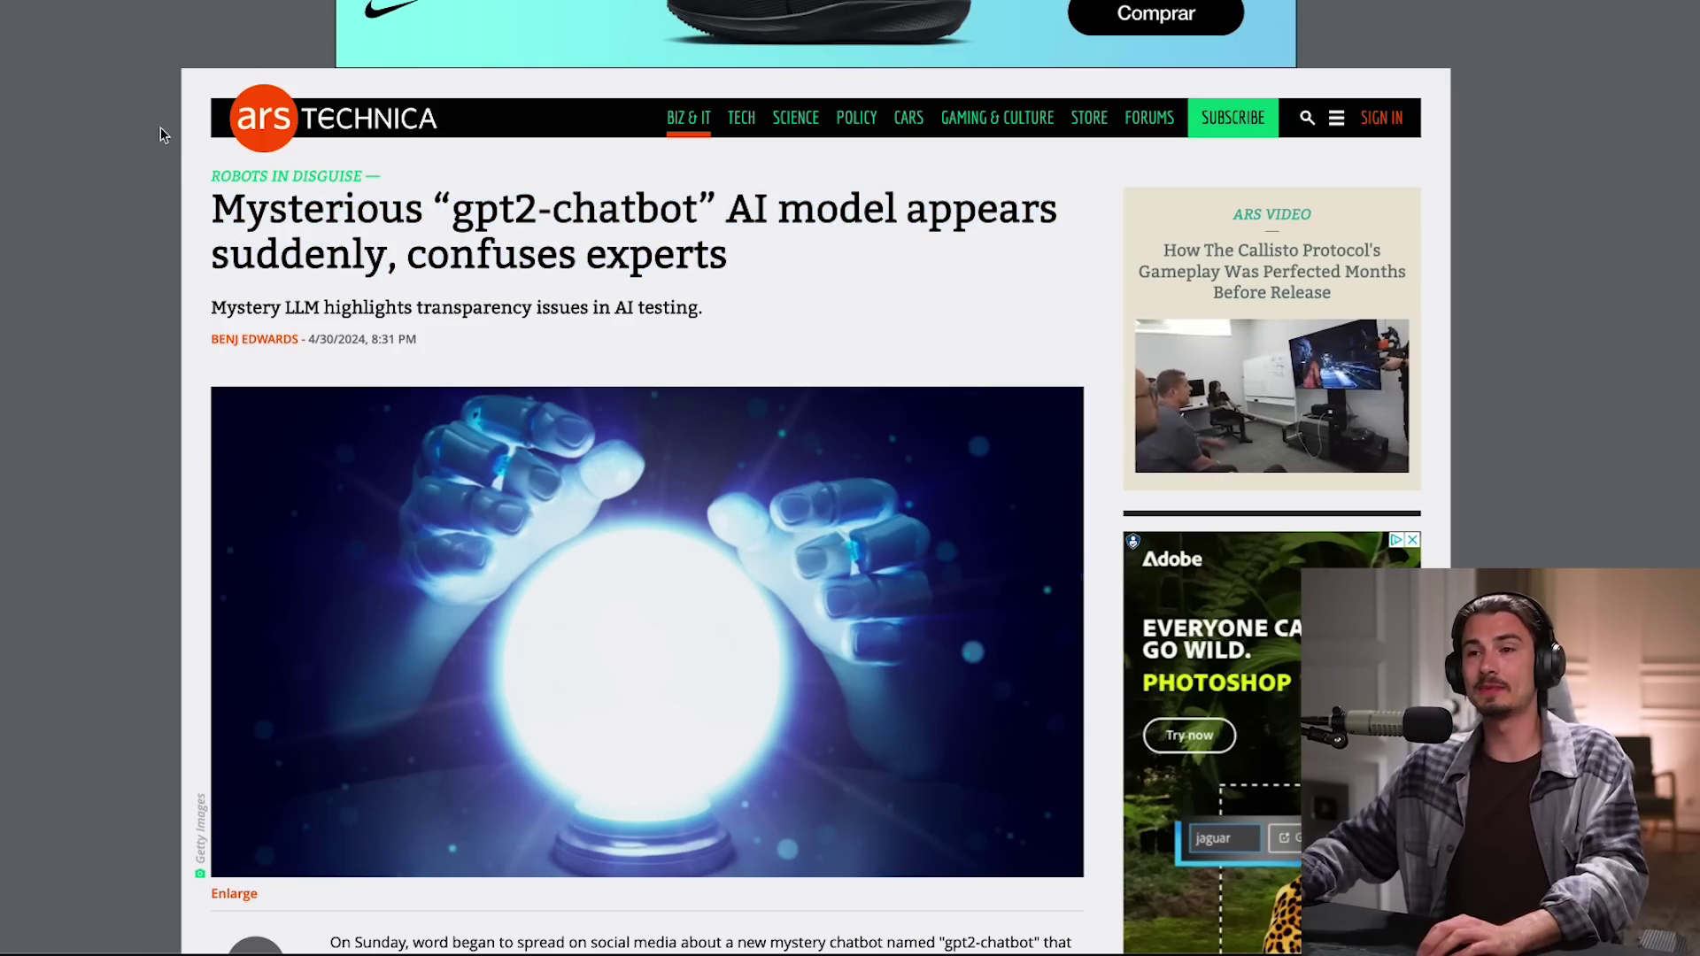
scroll(763, 391, down, 20)
scroll(699, 581, up, 15)
scroll(711, 567, up, 10)
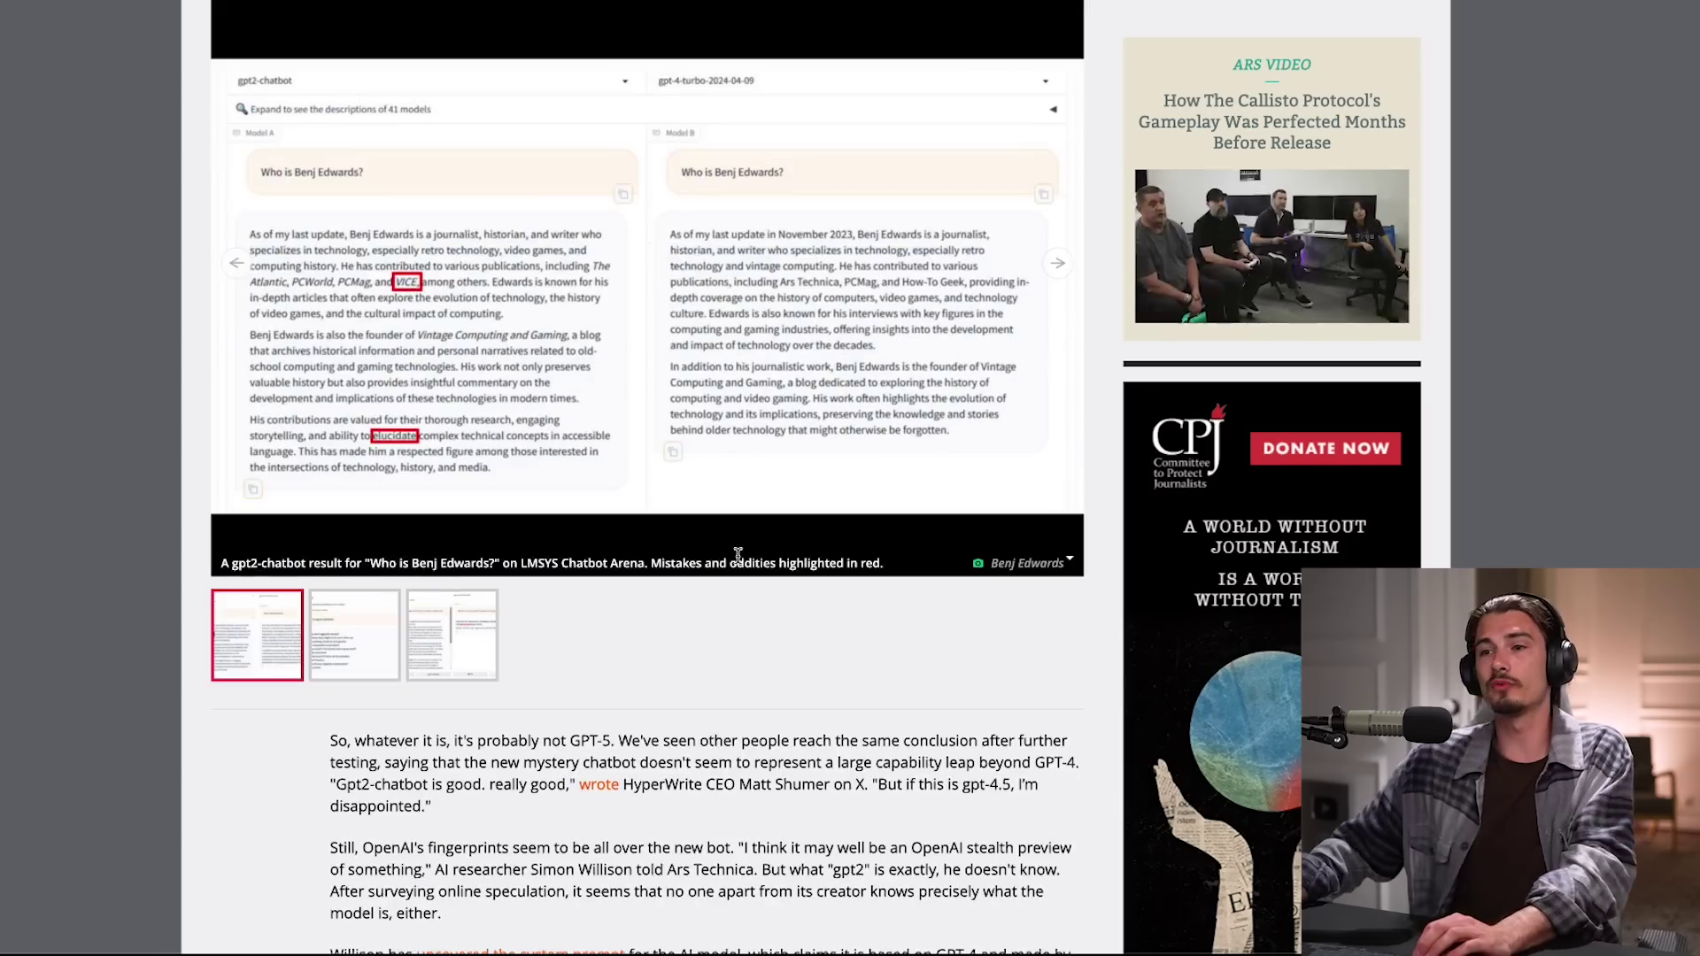
scroll(486, 401, up, 4)
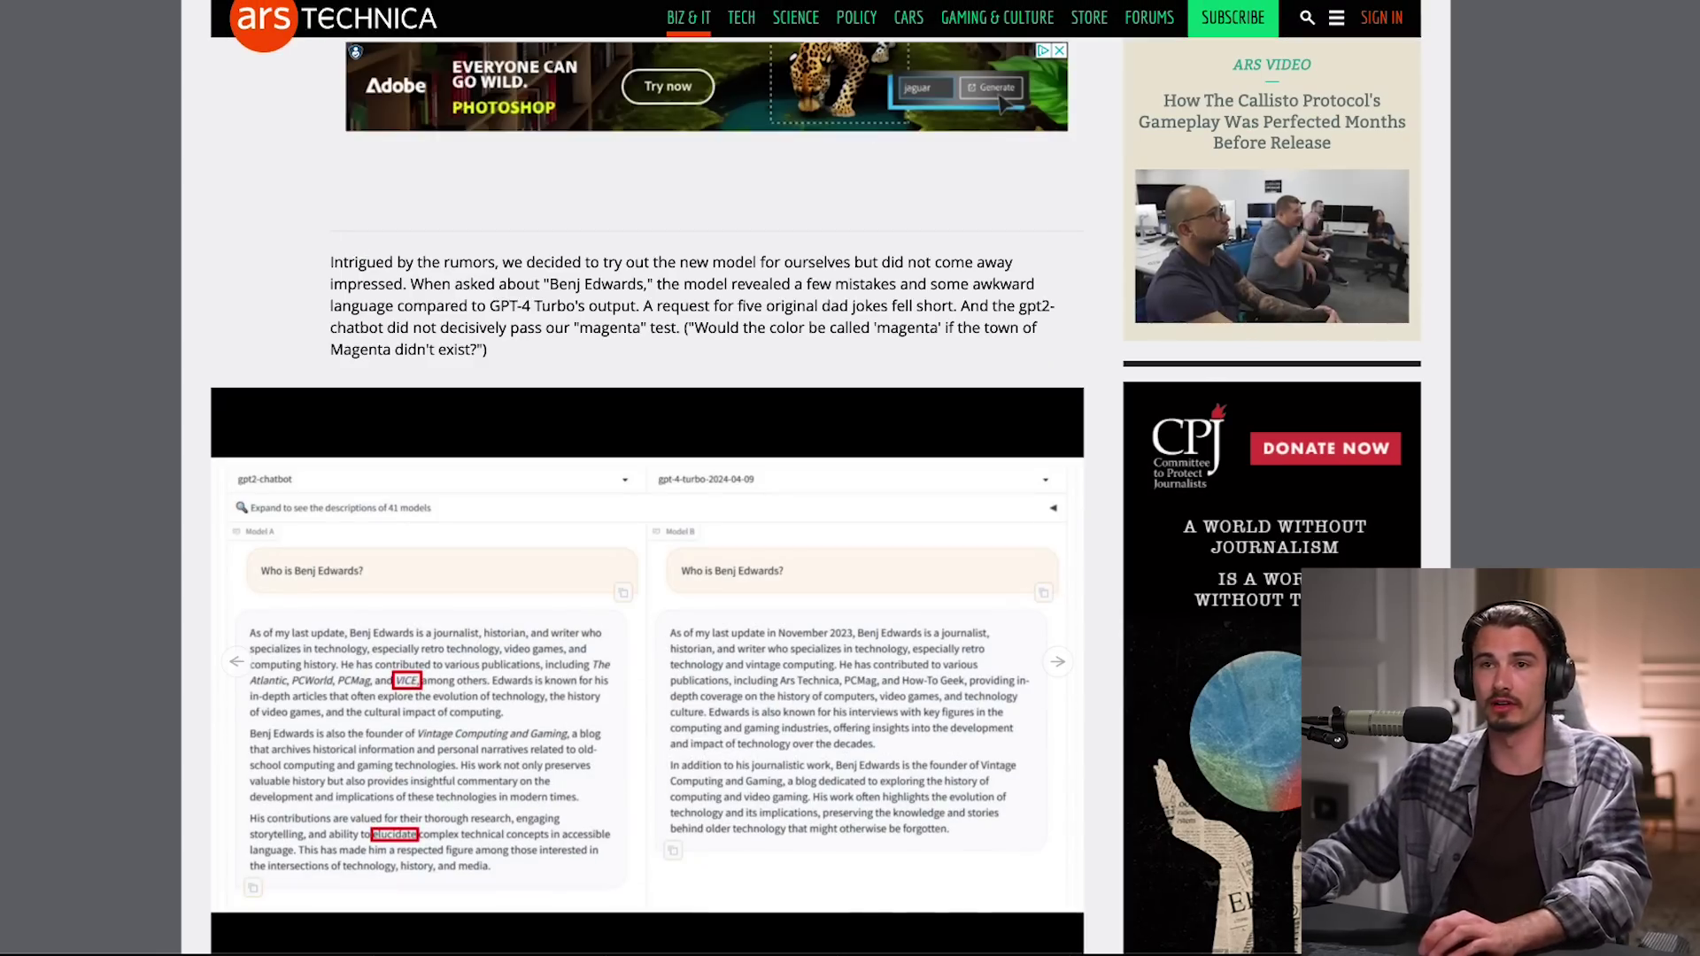
click(451, 37)
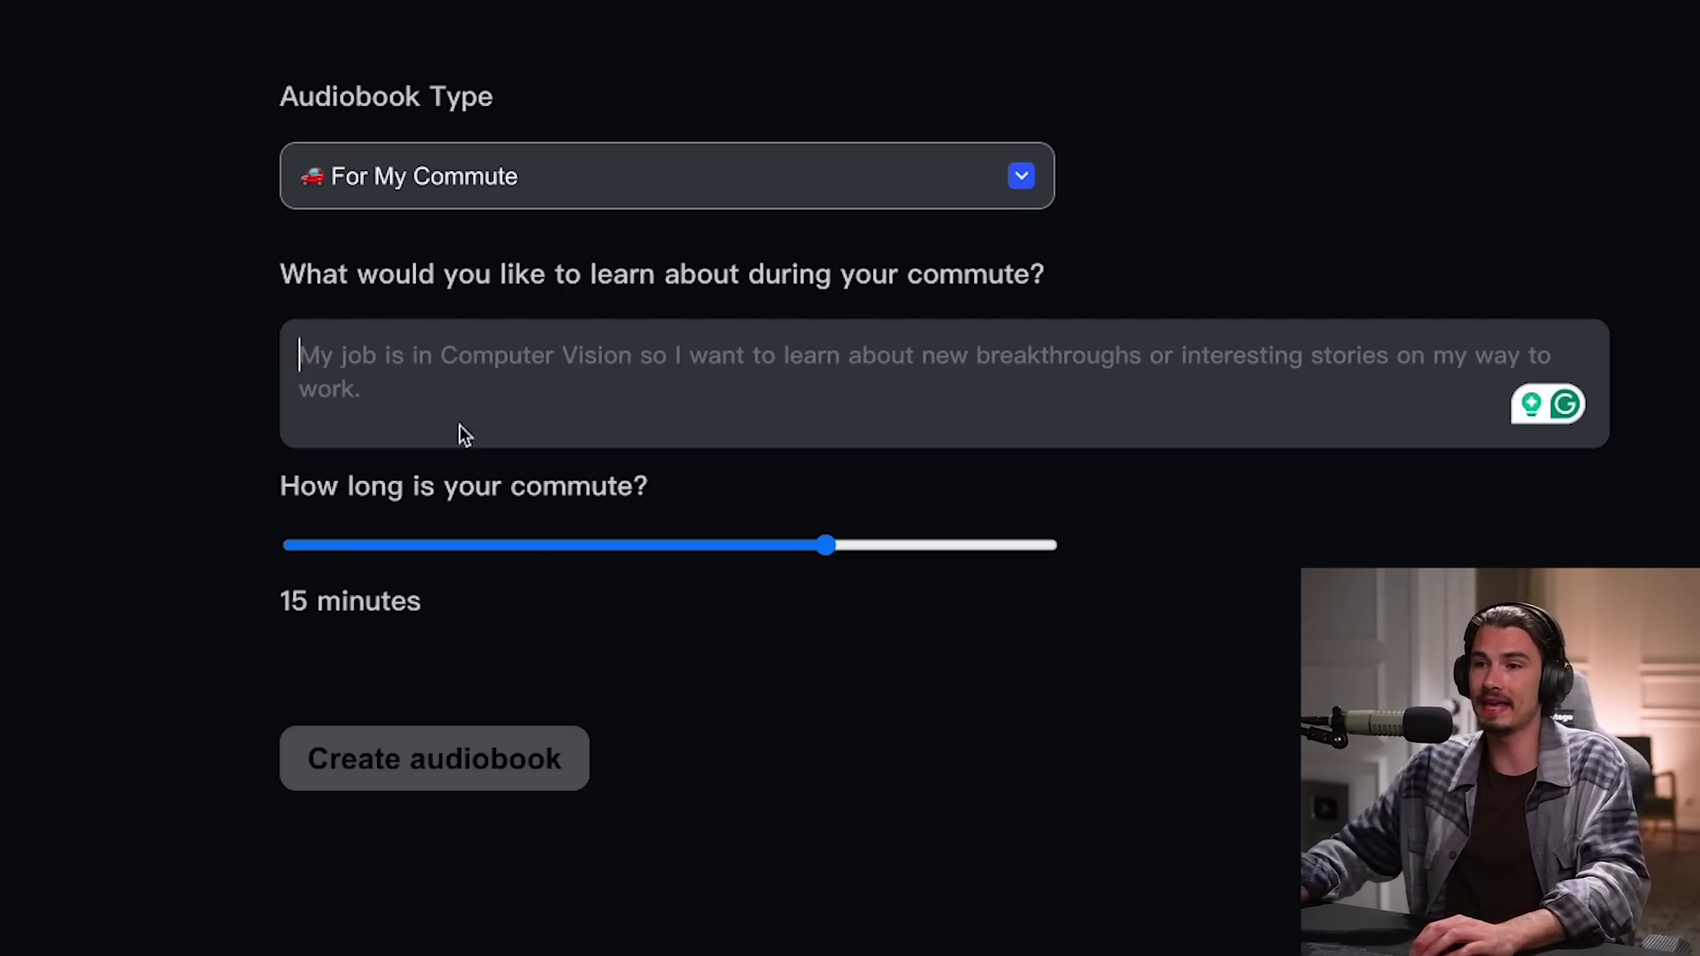
text(https://arstechnica.com/information-technology/2024/04/rumors-swirl-about-mystery-gpt2-chatbot-that-some-think-is-gpt-5-in-disguise/)
drag(841, 546, 373, 556)
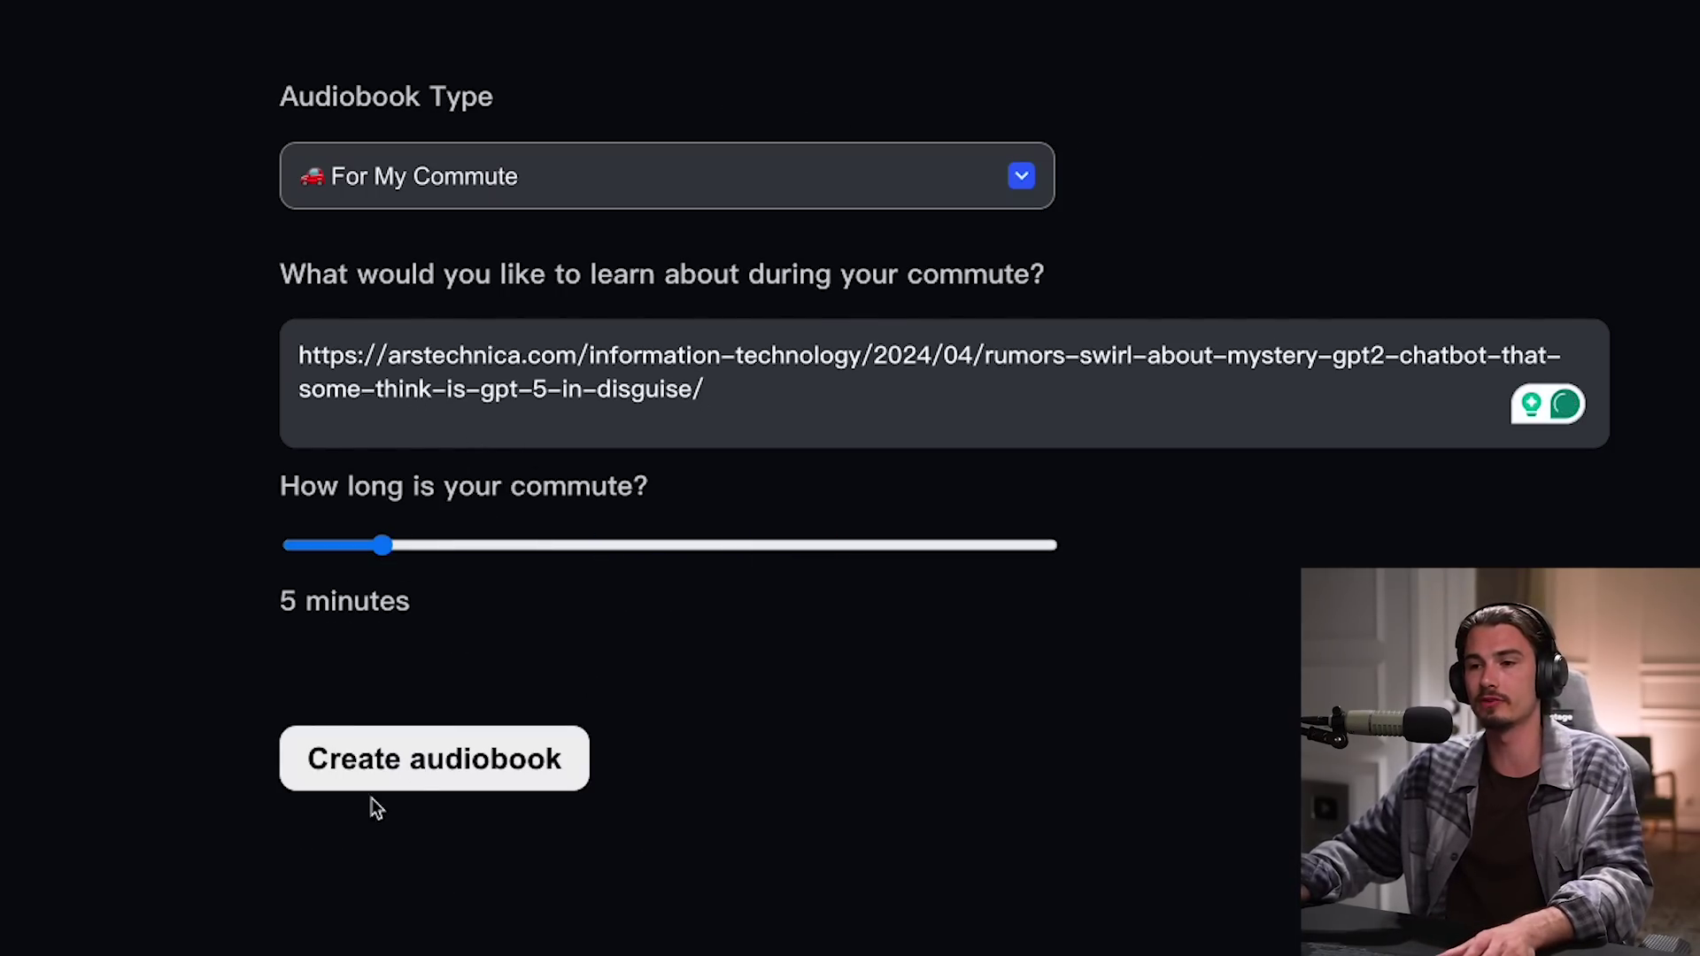
click(423, 787)
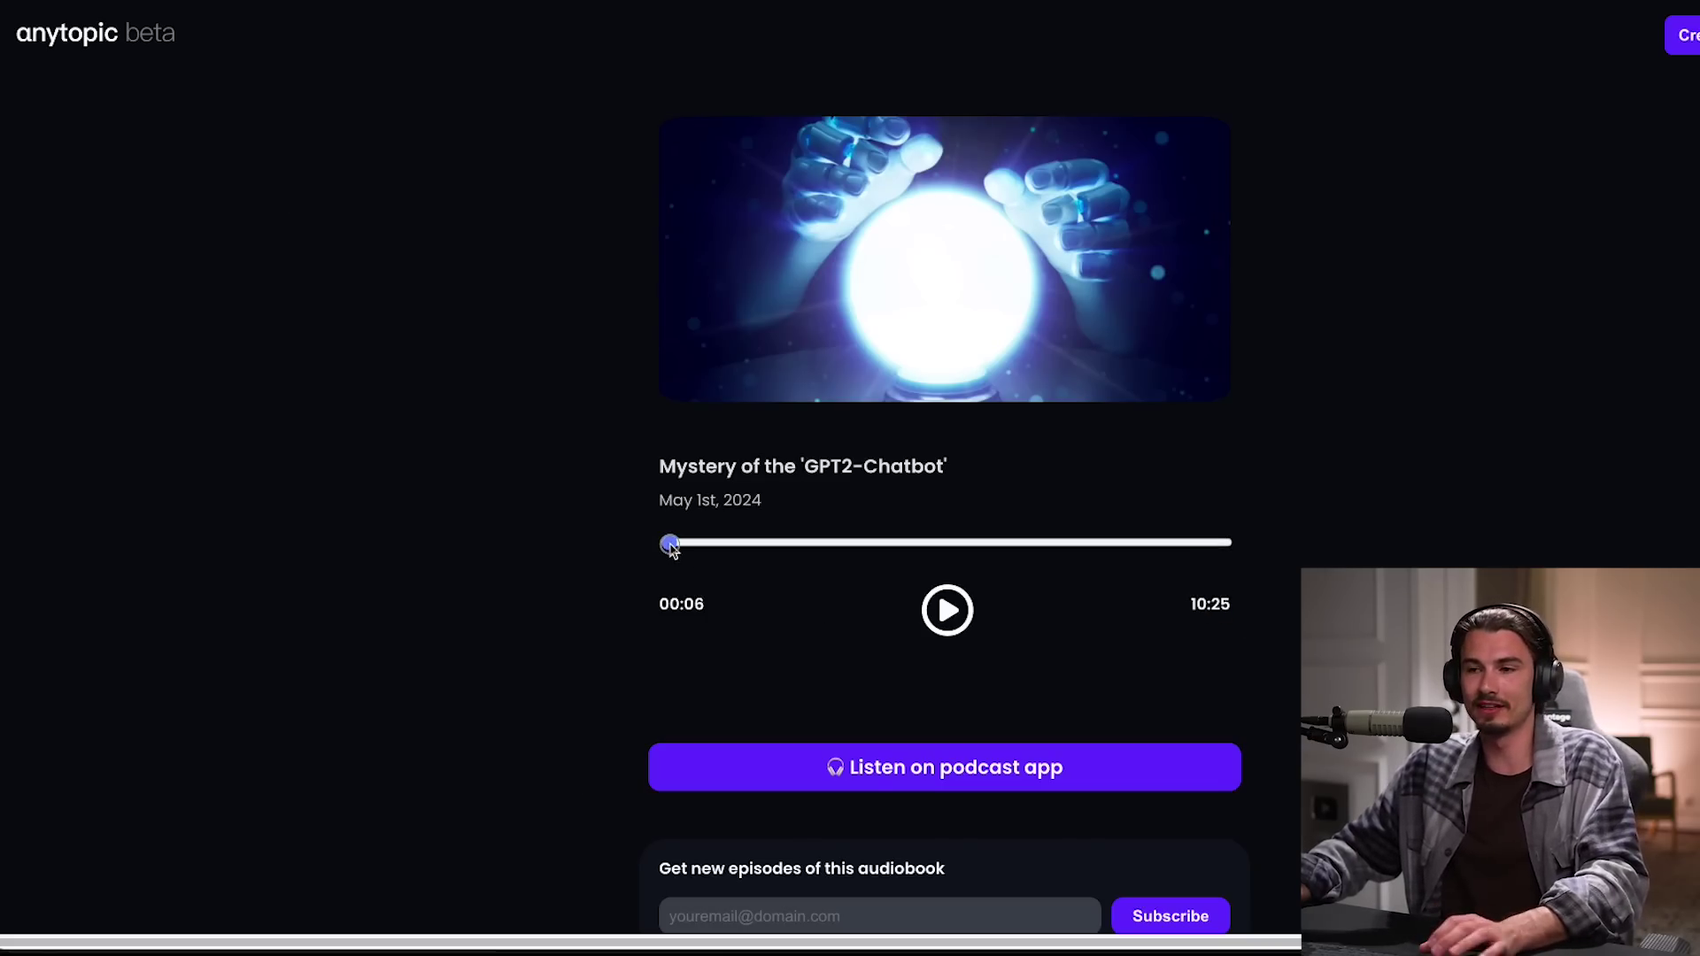
- Move the playback position of the generated audiobook forward and return it to the start to sample the audio
drag(695, 549, 701, 555)
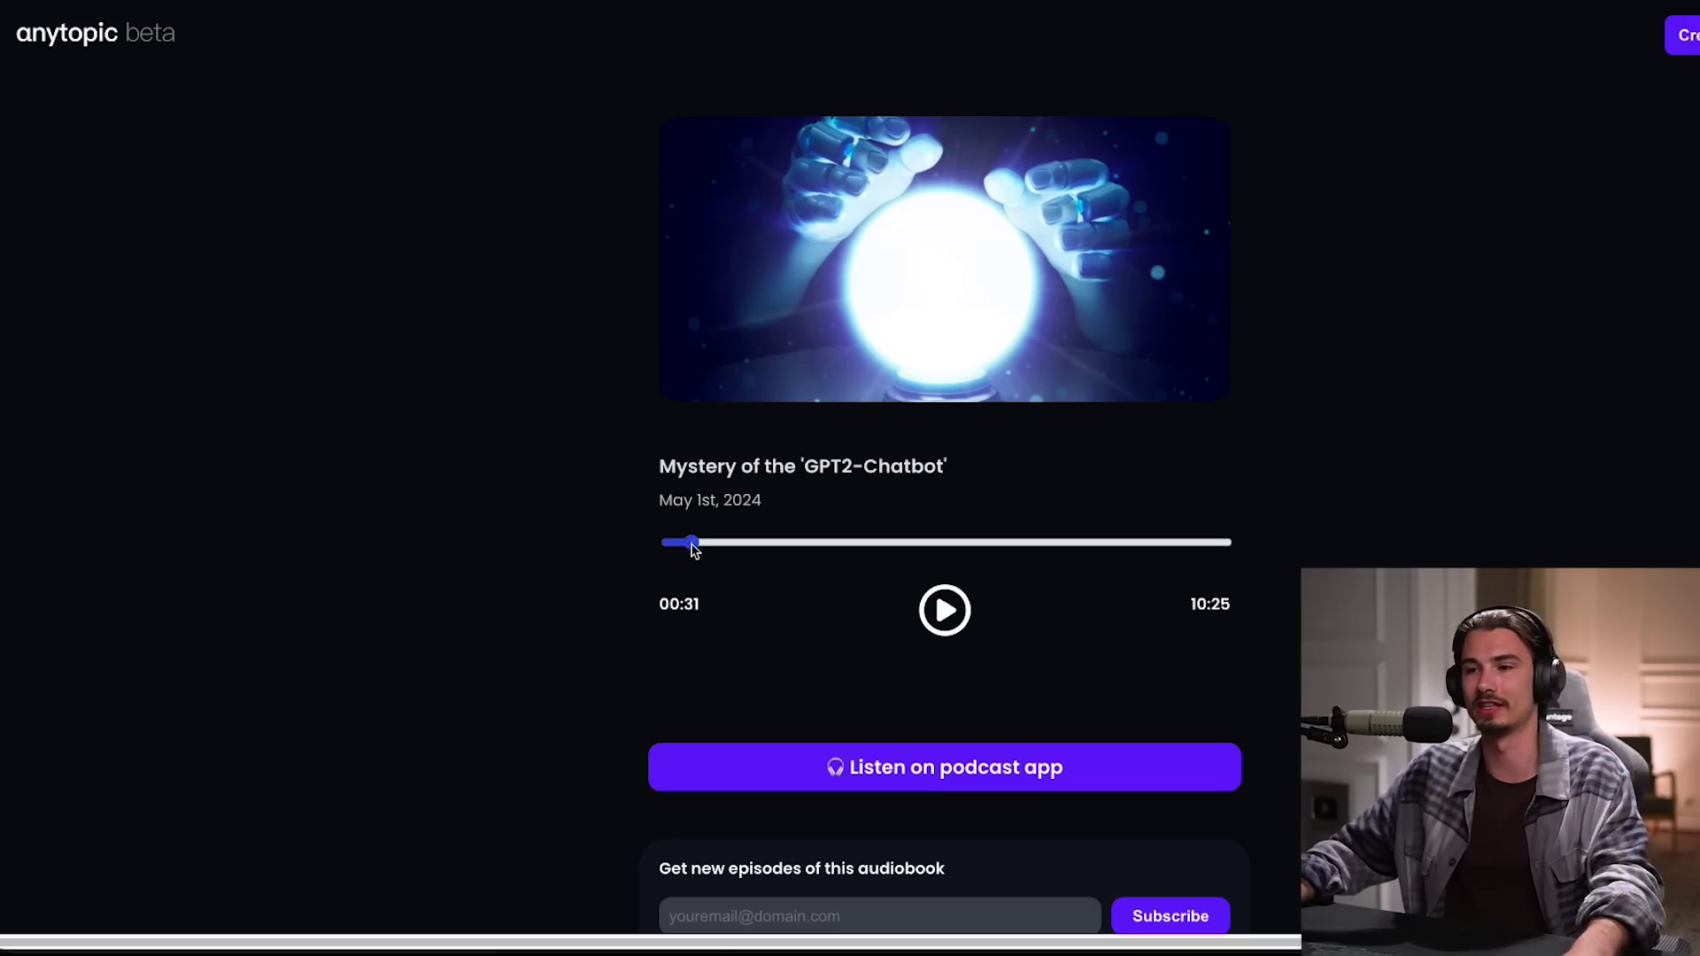
drag(695, 549, 625, 555)
scroll(946, 632, down, 3)
scroll(952, 634, up, 3)
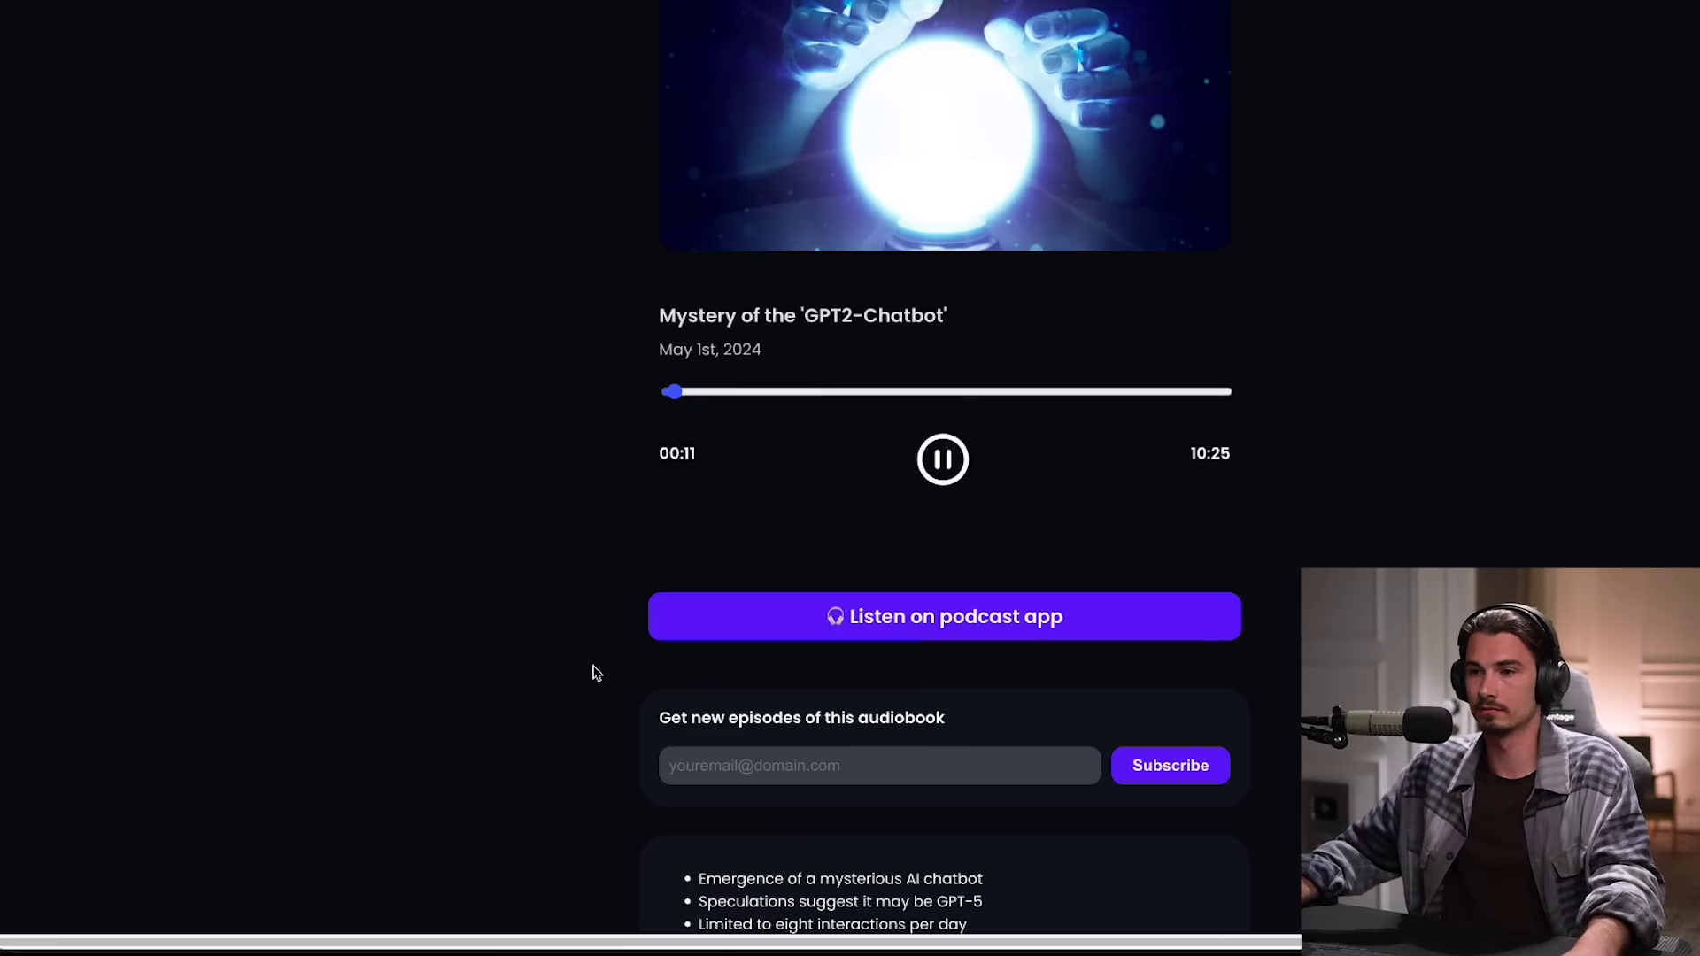
- Highlight the opening passage of the audiobook's transcript and pause the playback
scroll(591, 673, down, 15)
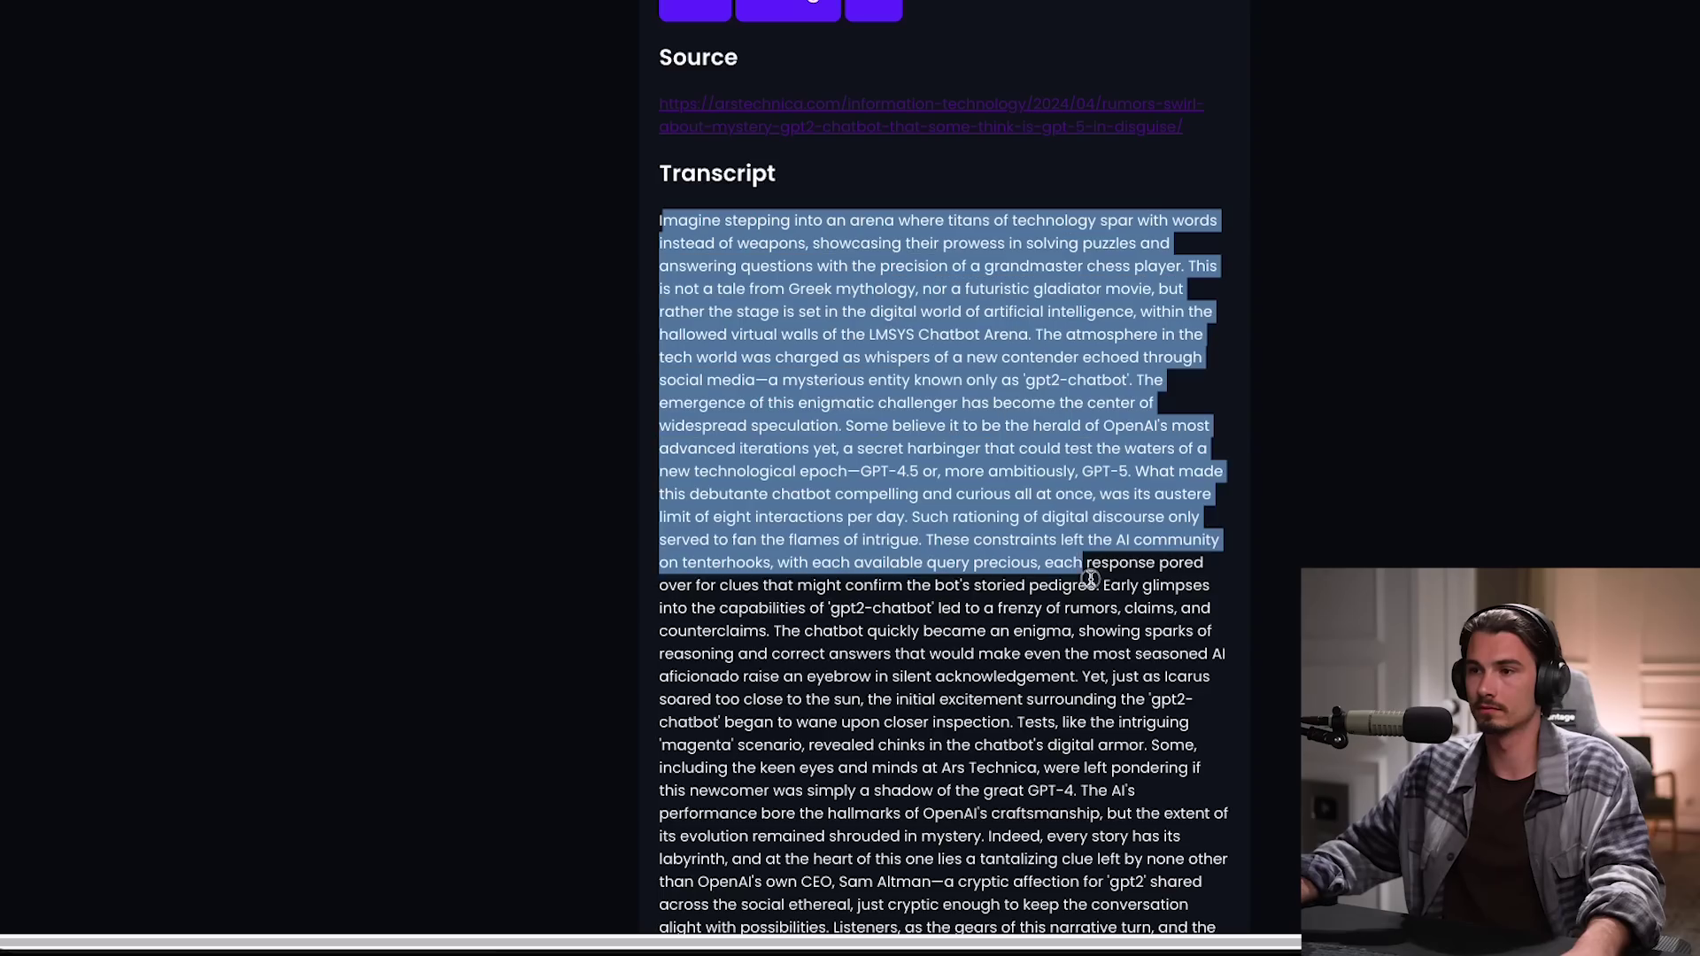
drag(1207, 584, 1213, 848)
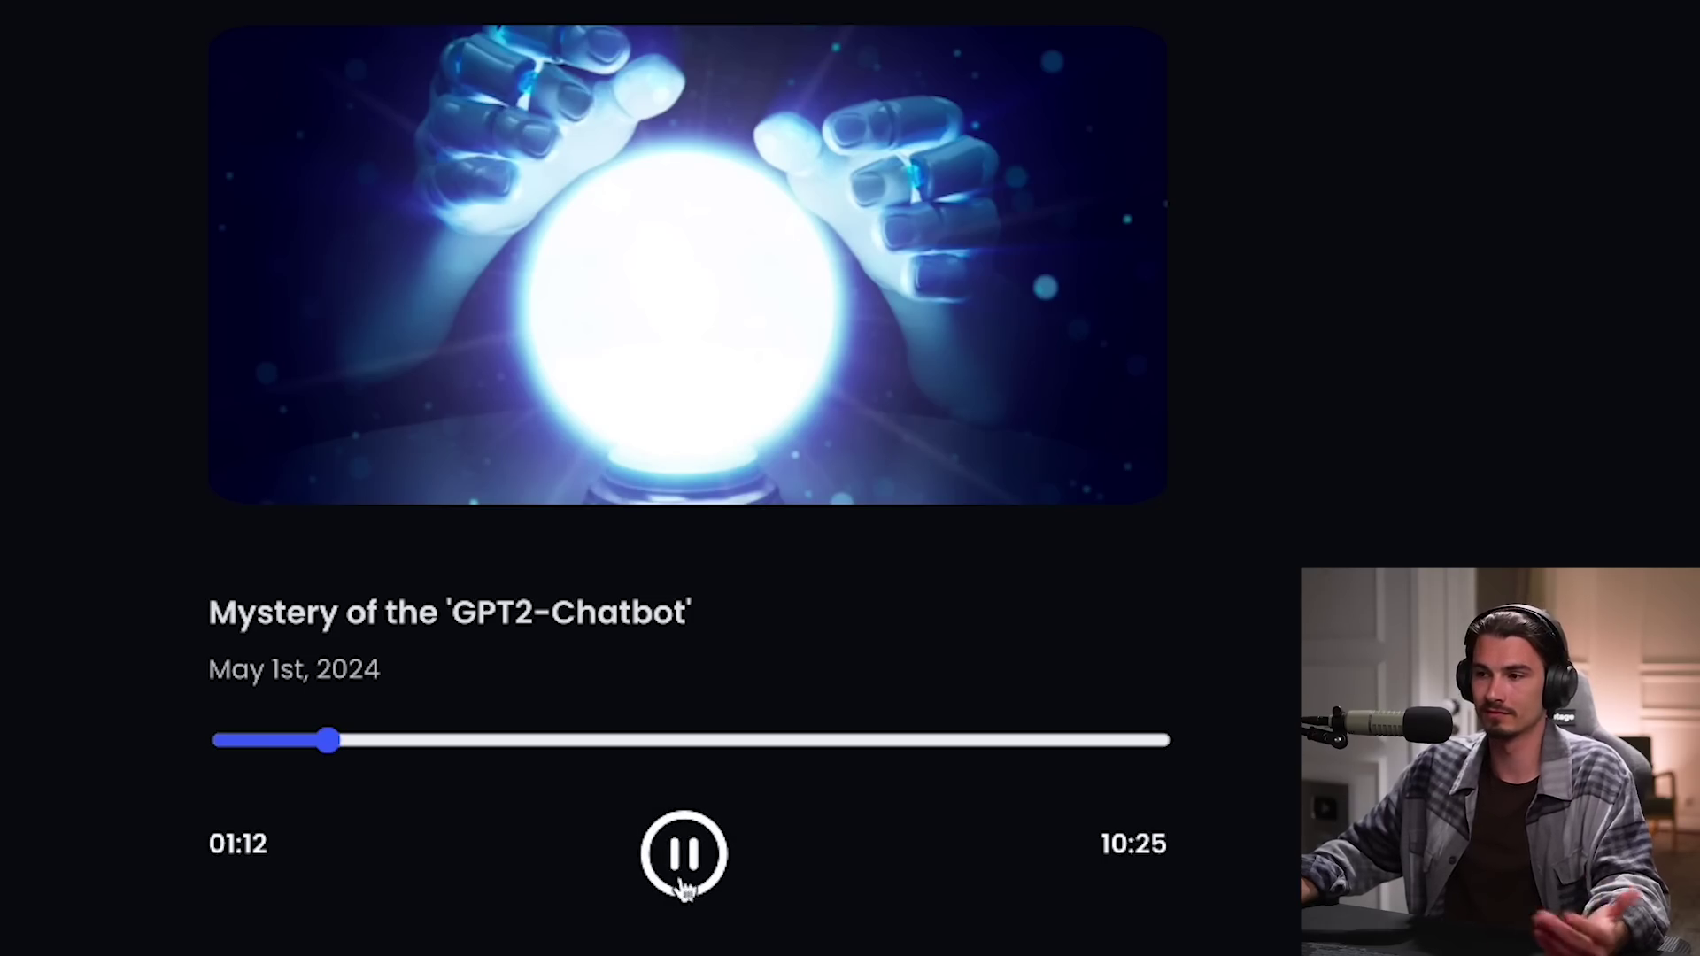
click(682, 886)
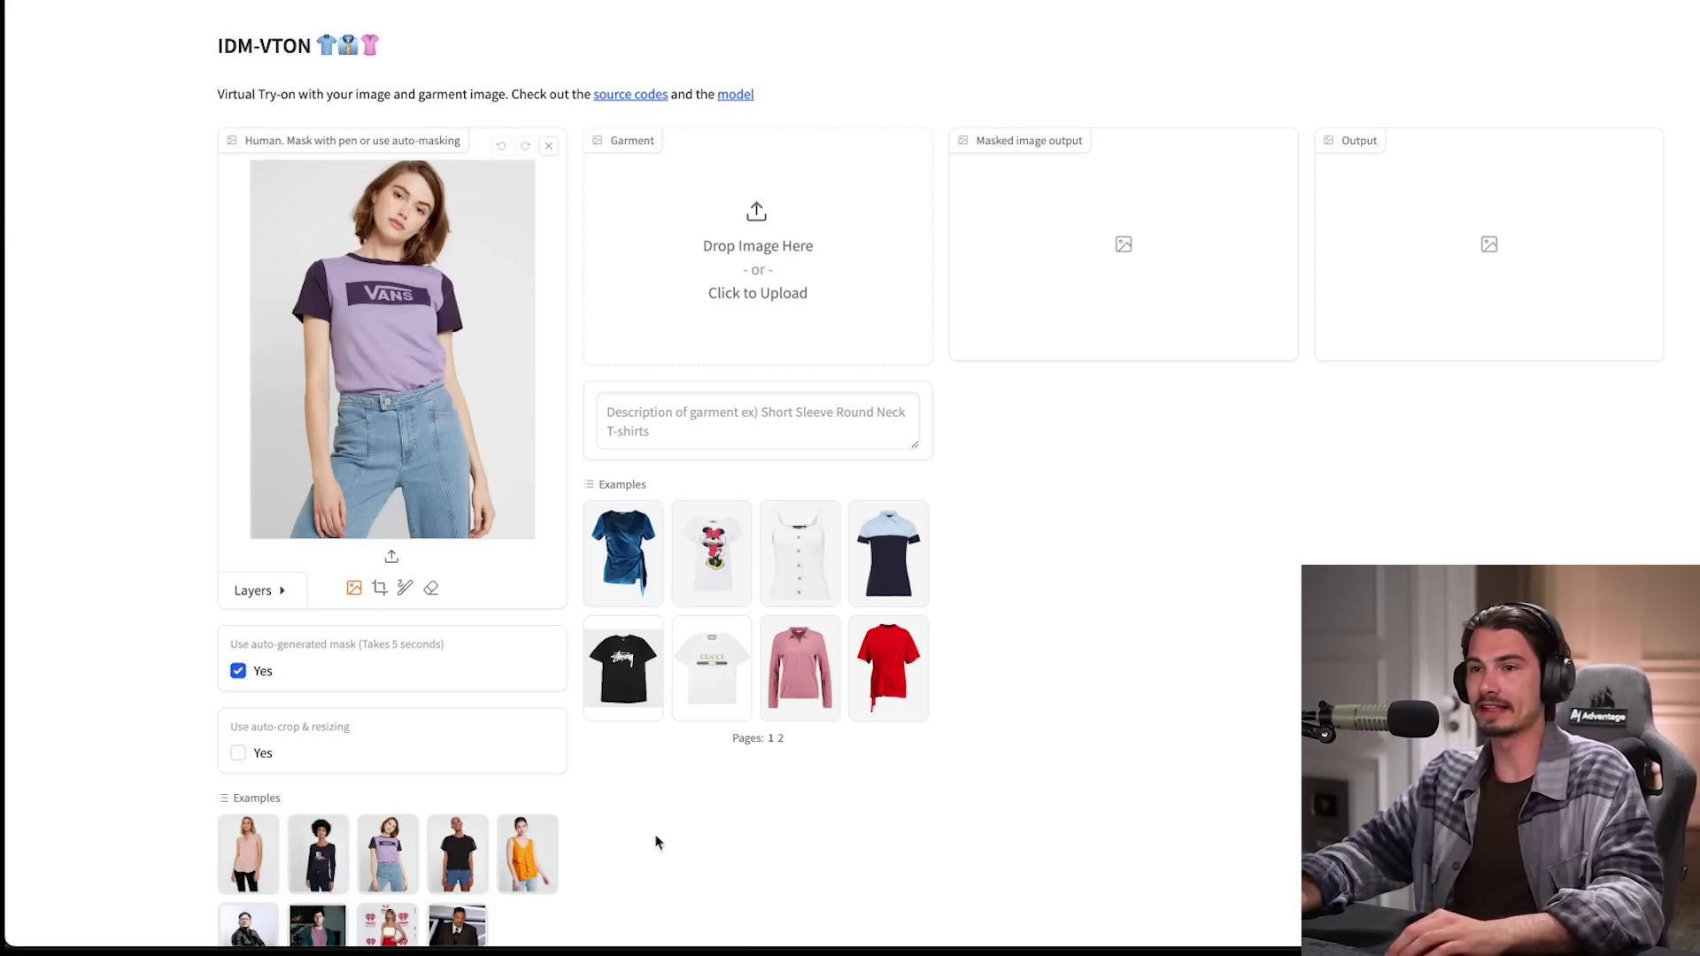
- Run the IDM-VTON virtual try-on with the white Minnie Mouse example T-shirt for the model in the purple Vans shirt
click(711, 569)
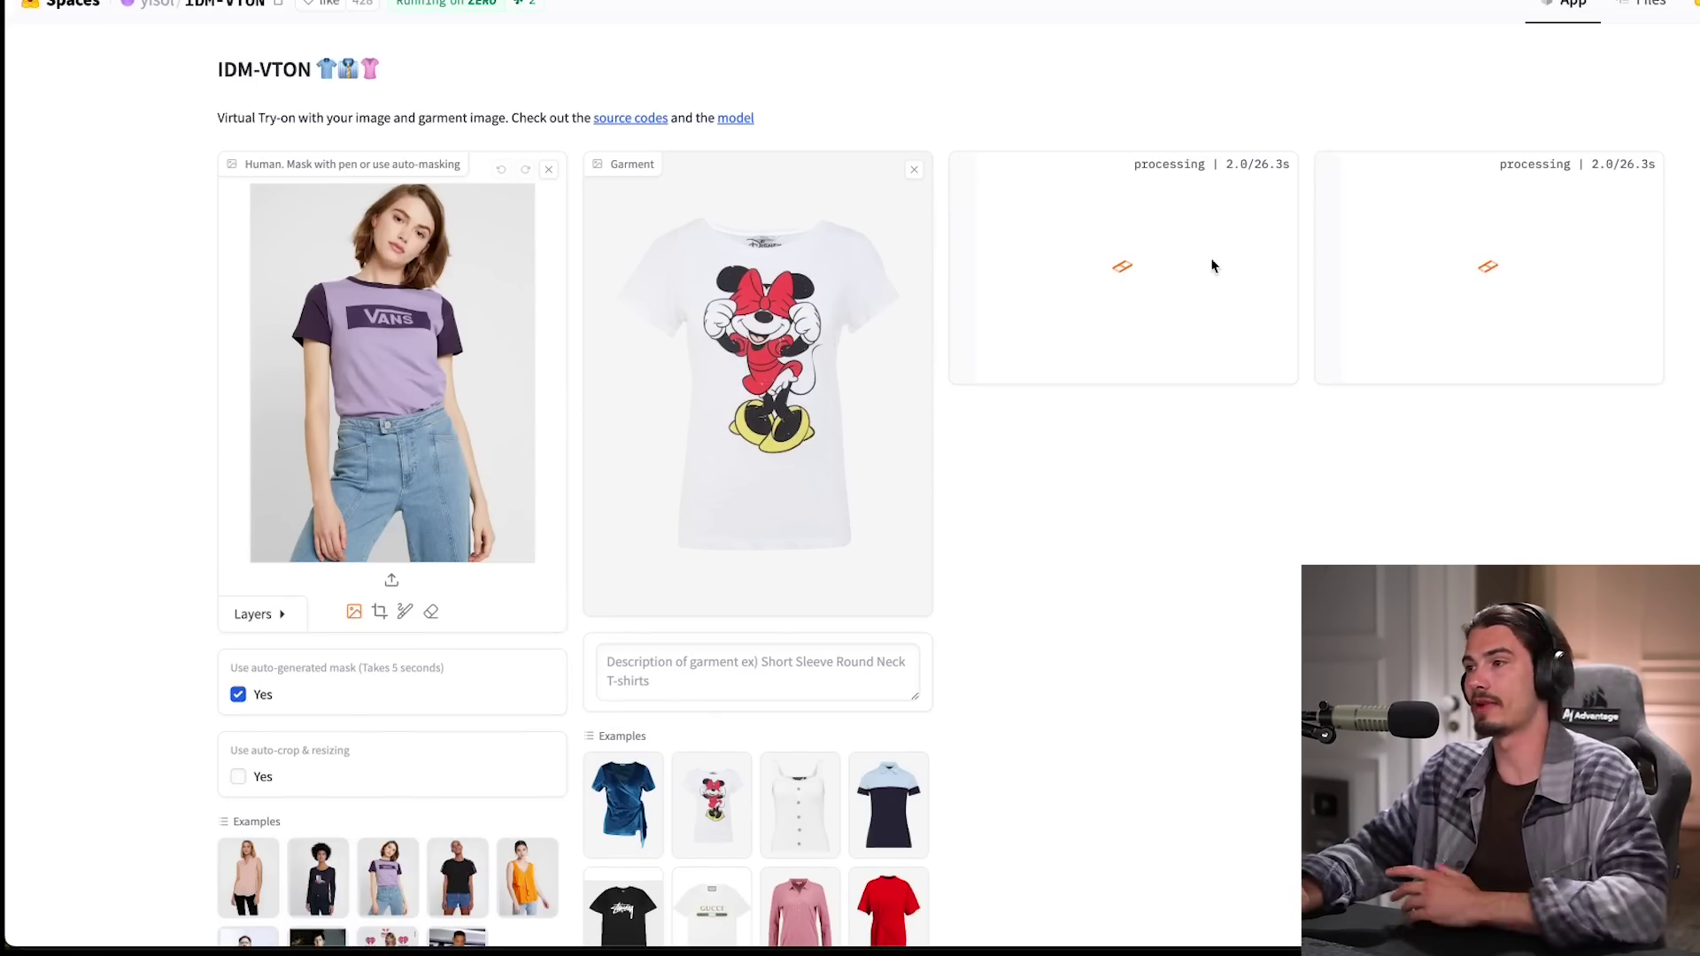
scroll(1116, 634, down, 2)
scroll(1388, 542, up, 2)
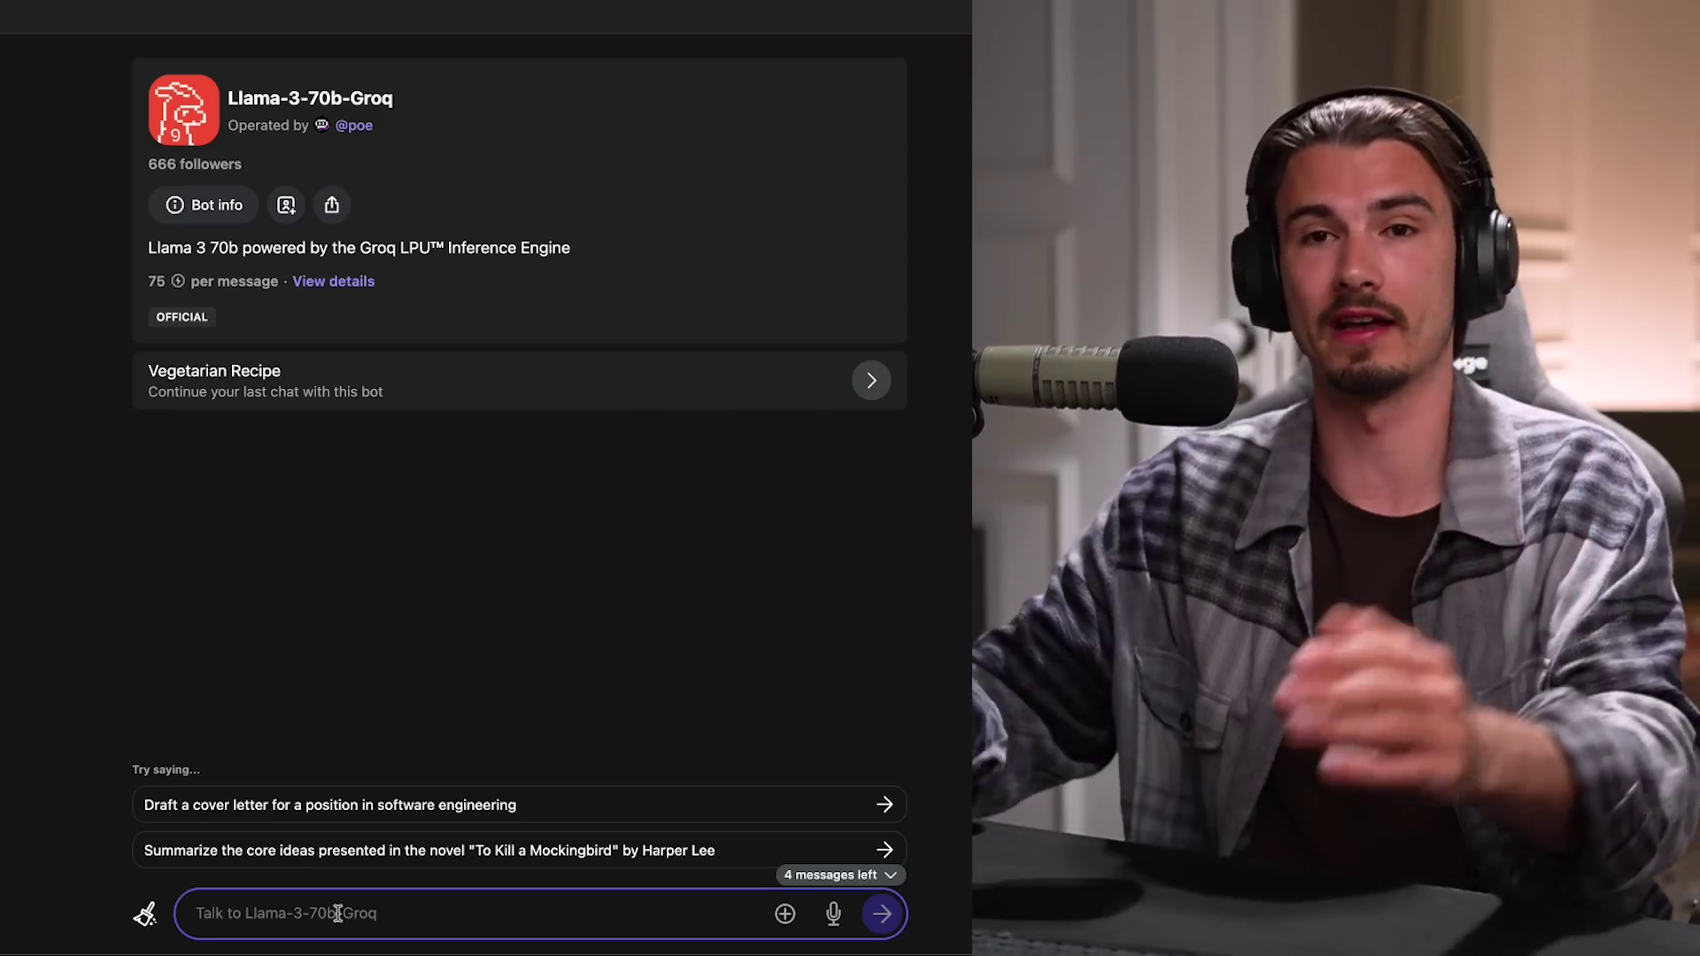
- Ask Llama-3-70b-Groq on Poe to summarize the core ideas of "To Kill a Mockingbird" and skim through its full answer
click(336, 852)
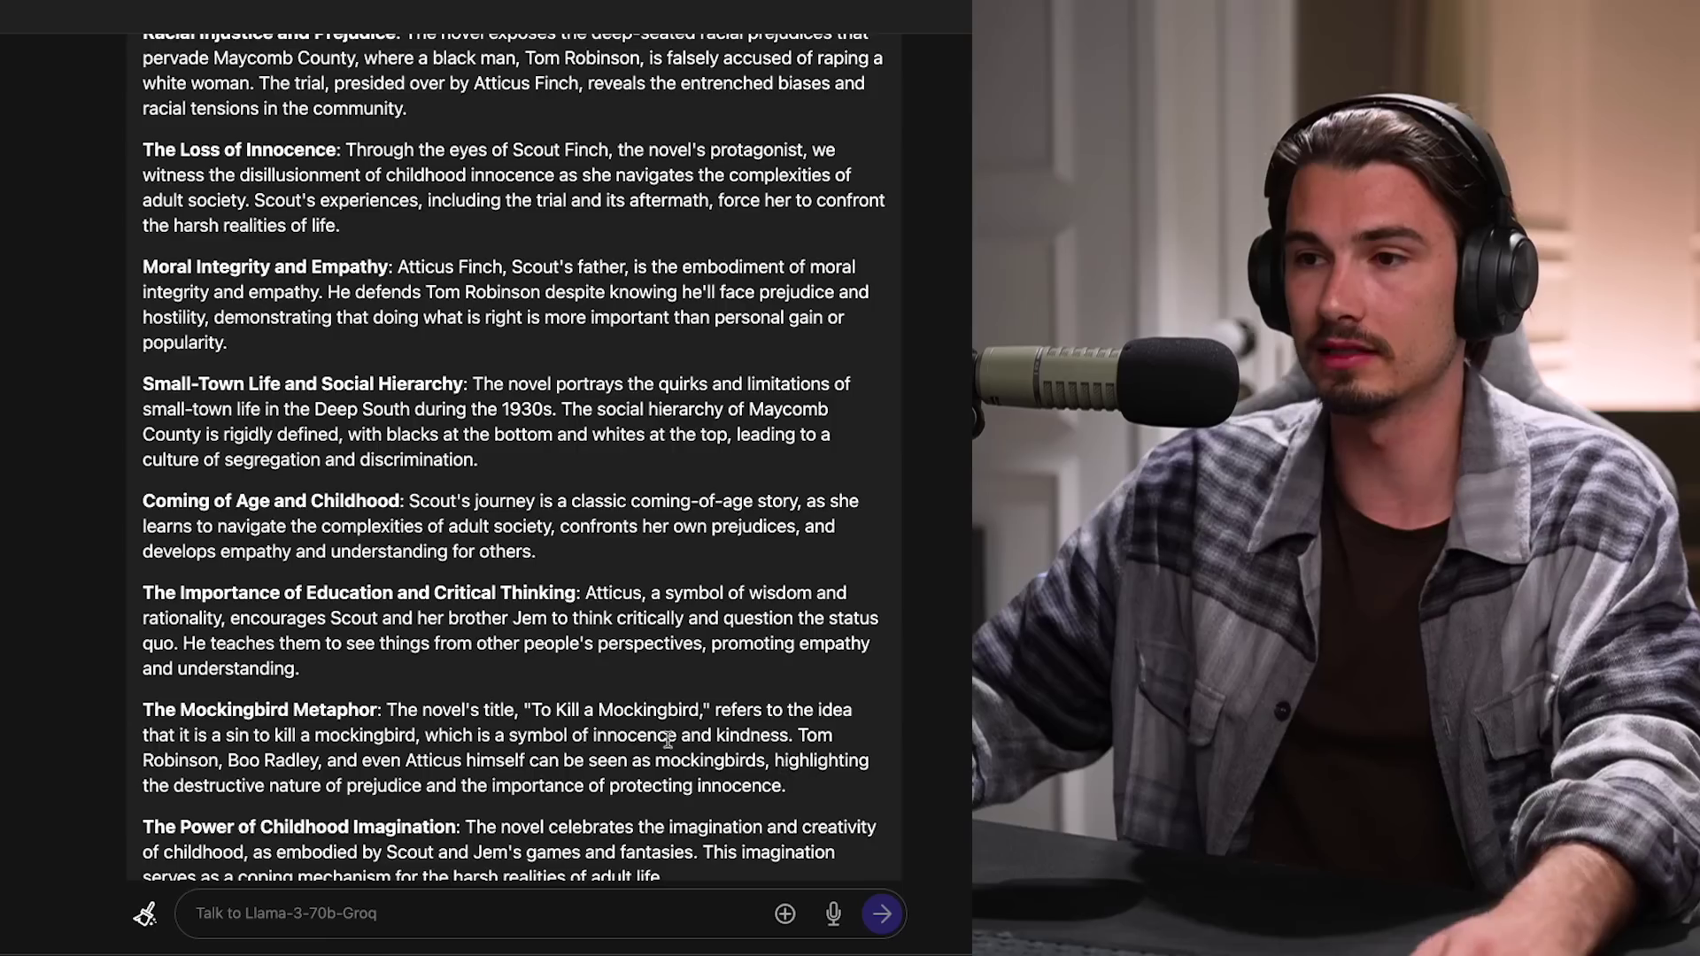
scroll(668, 740, down, 4)
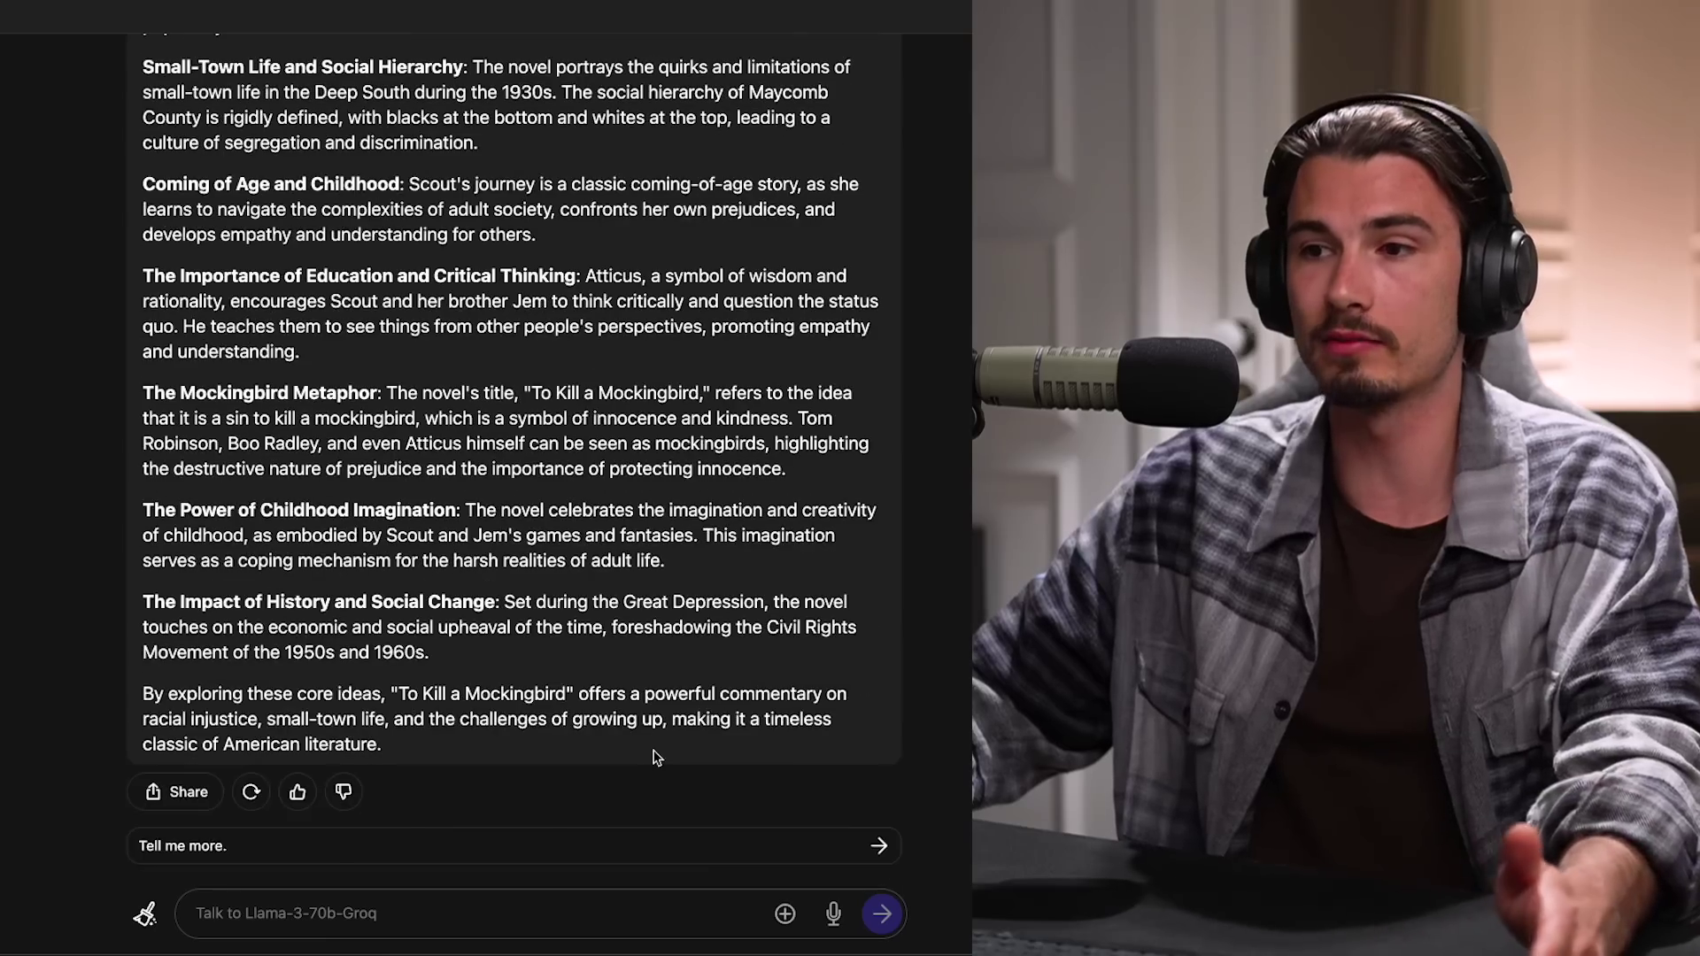
scroll(390, 418, up, 12)
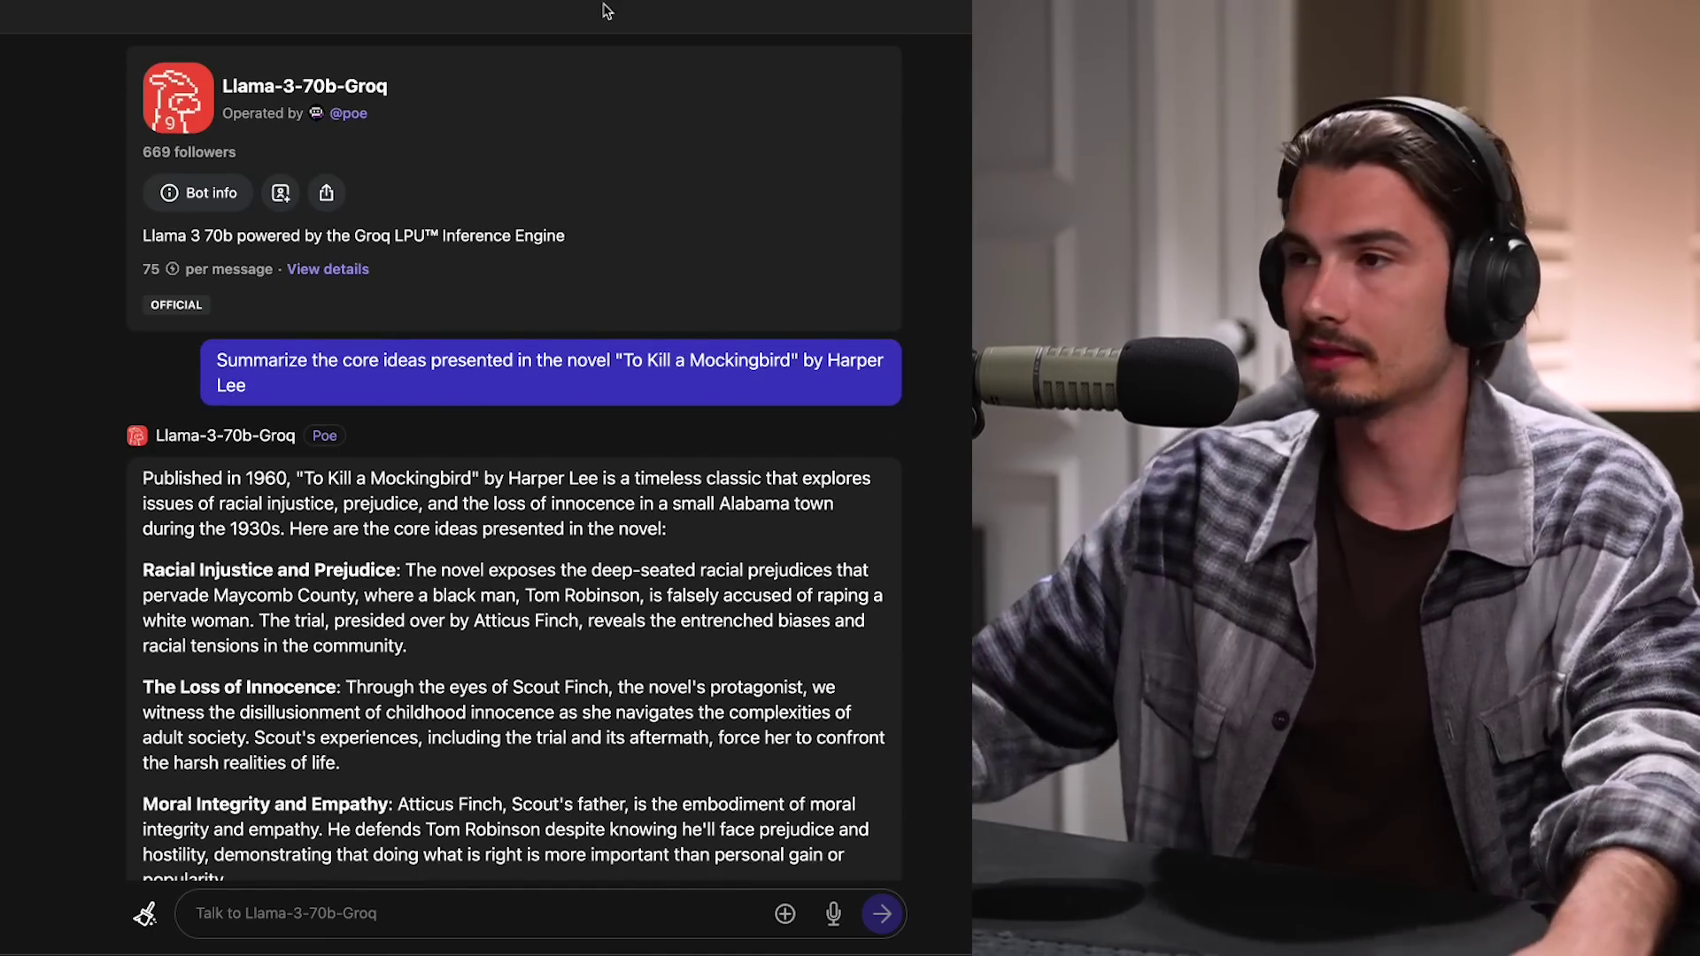
scroll(751, 411, down, 10)
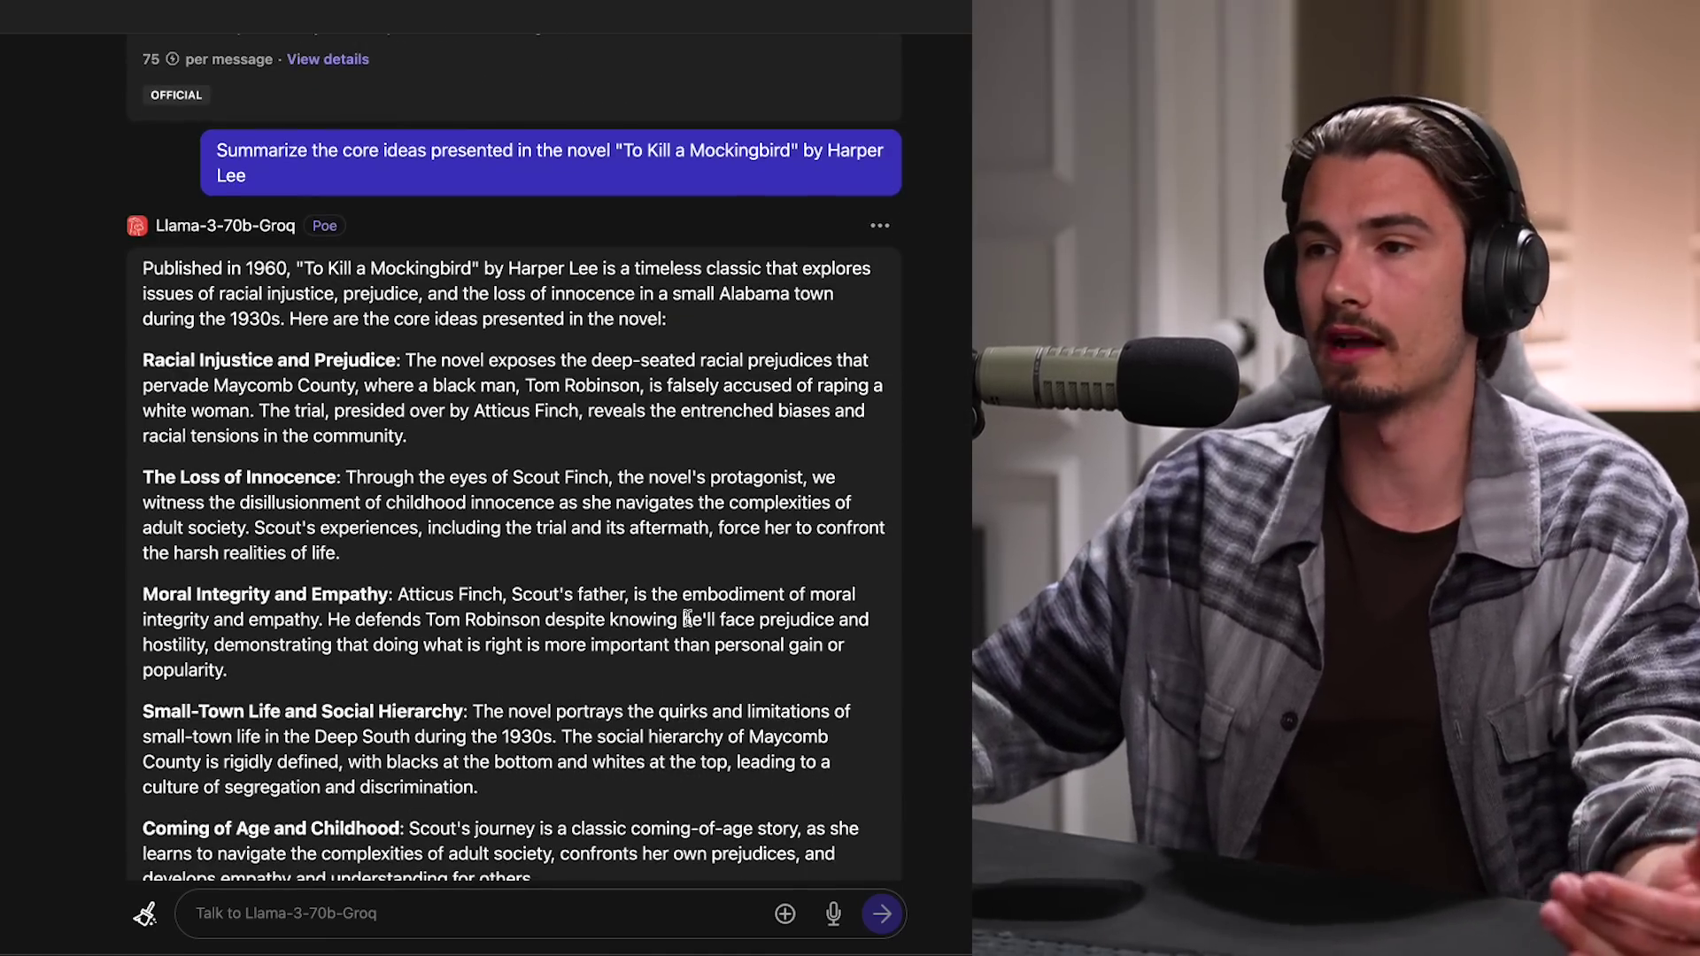
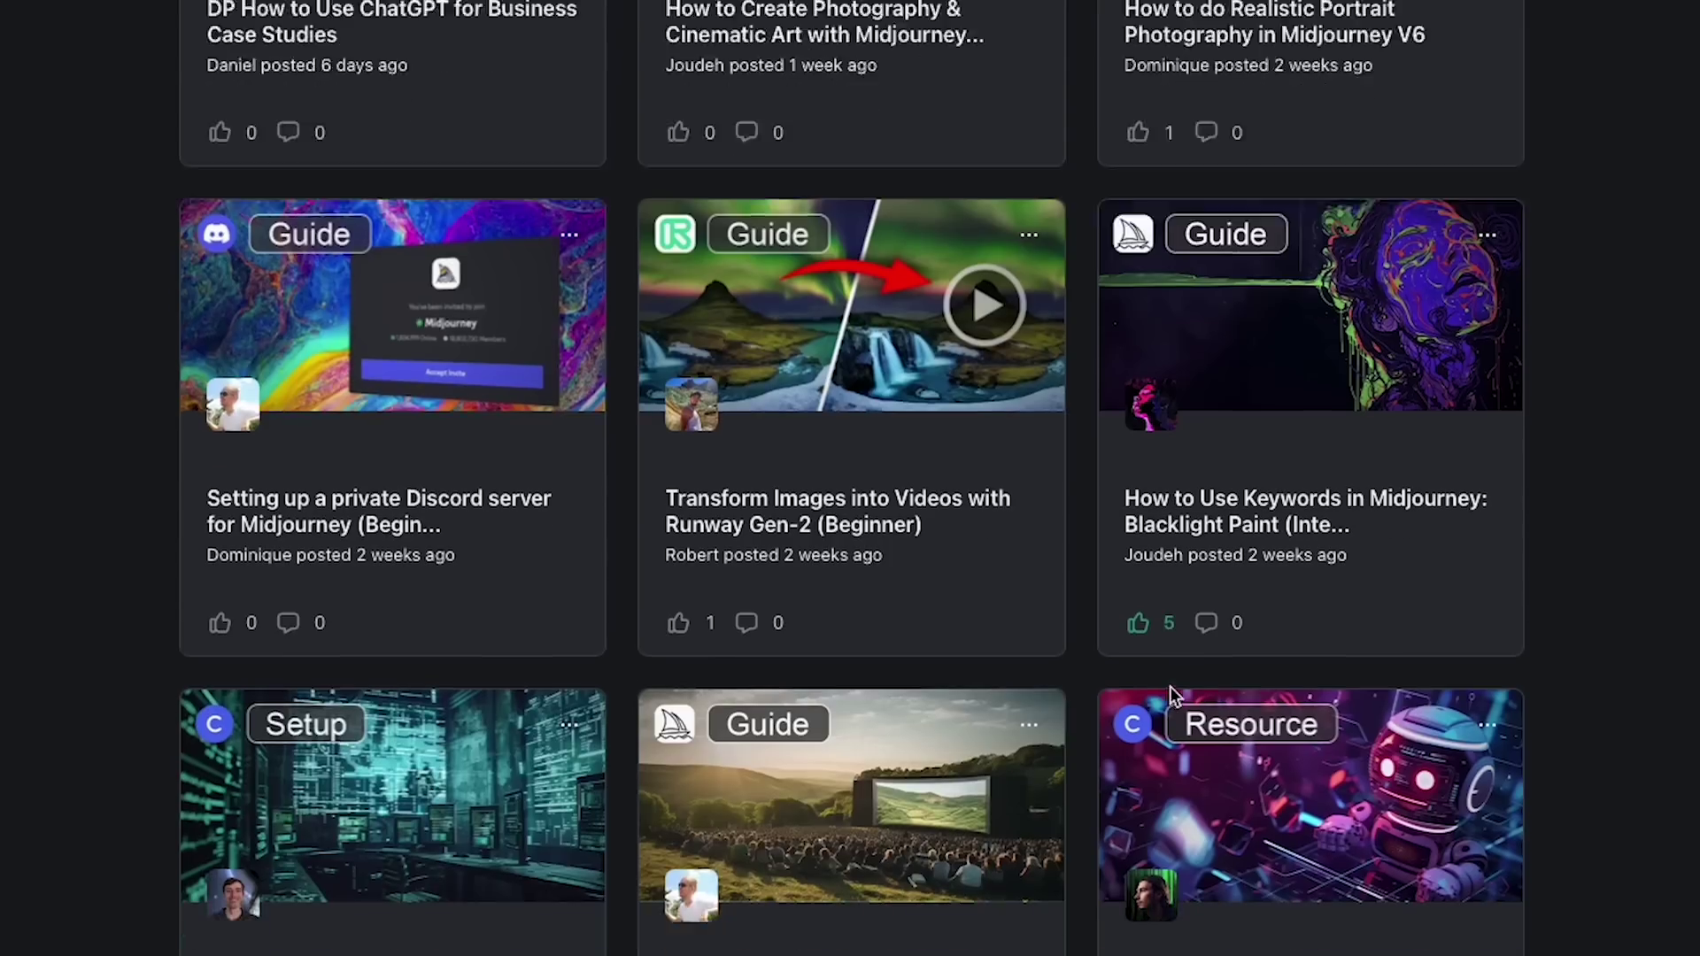
- Browse the community's guide listings and read weekly challenge #11 on creating custom instructions with ChatGPT
scroll(900, 758, down, 5)
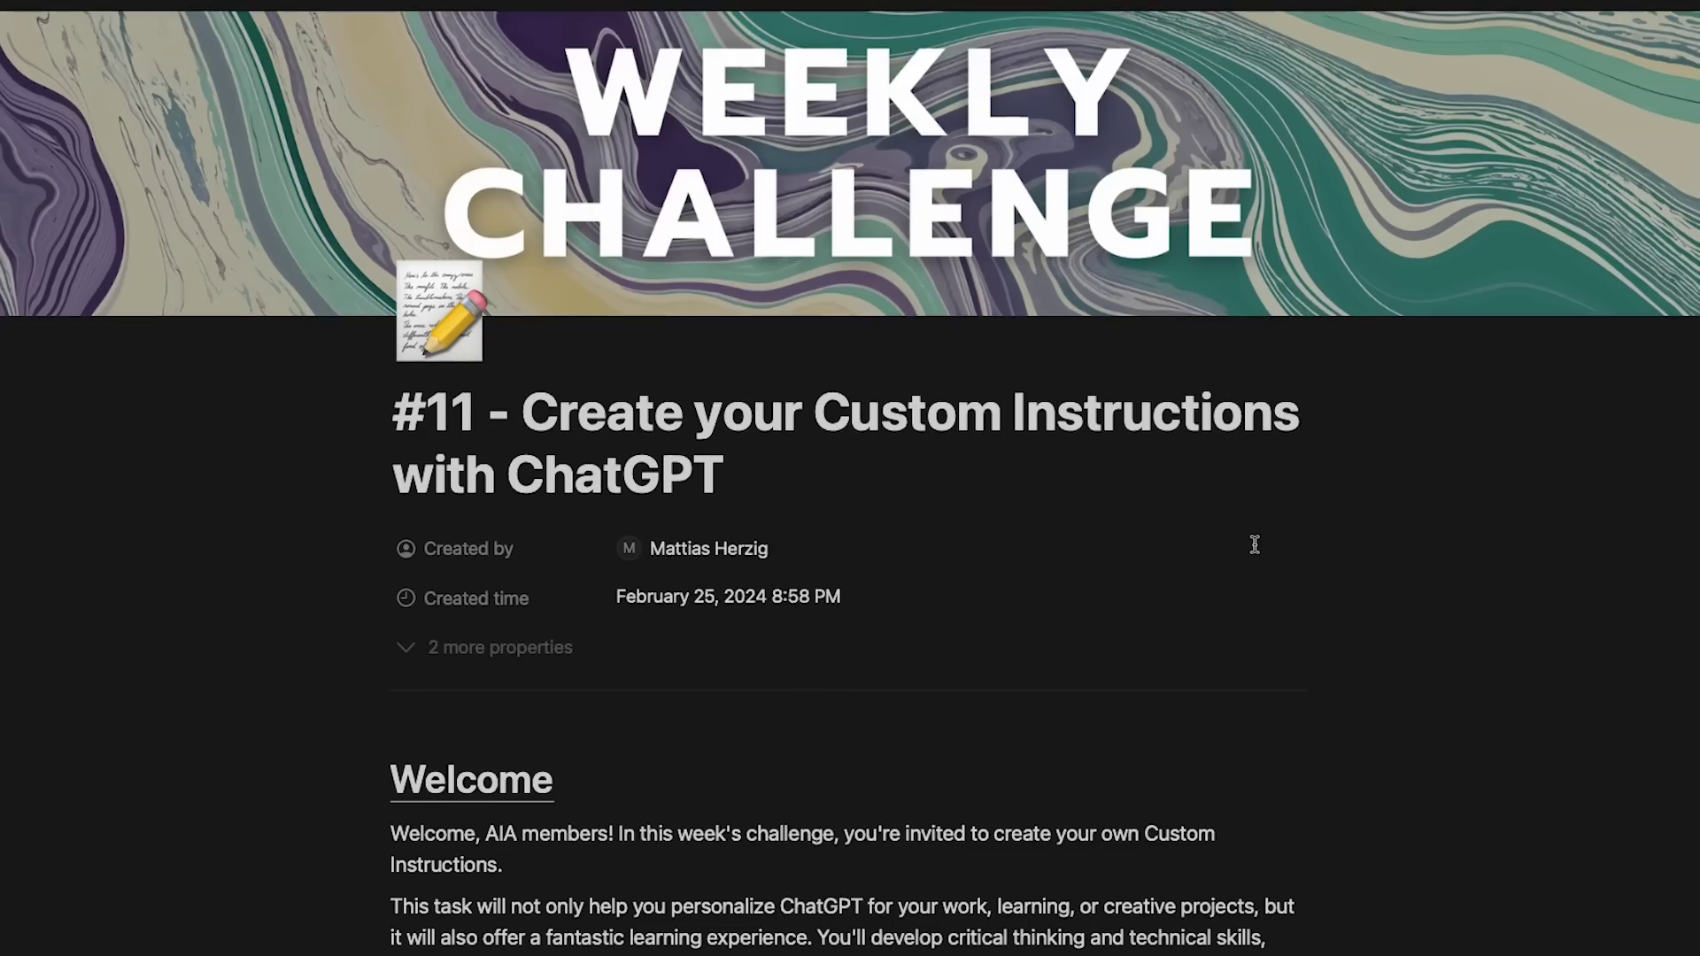
scroll(1256, 543, down, 5)
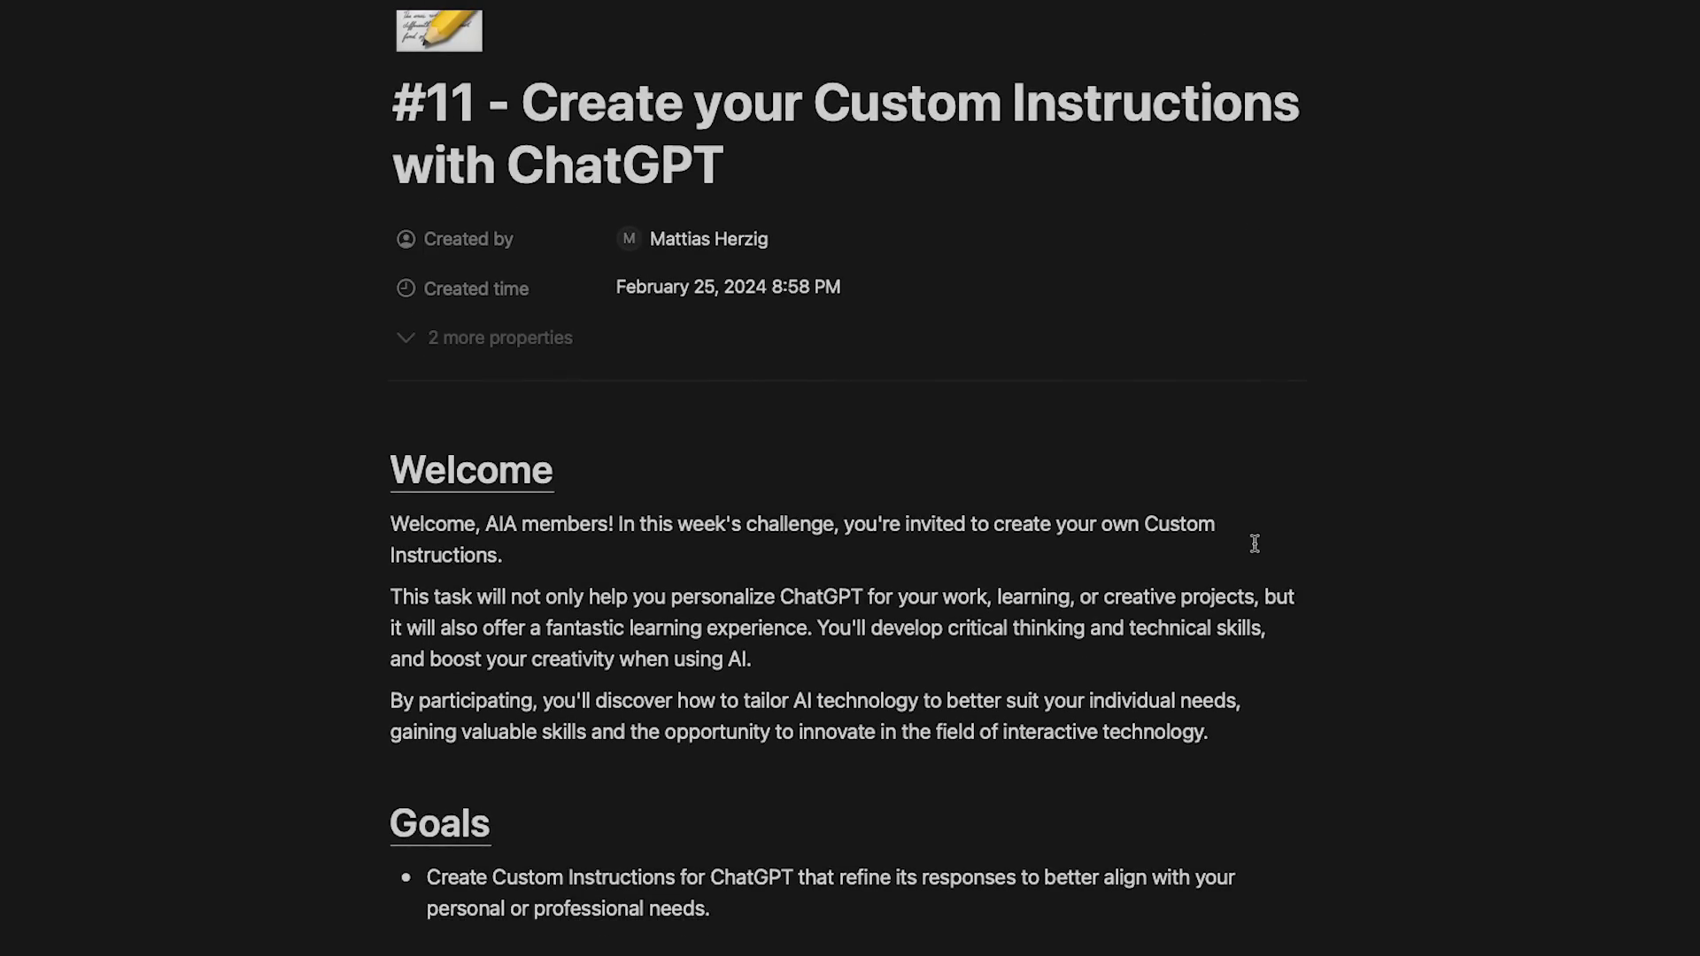
scroll(1256, 543, down, 8)
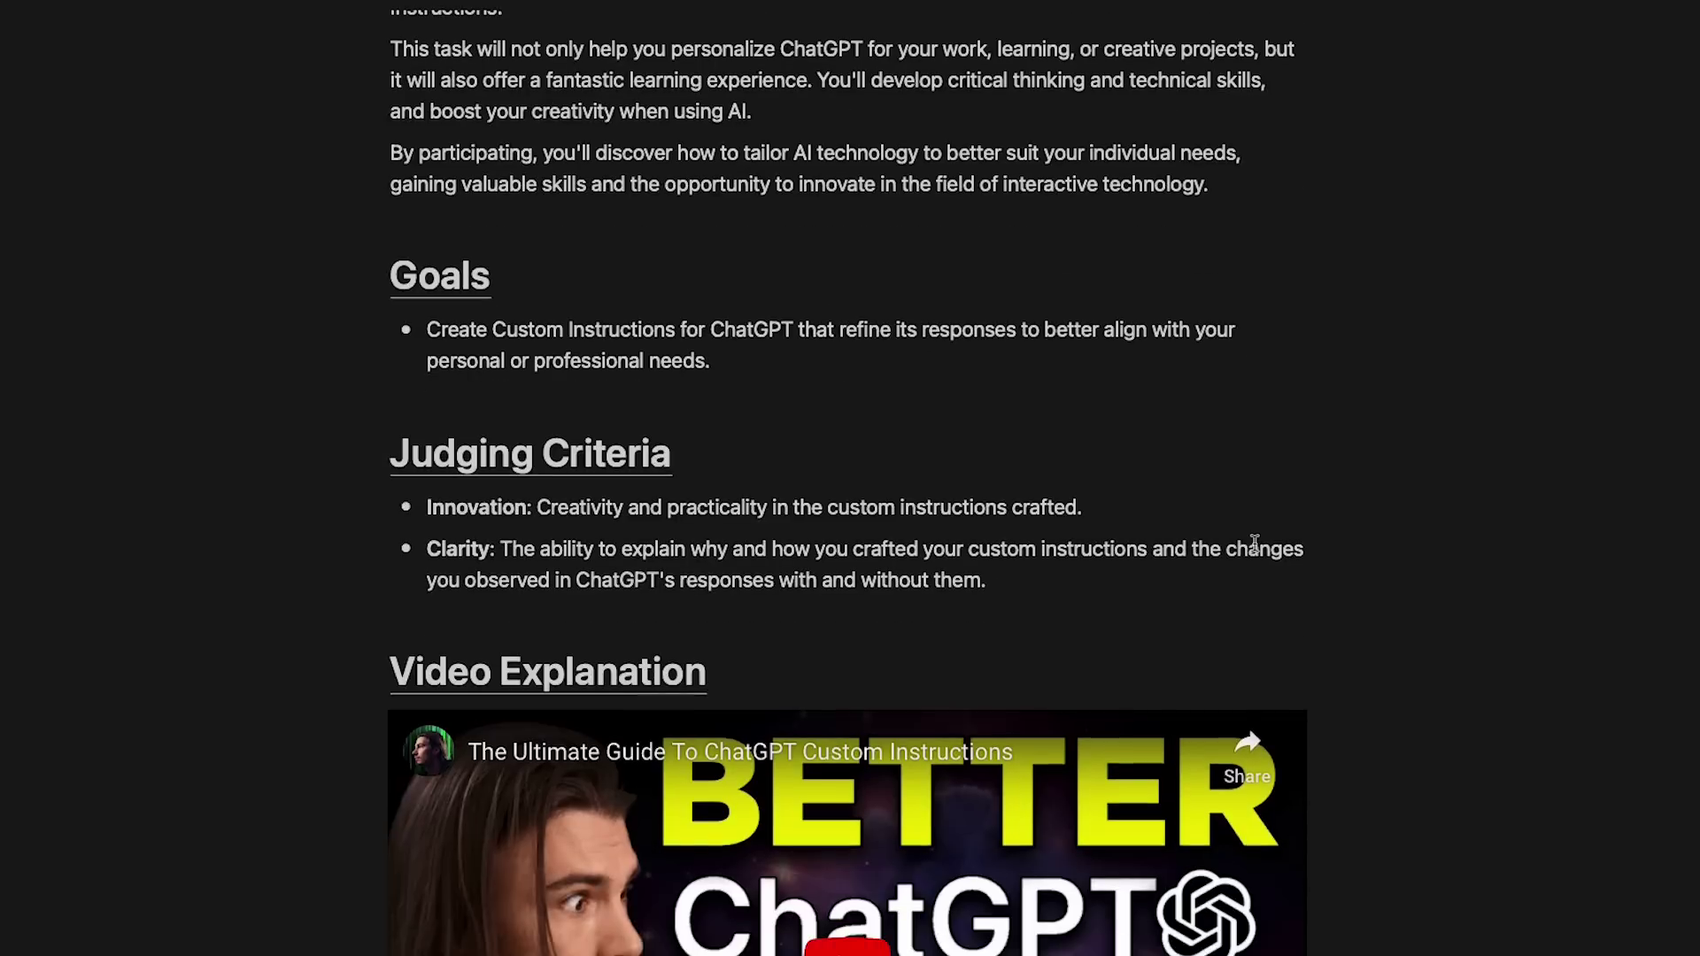
scroll(1256, 543, down, 8)
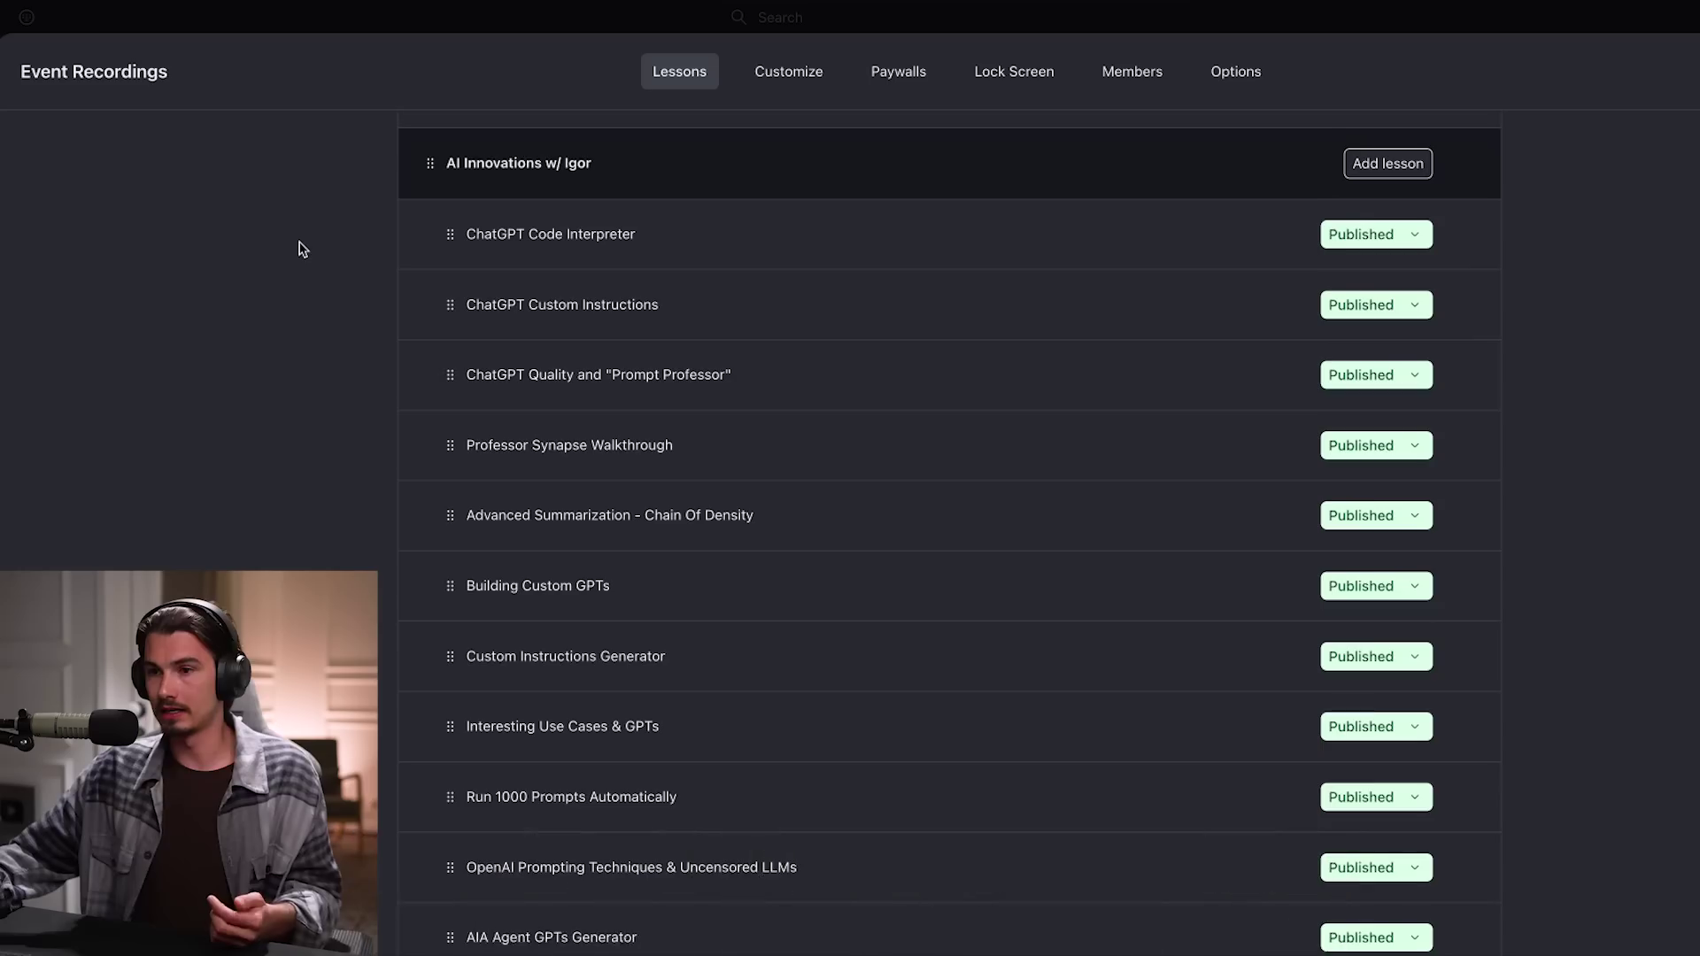
- Look through the Event Recordings lessons and the list of upcoming community events
scroll(301, 251, down, 5)
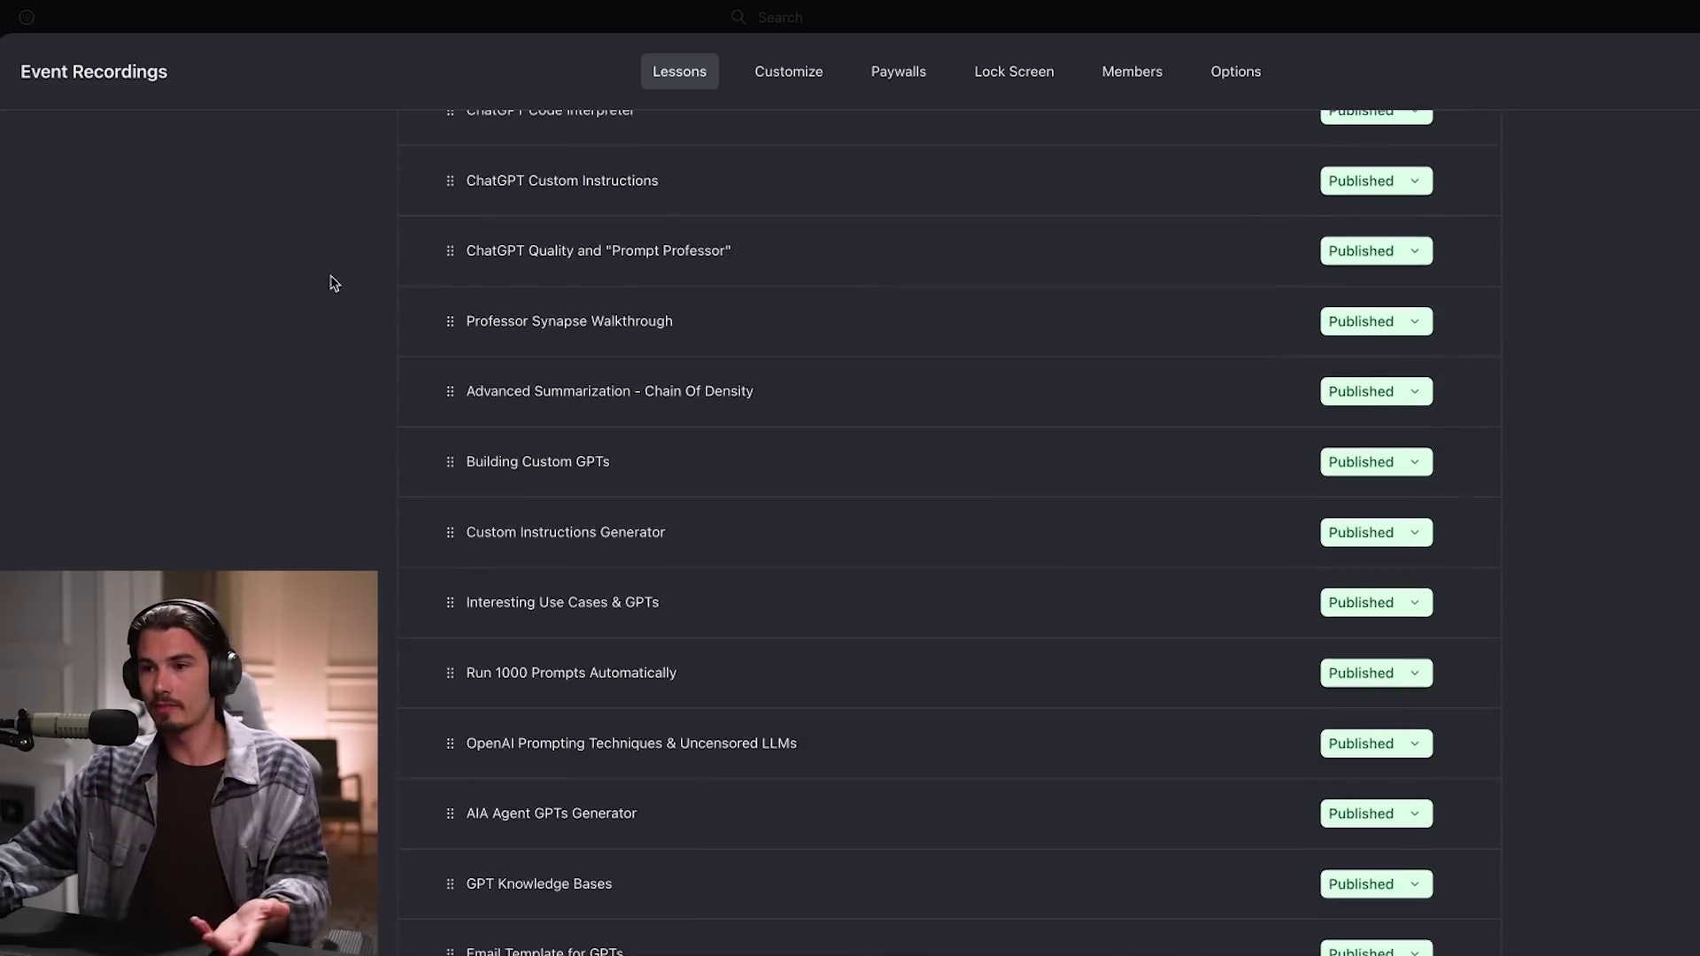
scroll(301, 361, down, 6)
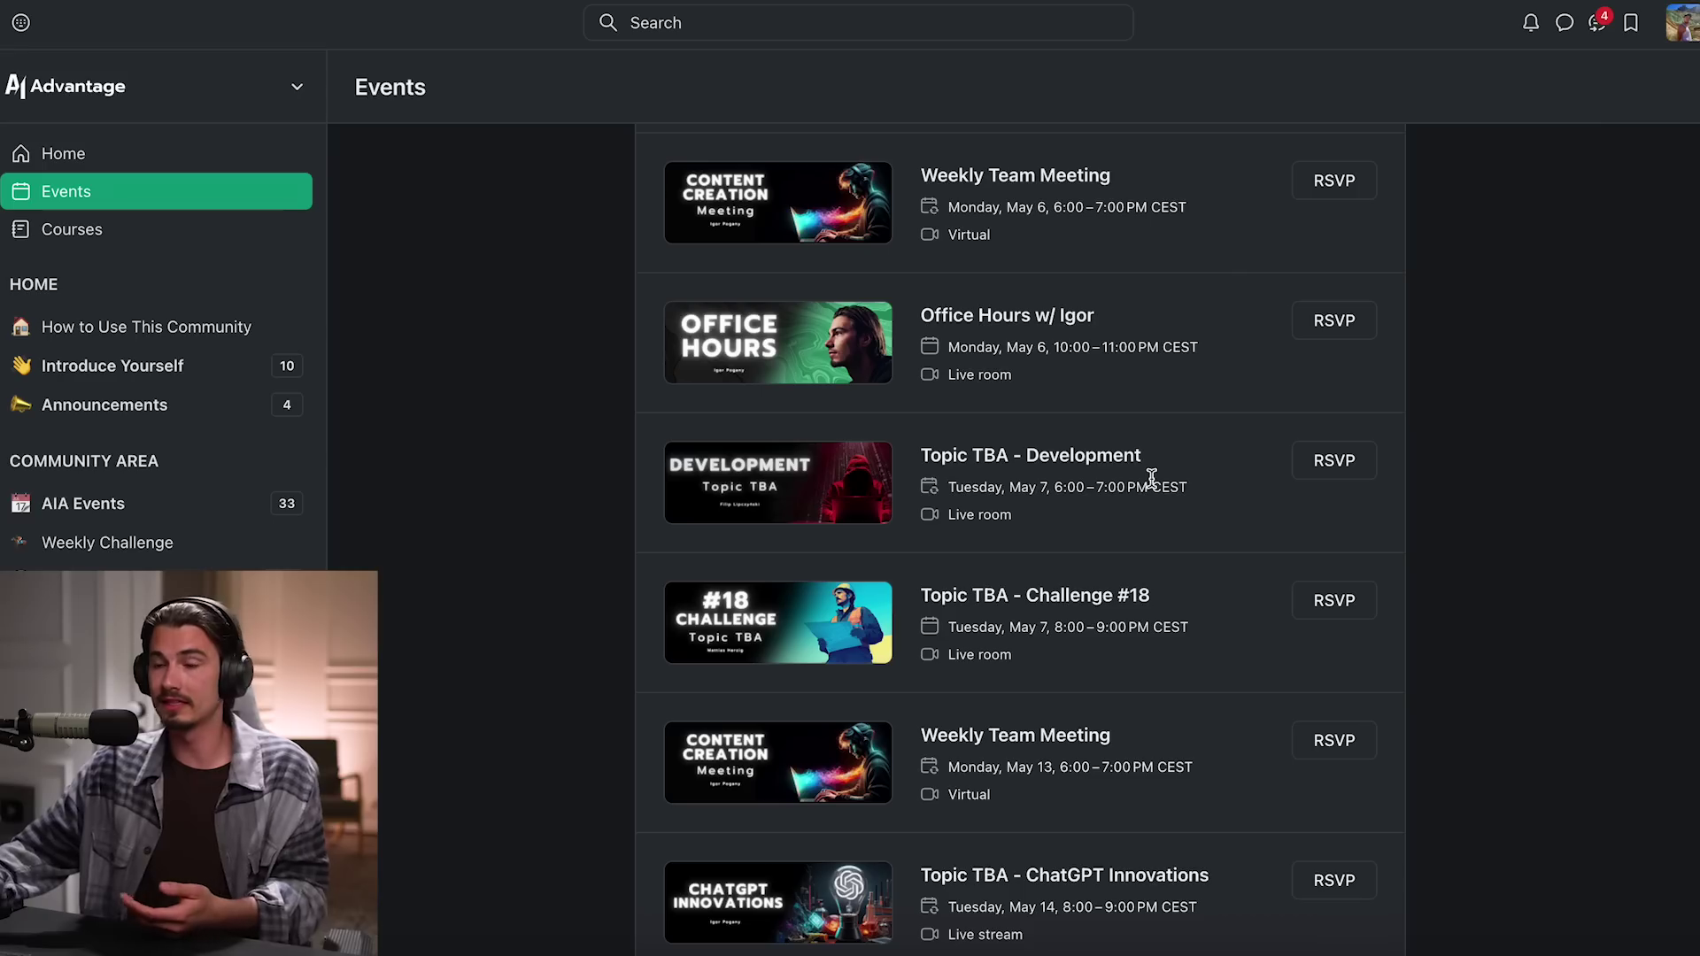
scroll(1153, 483, down, 4)
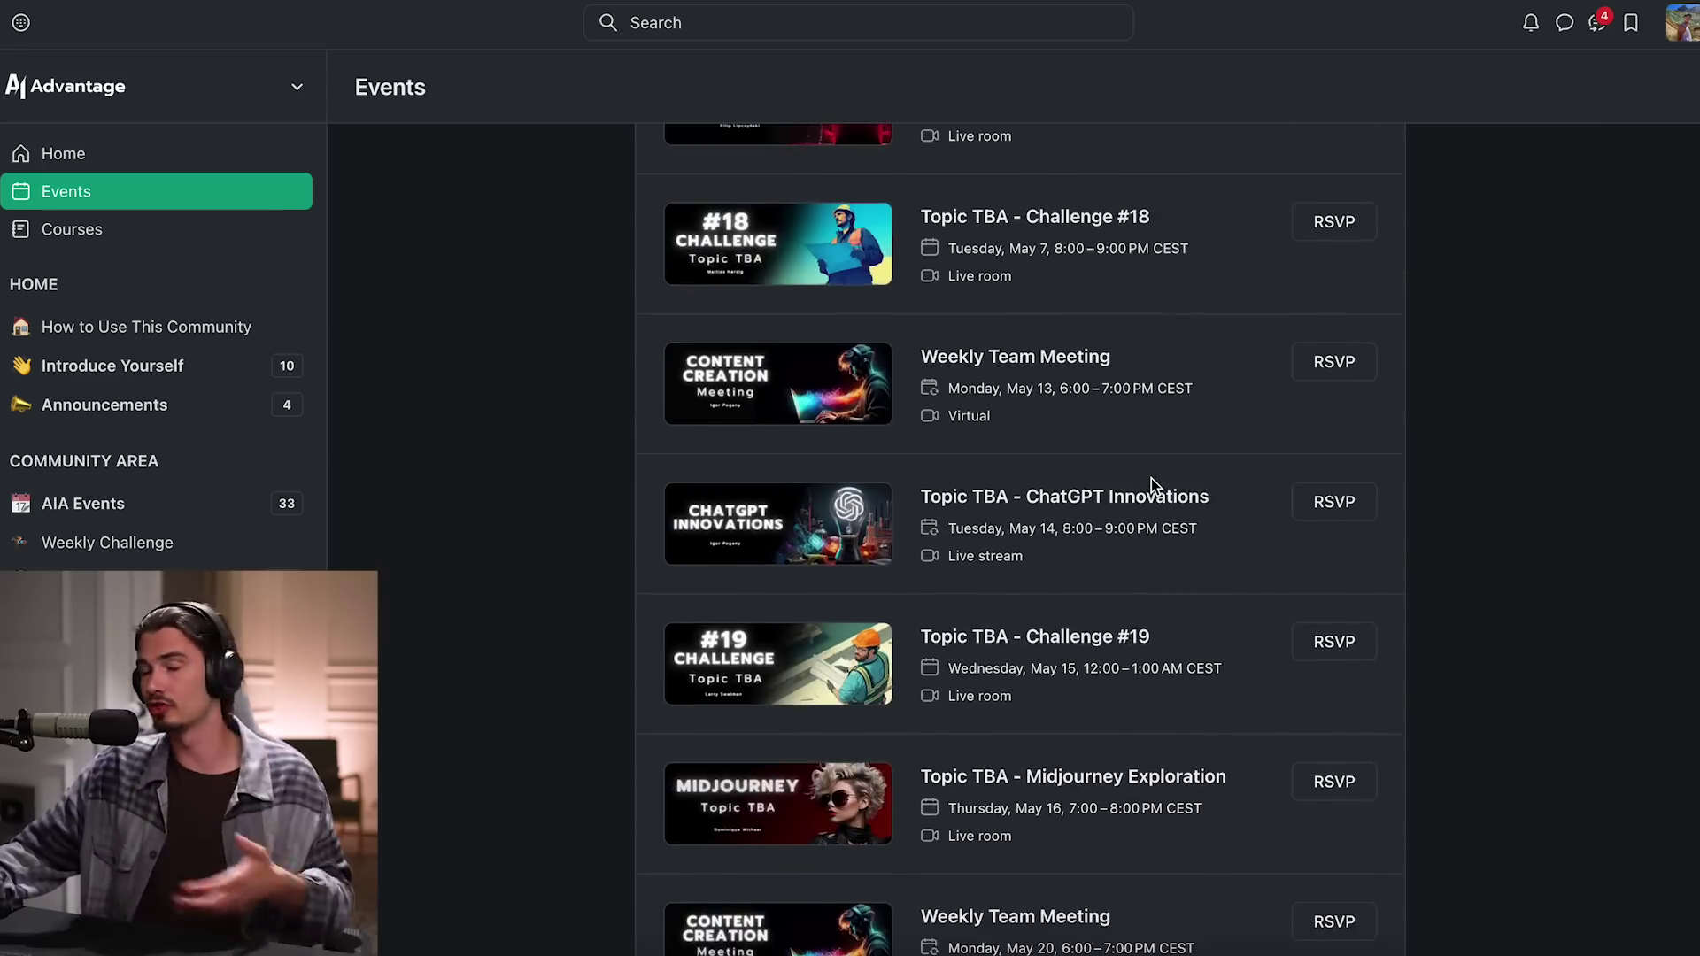
scroll(1155, 485, down, 4)
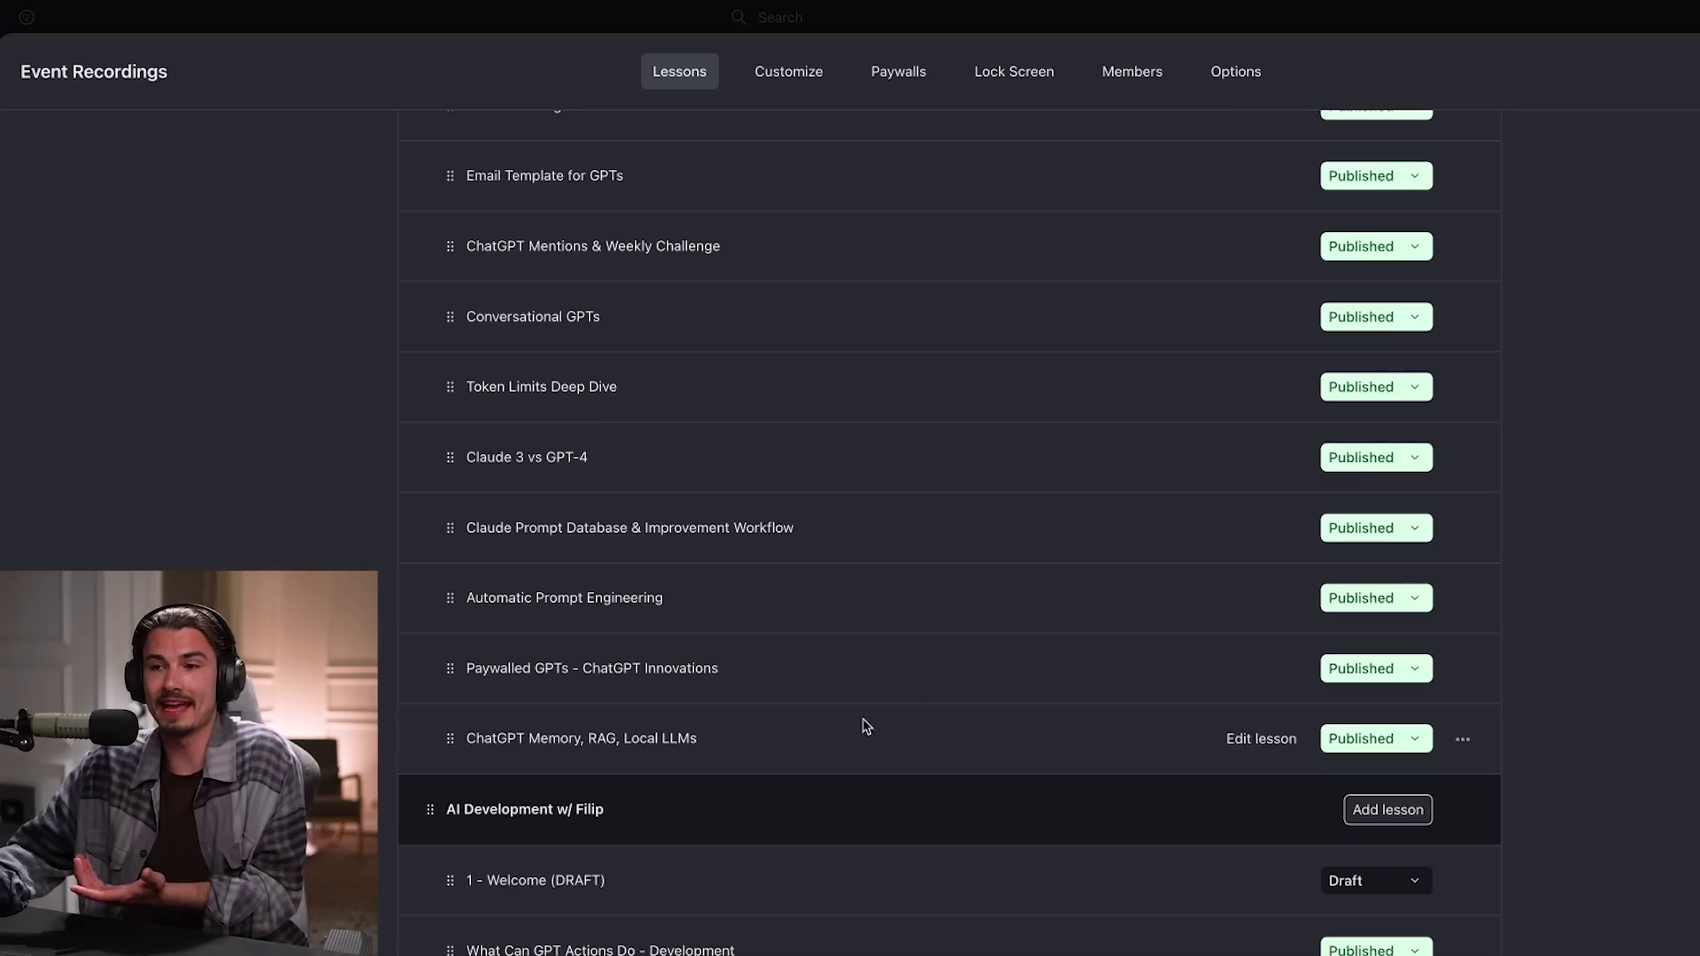
- Review the Event Recordings lesson list and the numbered getting-started posts in How to Use This Community
scroll(665, 721, up, 5)
scroll(690, 856, down, 2)
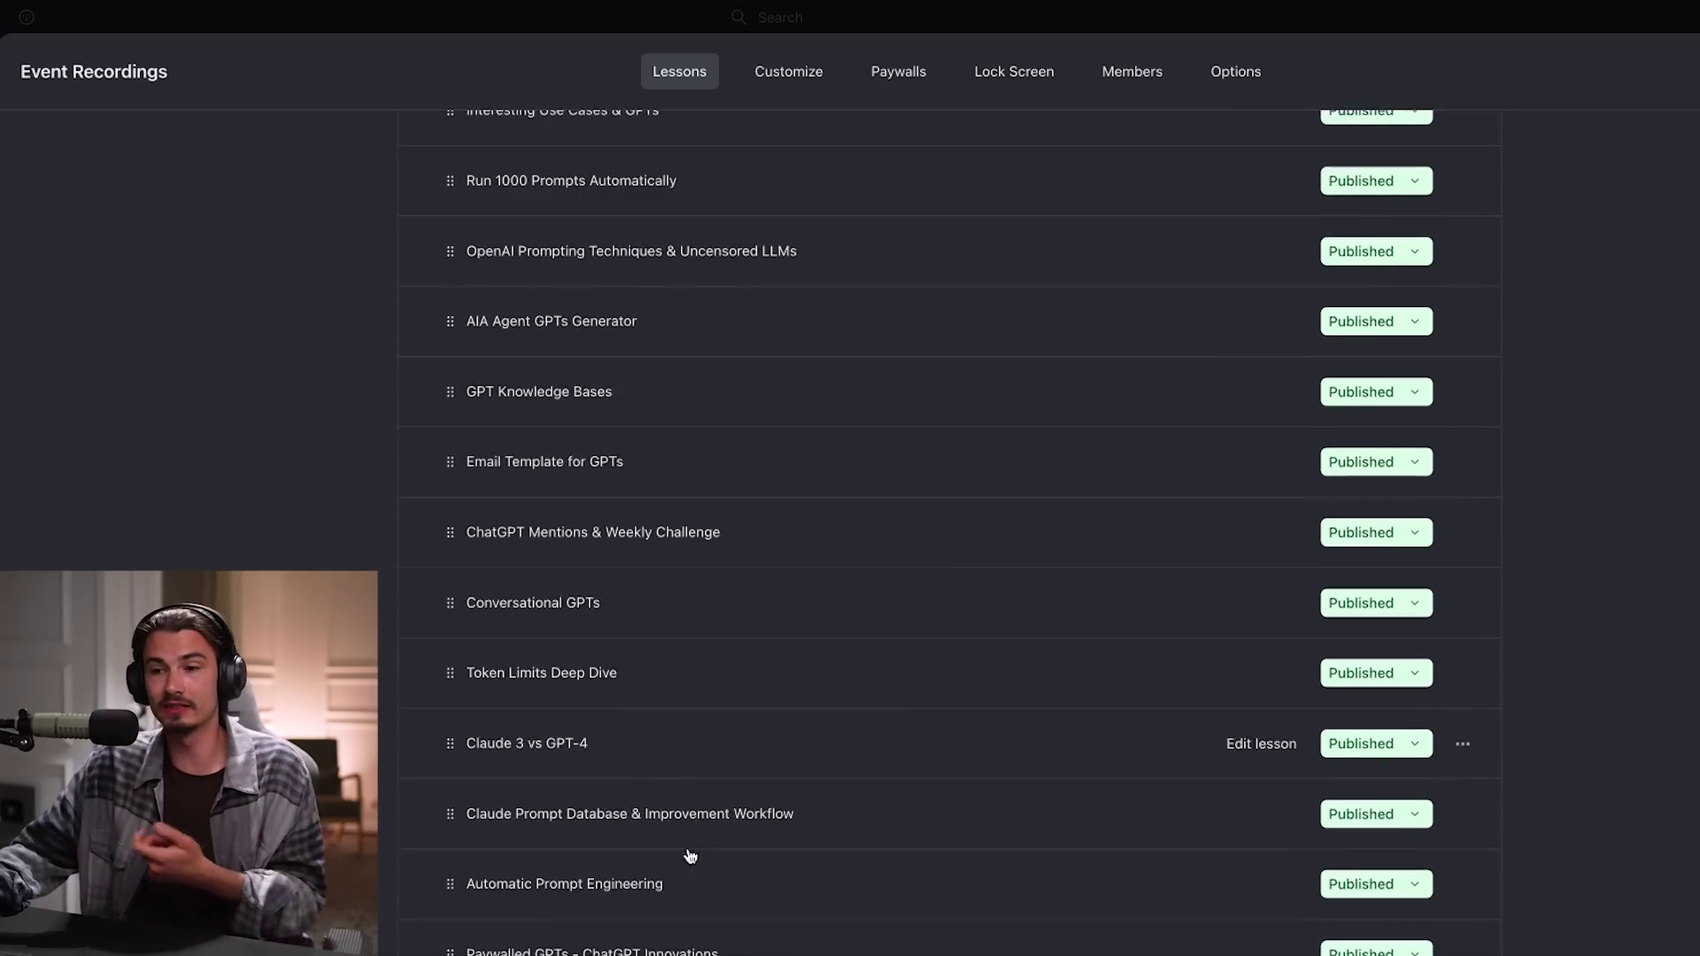
scroll(660, 625, down, 3)
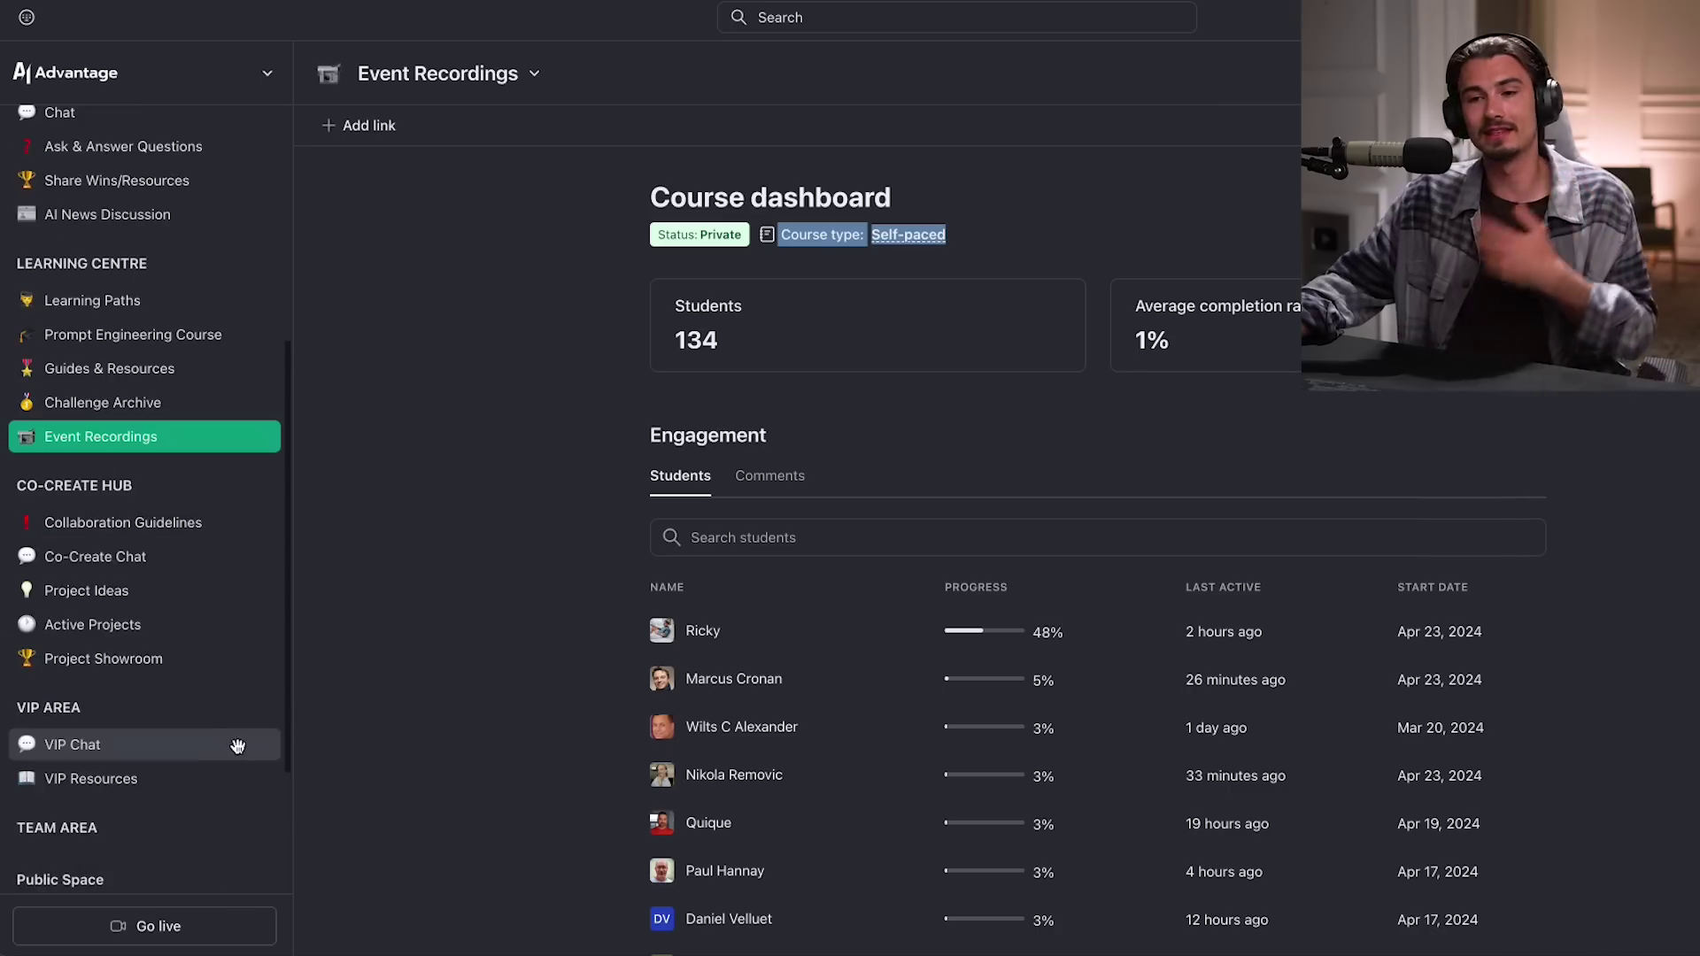
scroll(151, 576, up, 1)
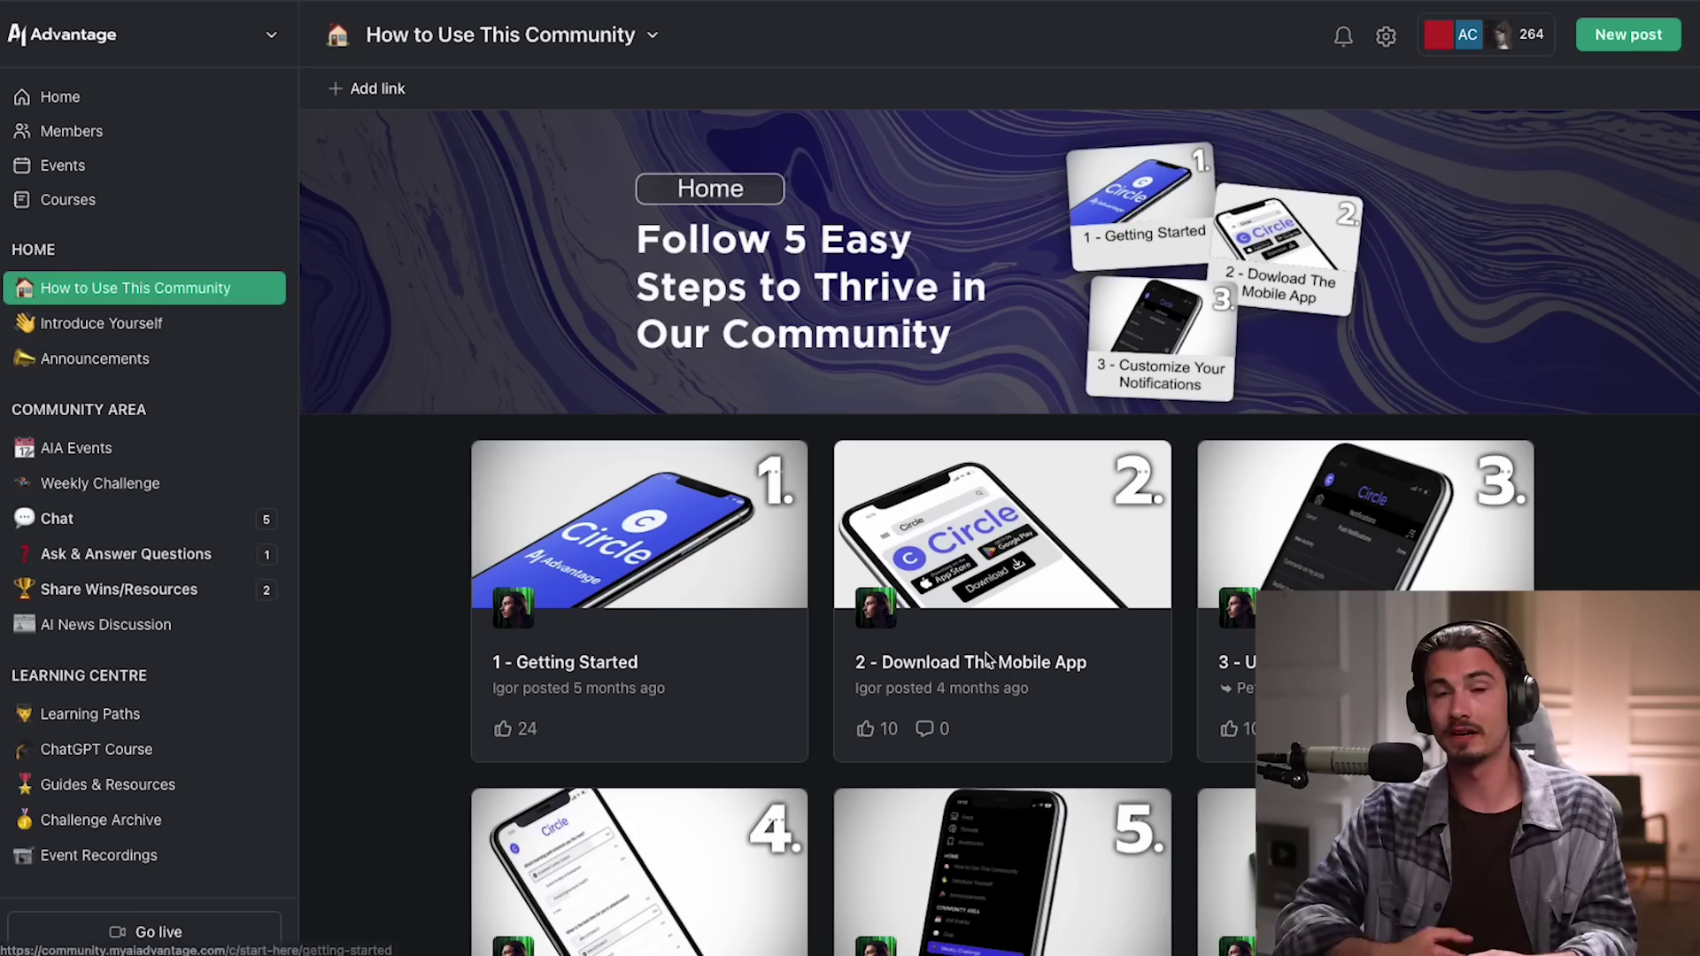
scroll(999, 531, down, 2)
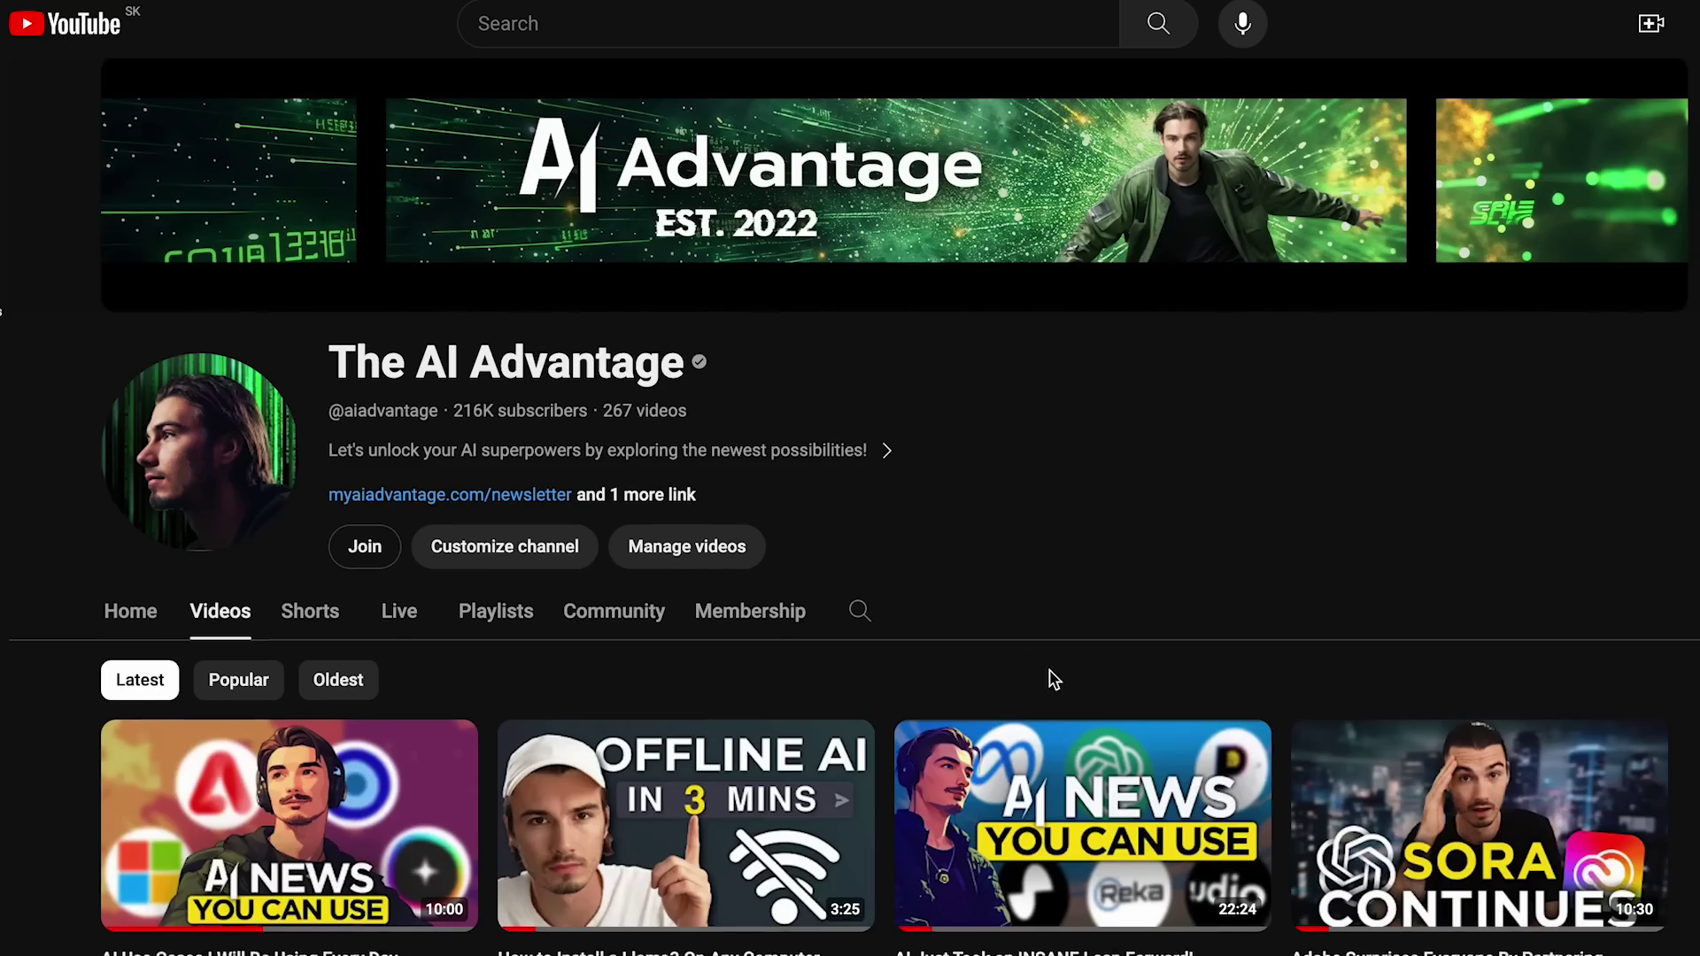
- Skim the latest videos on The AI Advantage YouTube channel and the newsletter email "AI Used to Edit Human DNA"
scroll(1060, 682, down, 1)
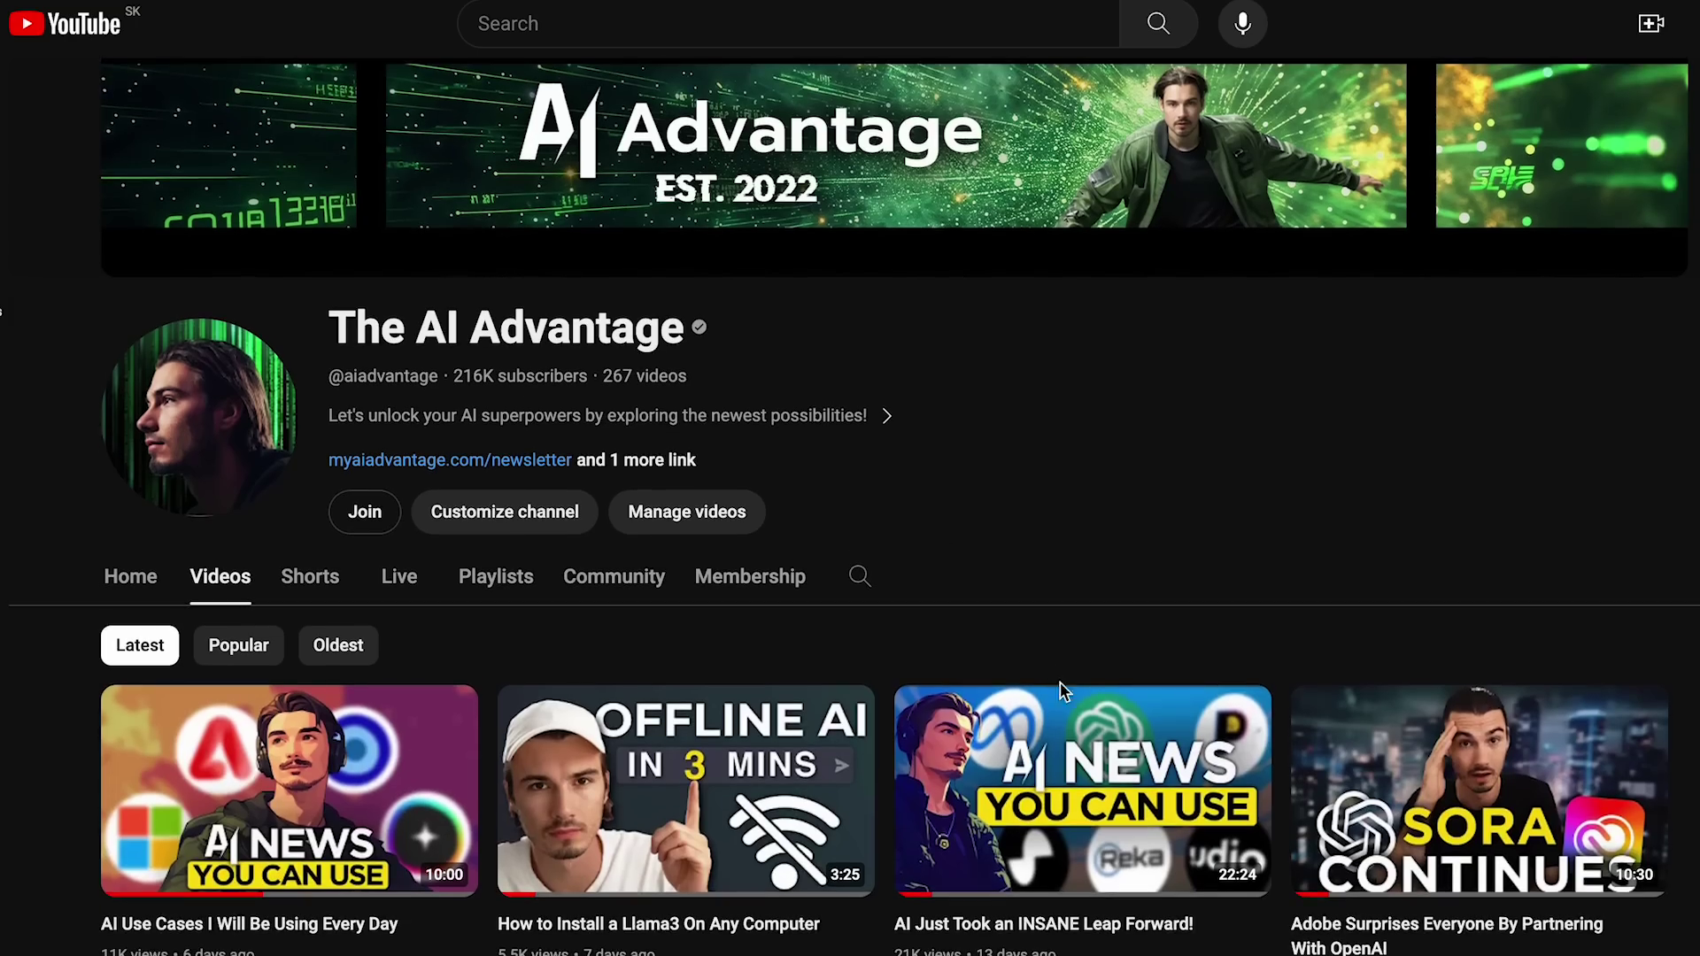
scroll(1060, 682, down, 3)
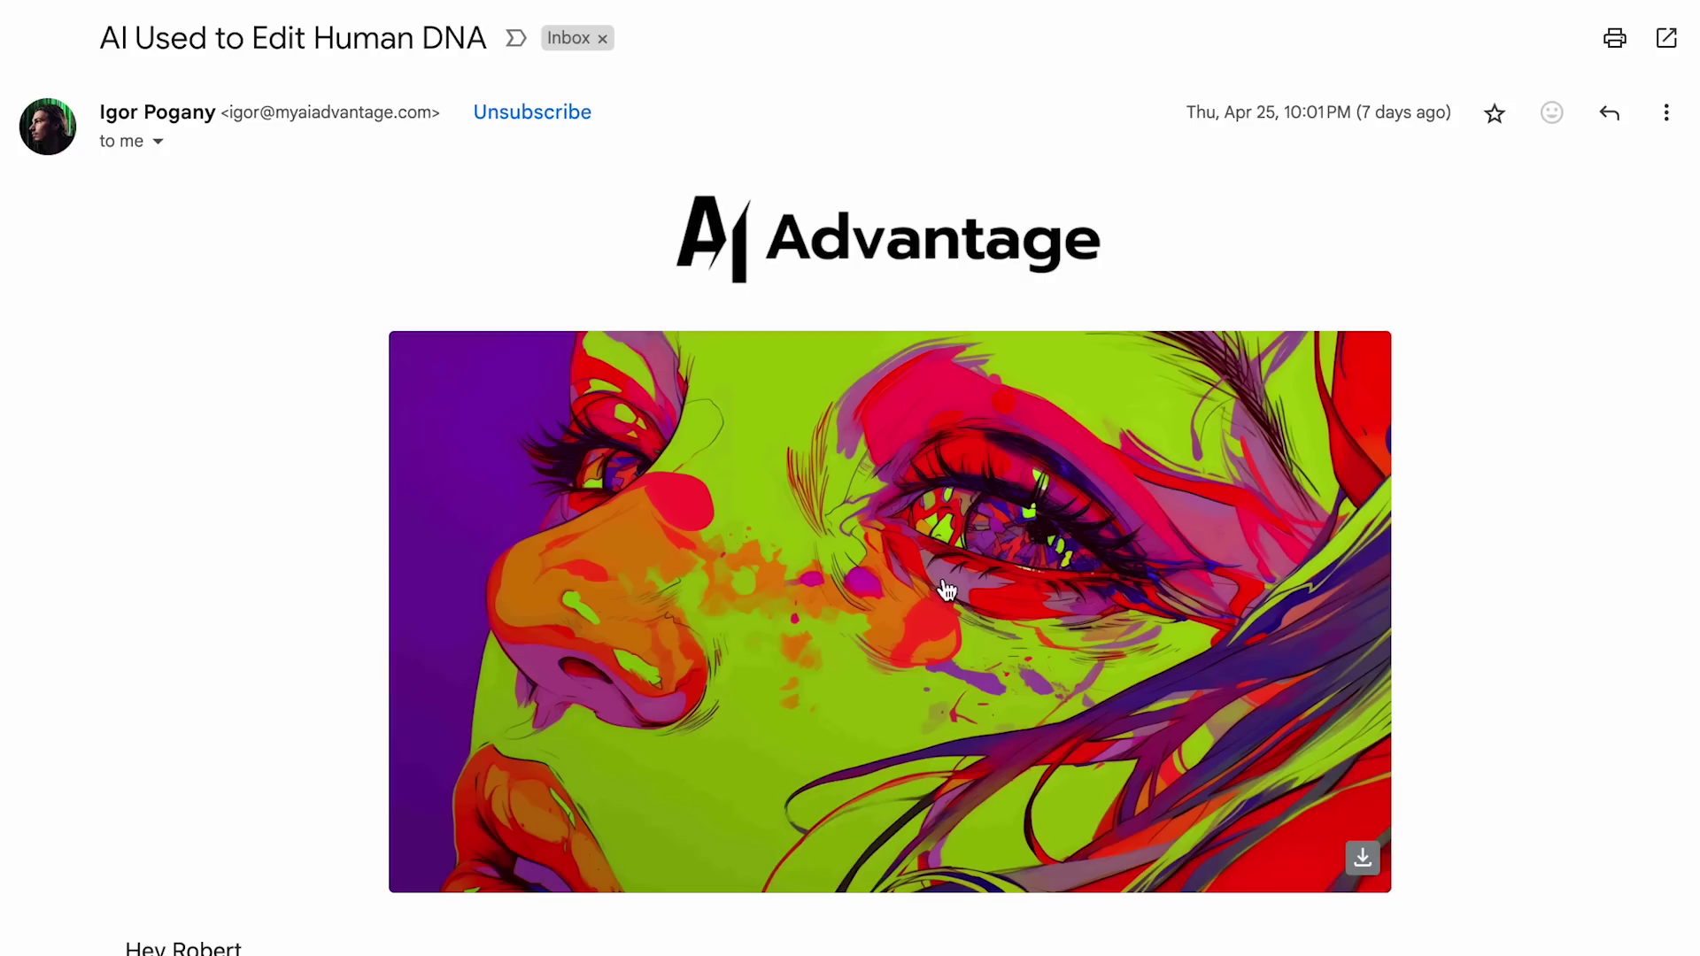
scroll(956, 611, down, 10)
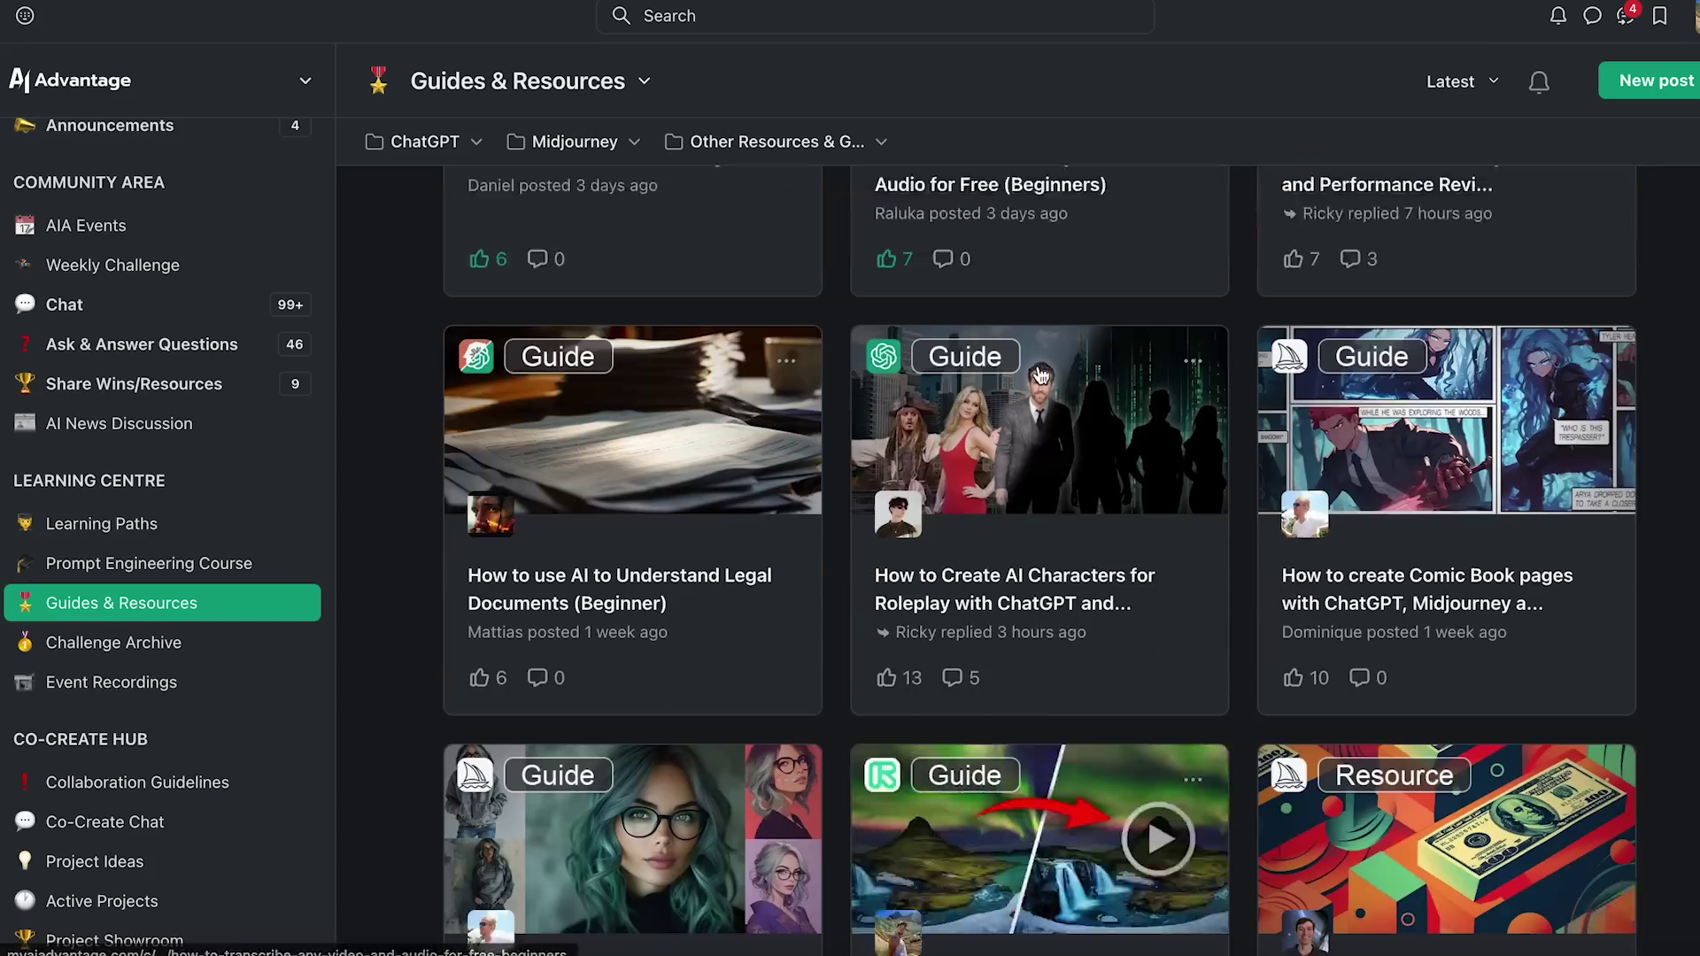
- Browse the community's Guides & Resources cards and the past challenges in the Challenge Archive
scroll(1041, 375, down, 6)
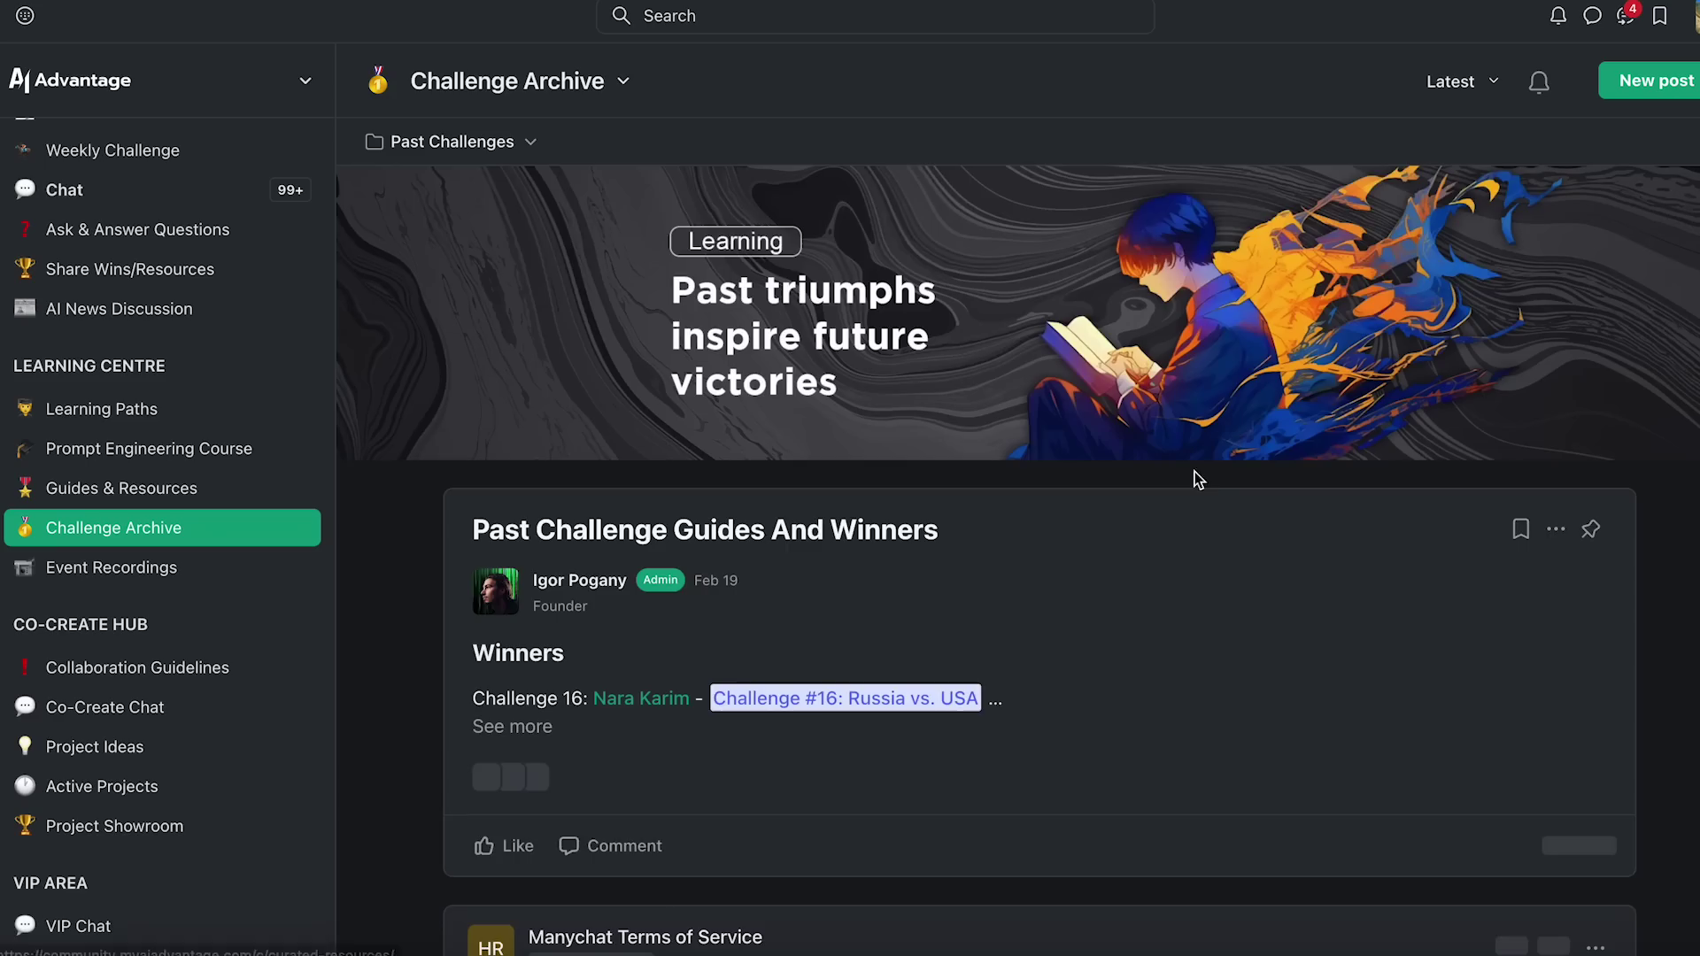
scroll(1198, 480, down, 2)
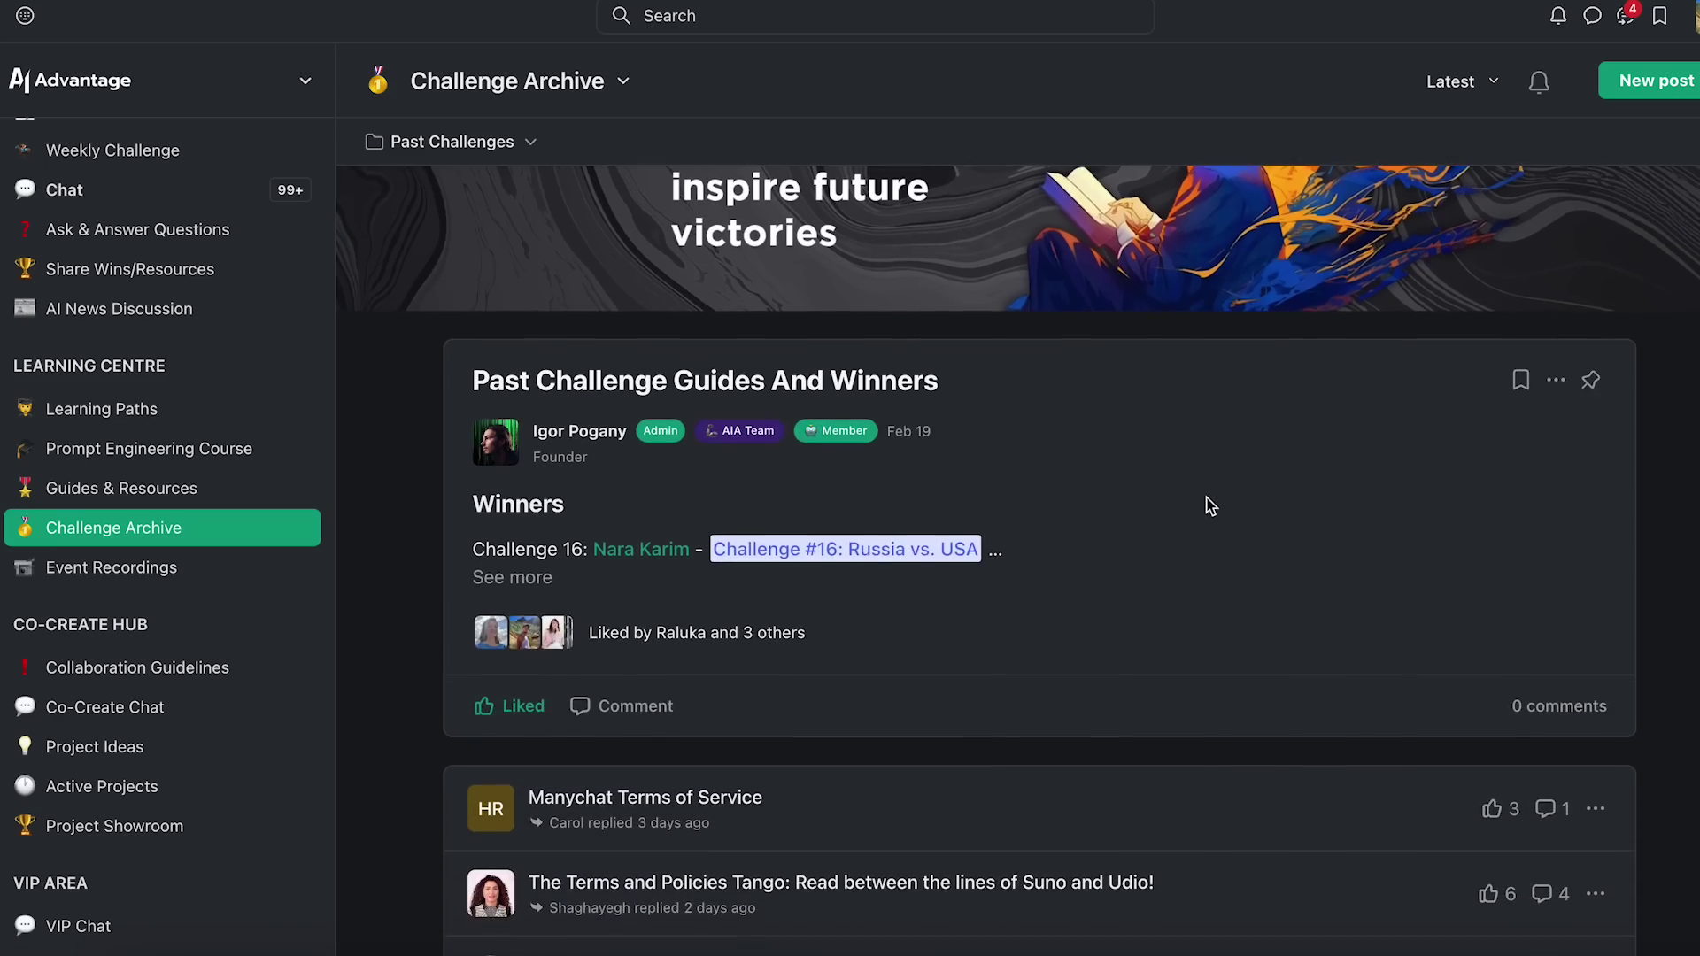
scroll(1207, 505, down, 5)
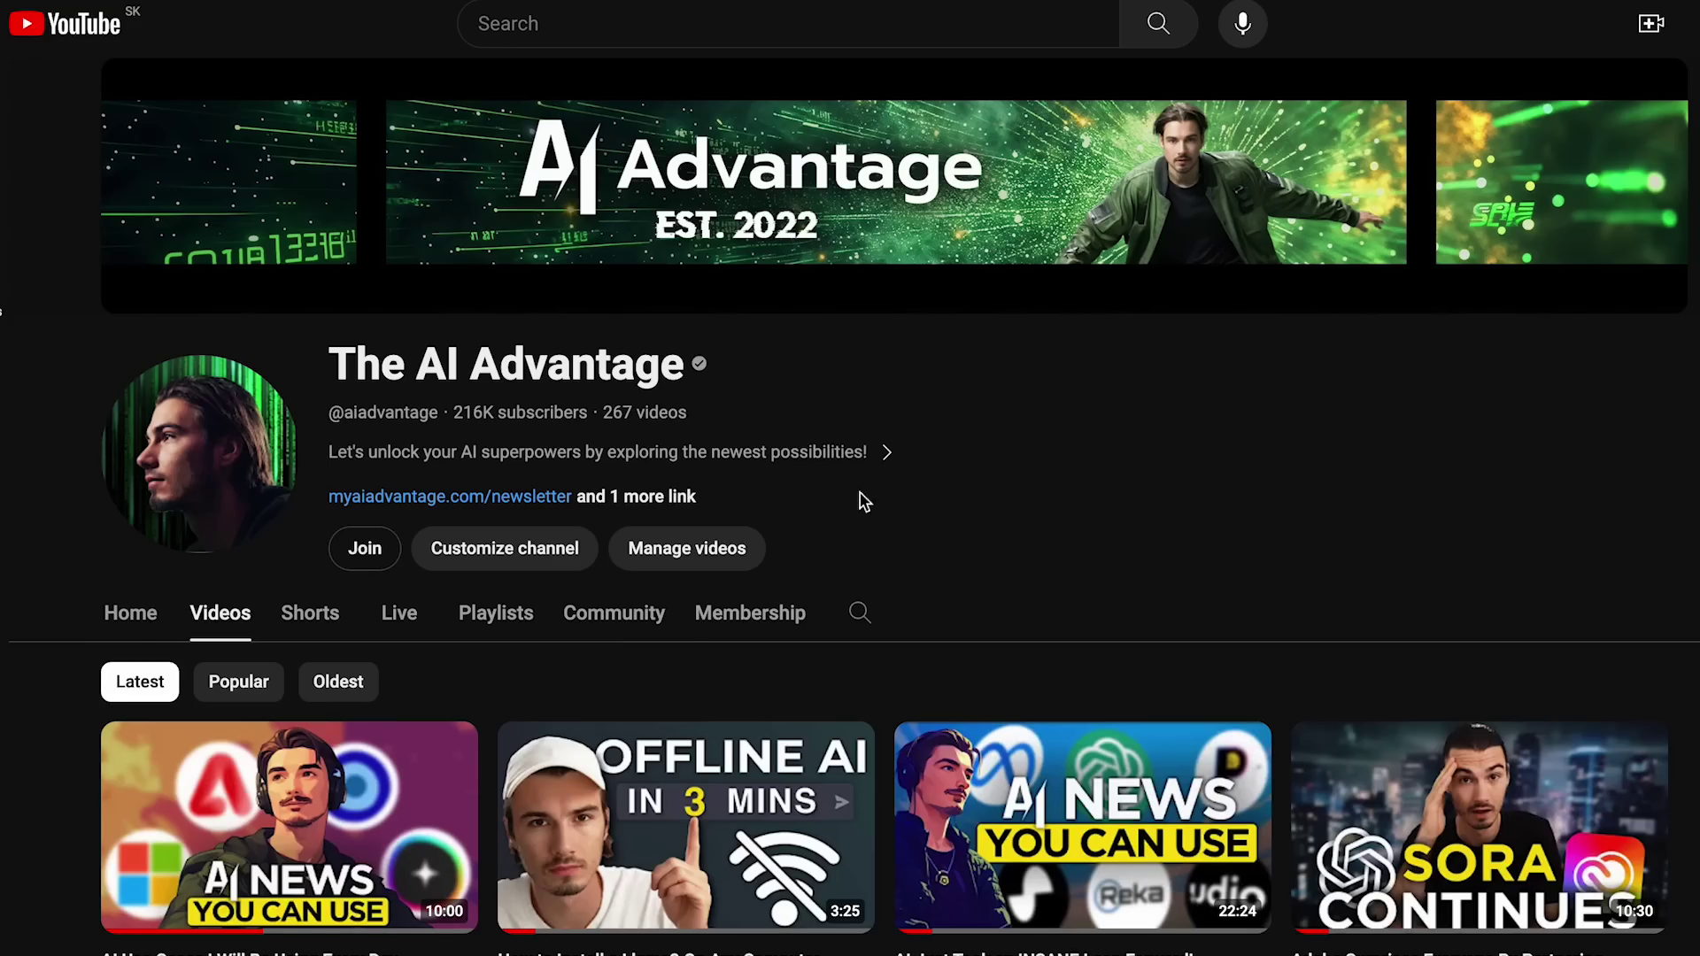
- Look over the YouTube channel page again and skim the newest posts in the community's Home feed
scroll(1054, 680, down, 1)
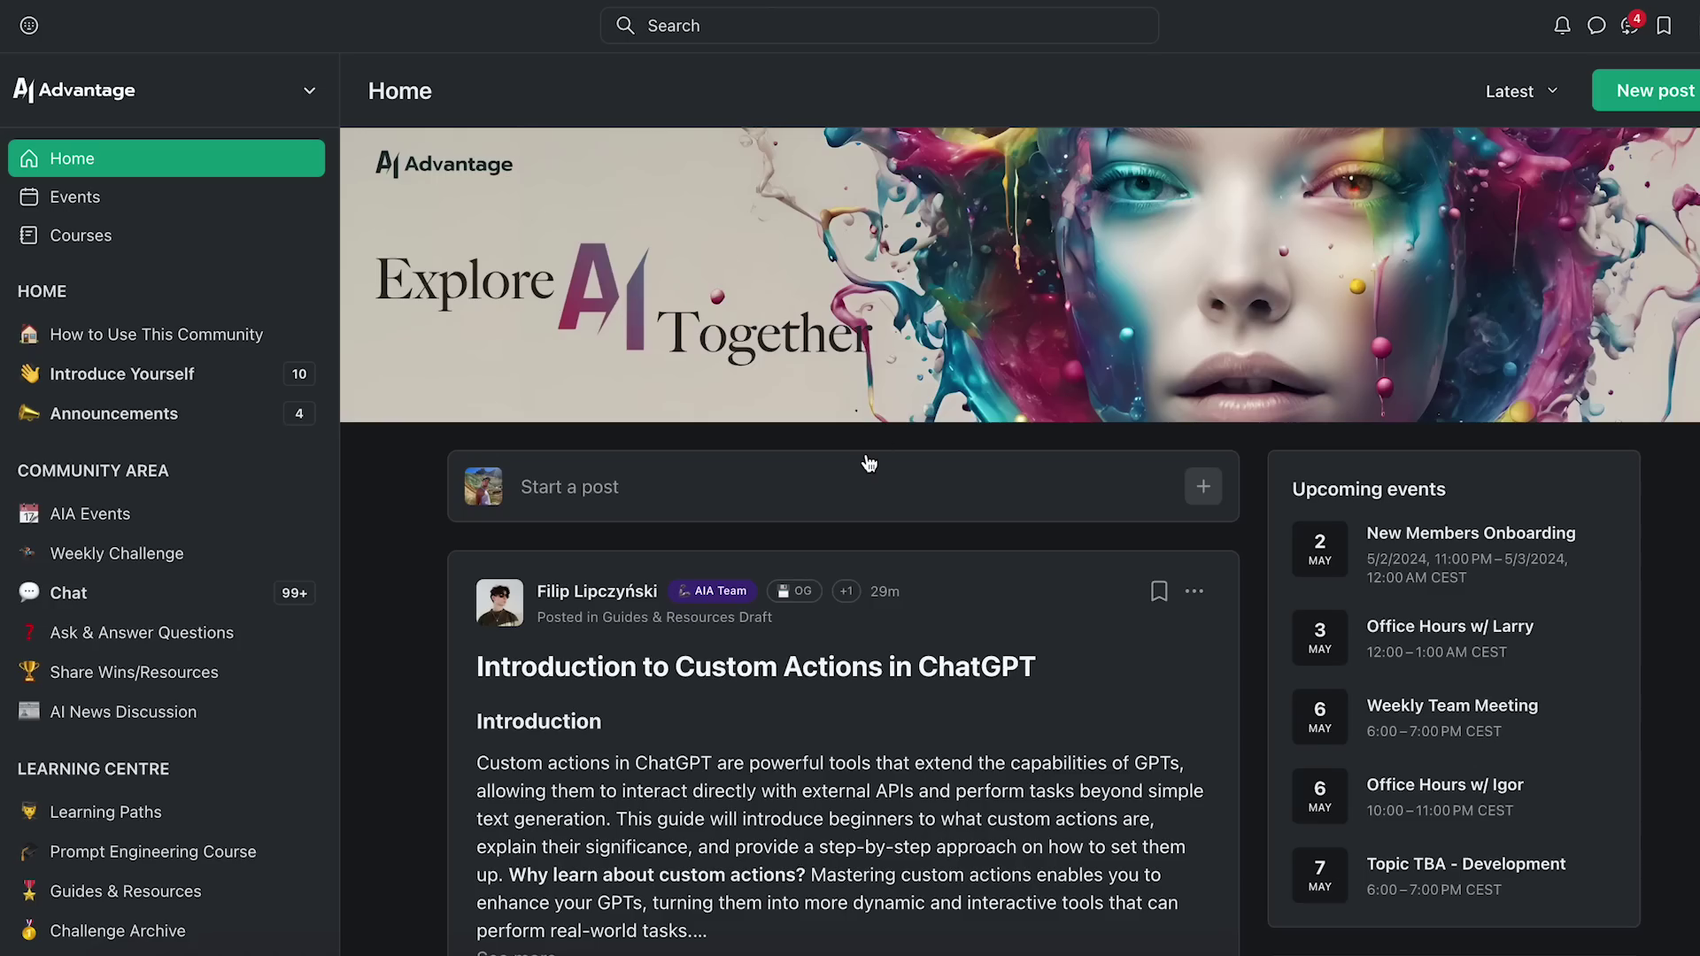
scroll(872, 469, down, 8)
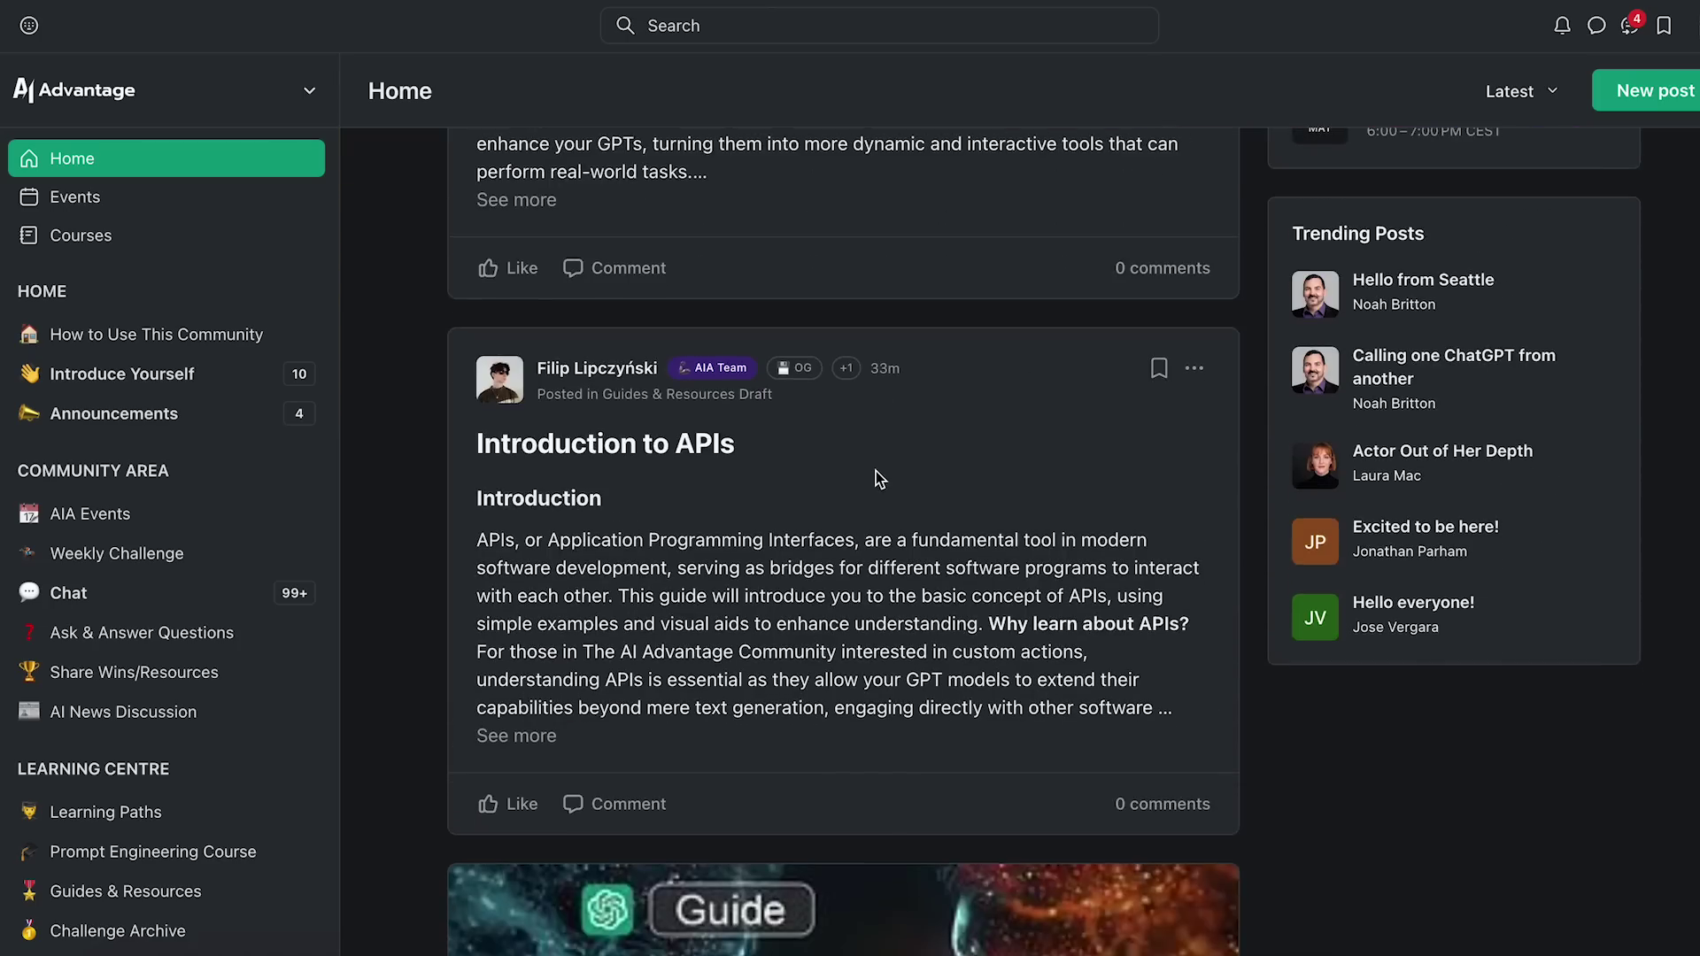
scroll(858, 505, down, 6)
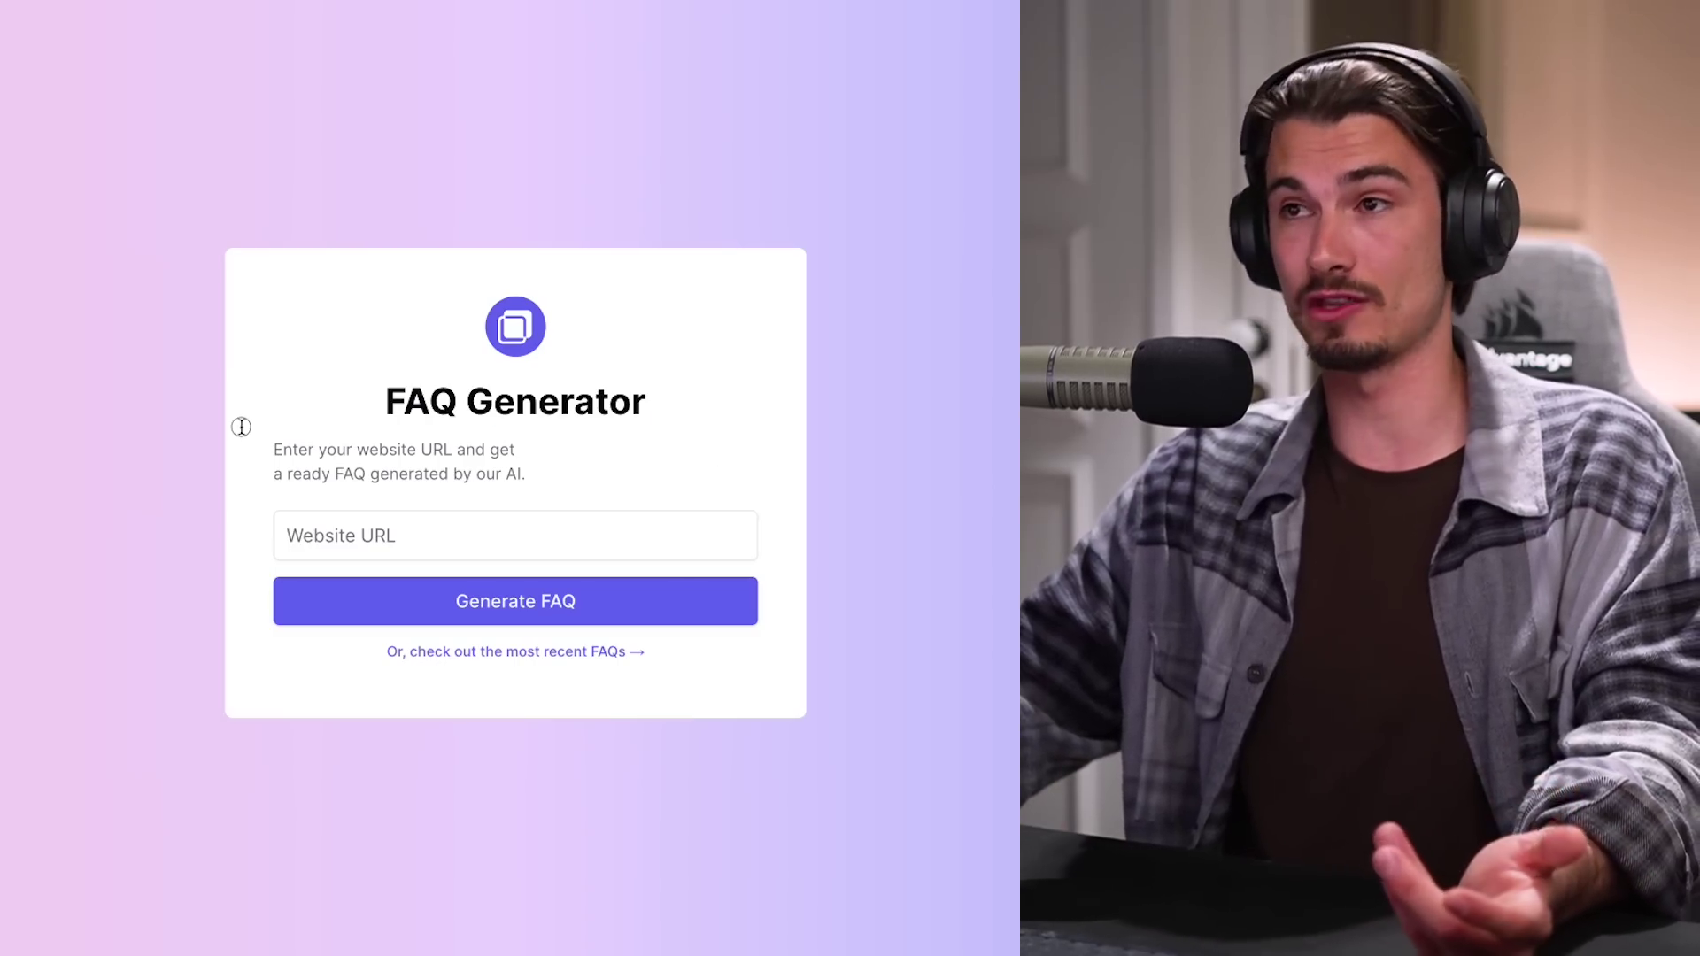
click(217, 28)
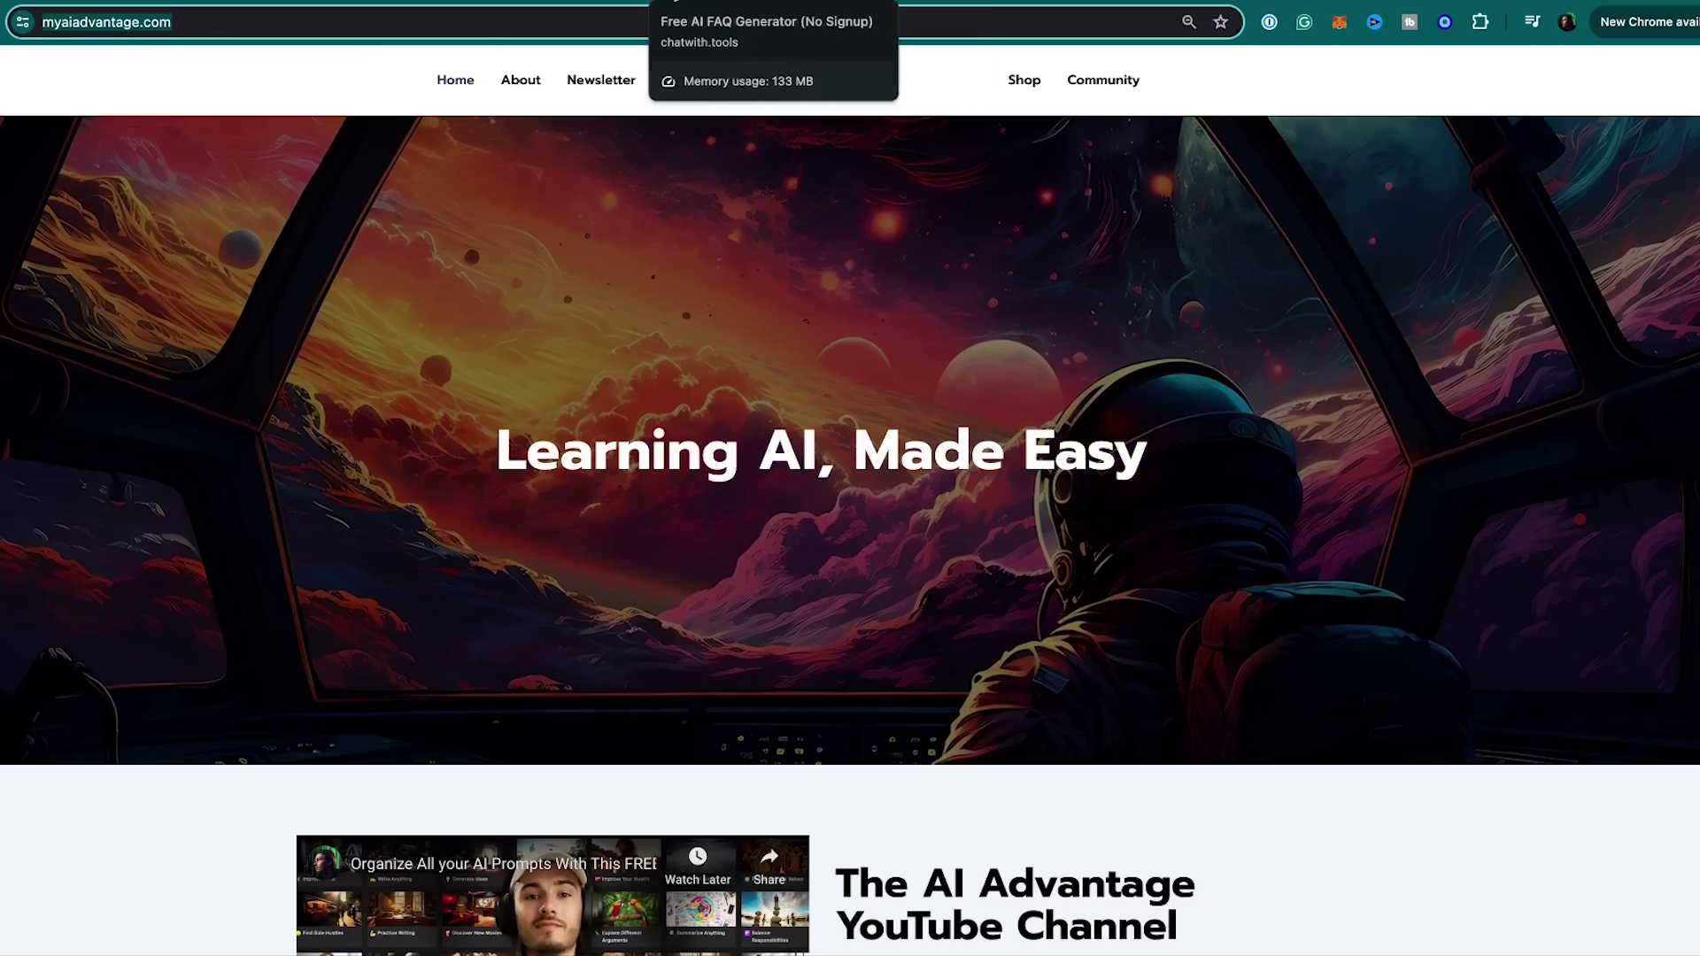
click(780, 5)
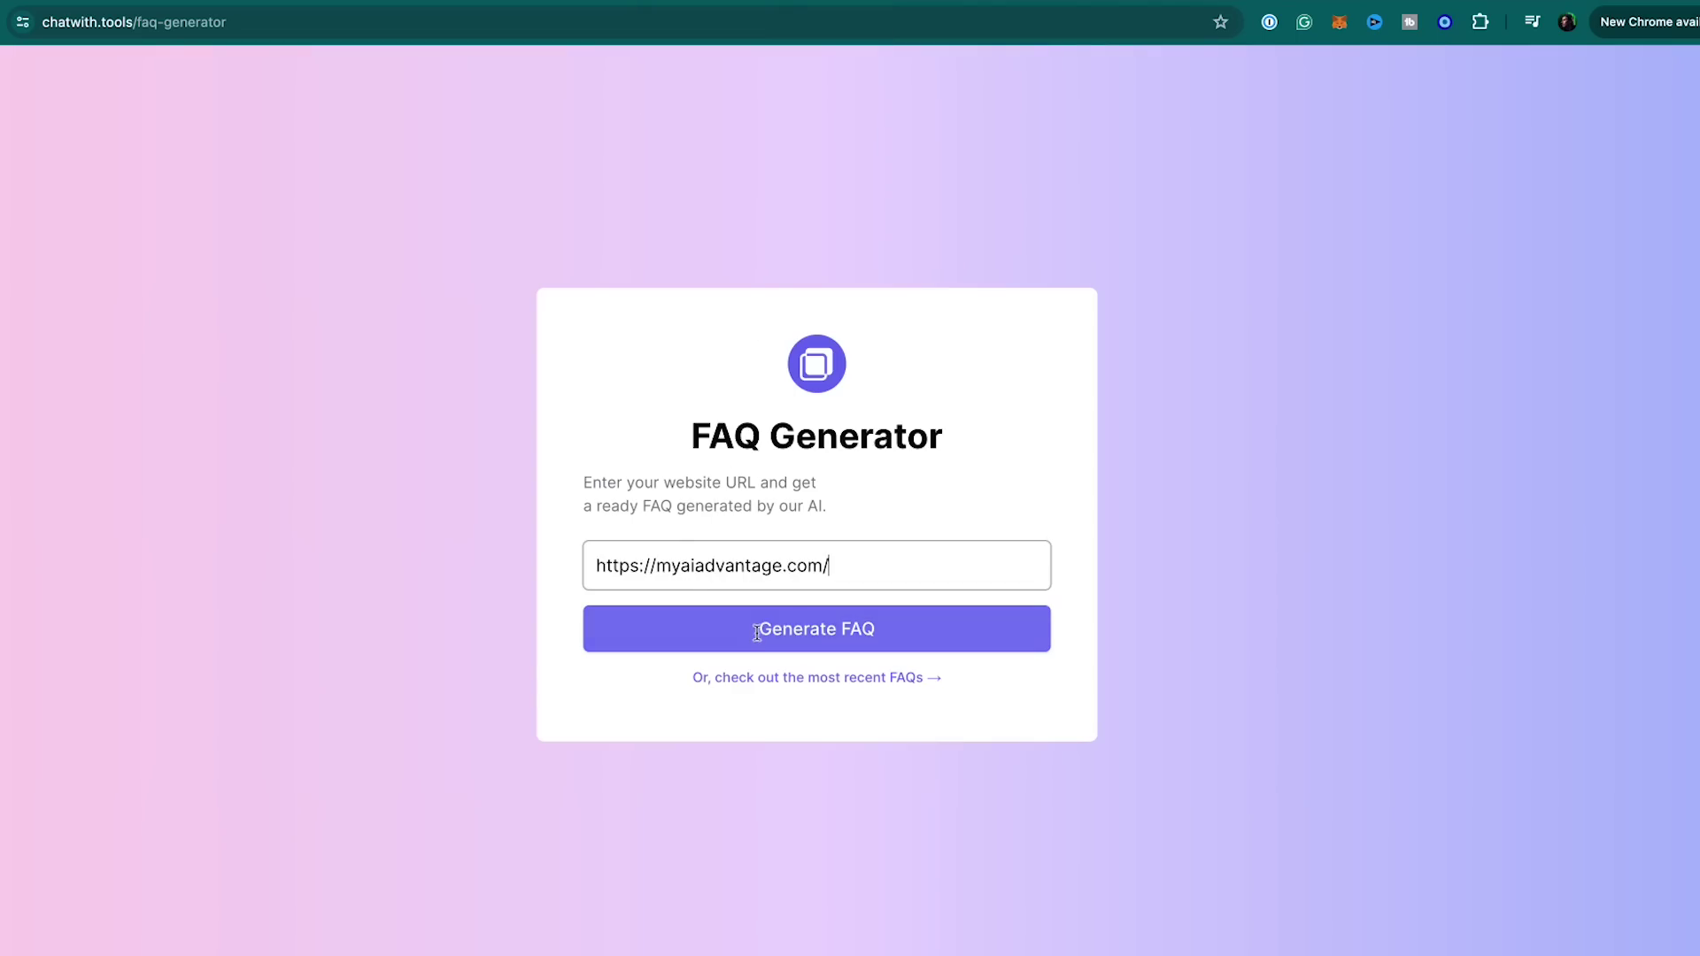
click(757, 630)
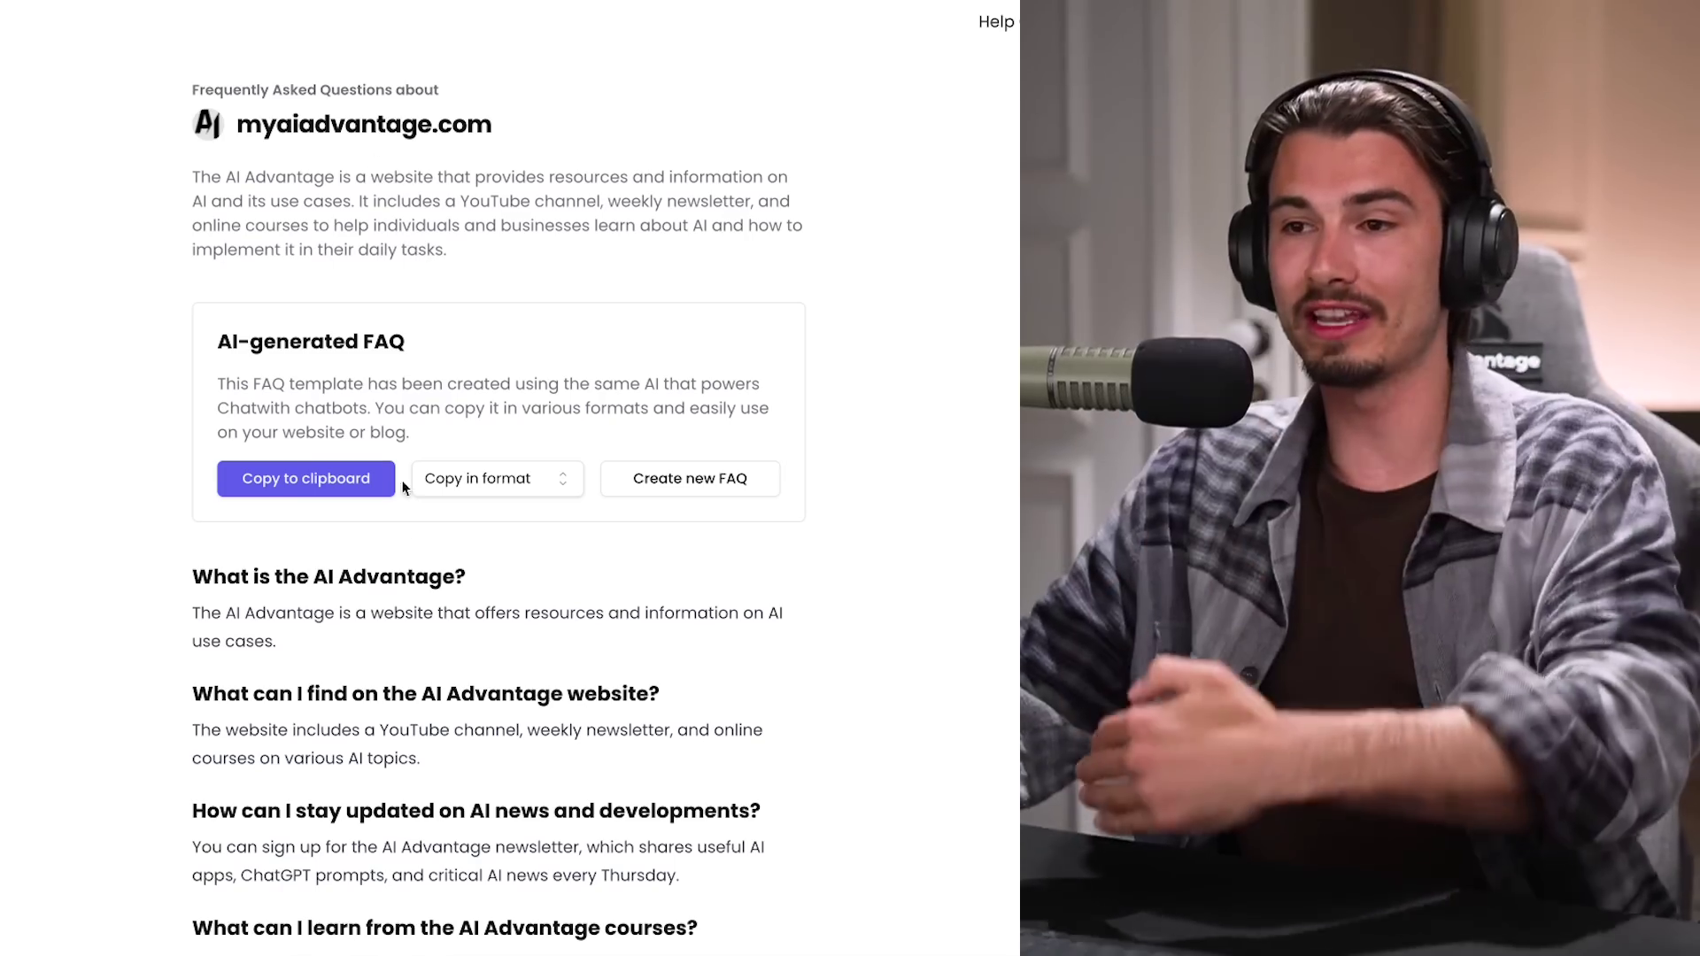
- Read through the AI-generated FAQ about myaiadvantage.com from the first question to the page footer
scroll(403, 487, down, 1)
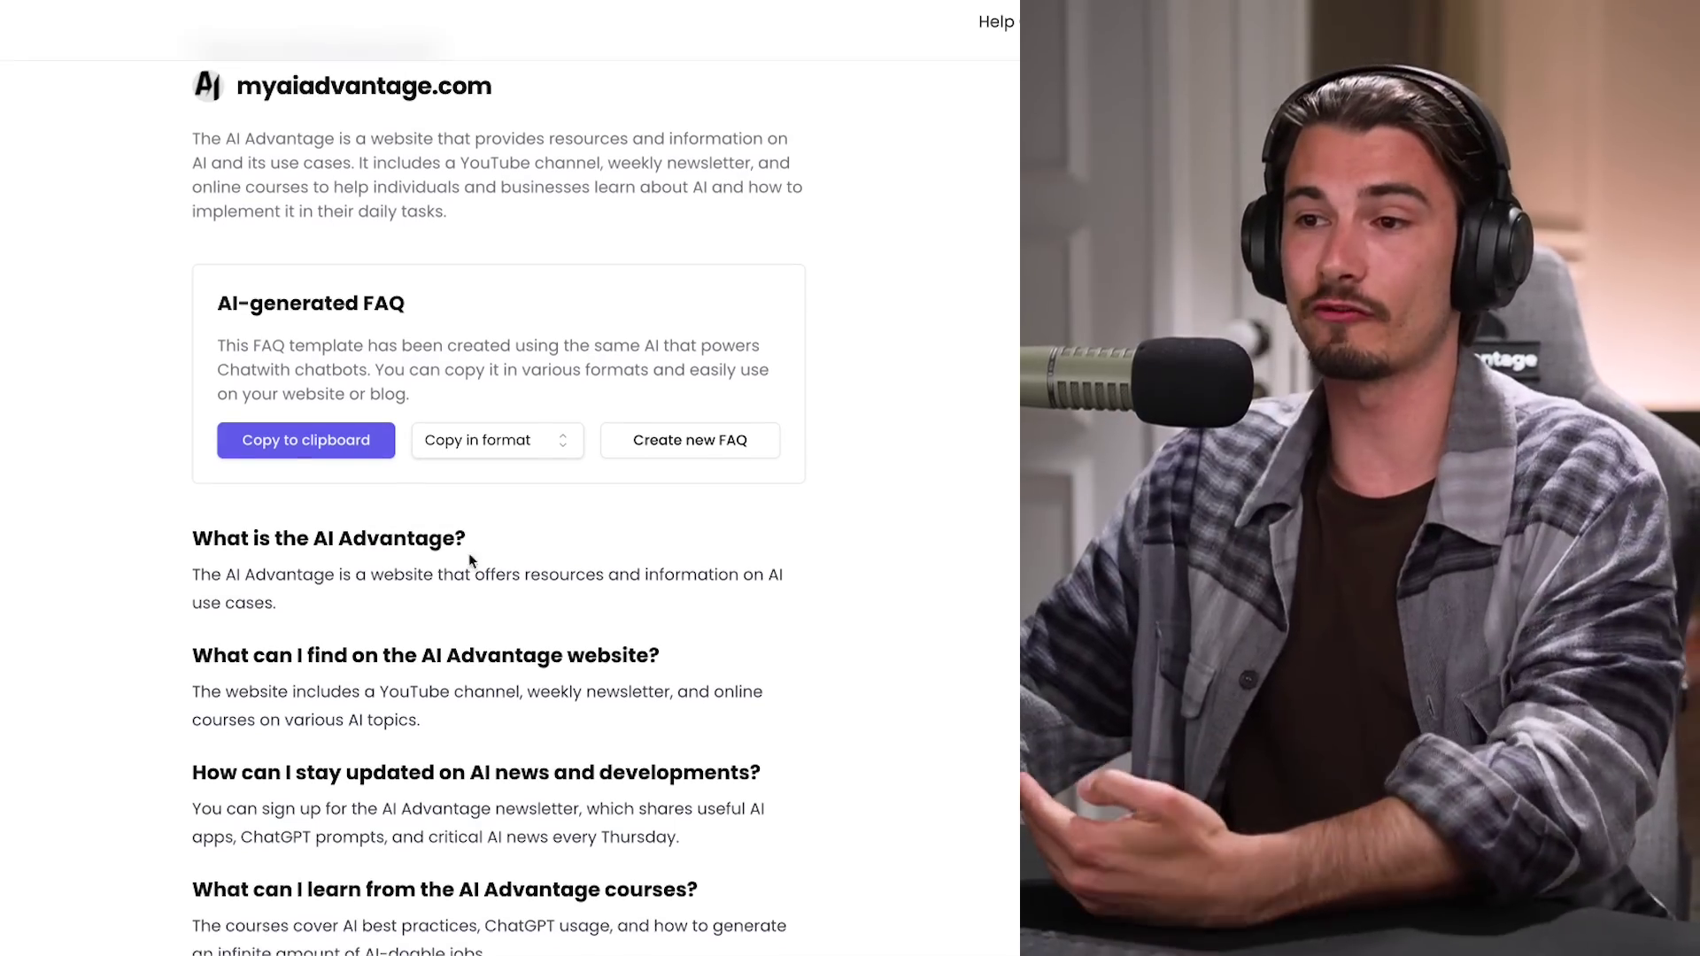
drag(452, 569, 849, 727)
scroll(843, 691, down, 13)
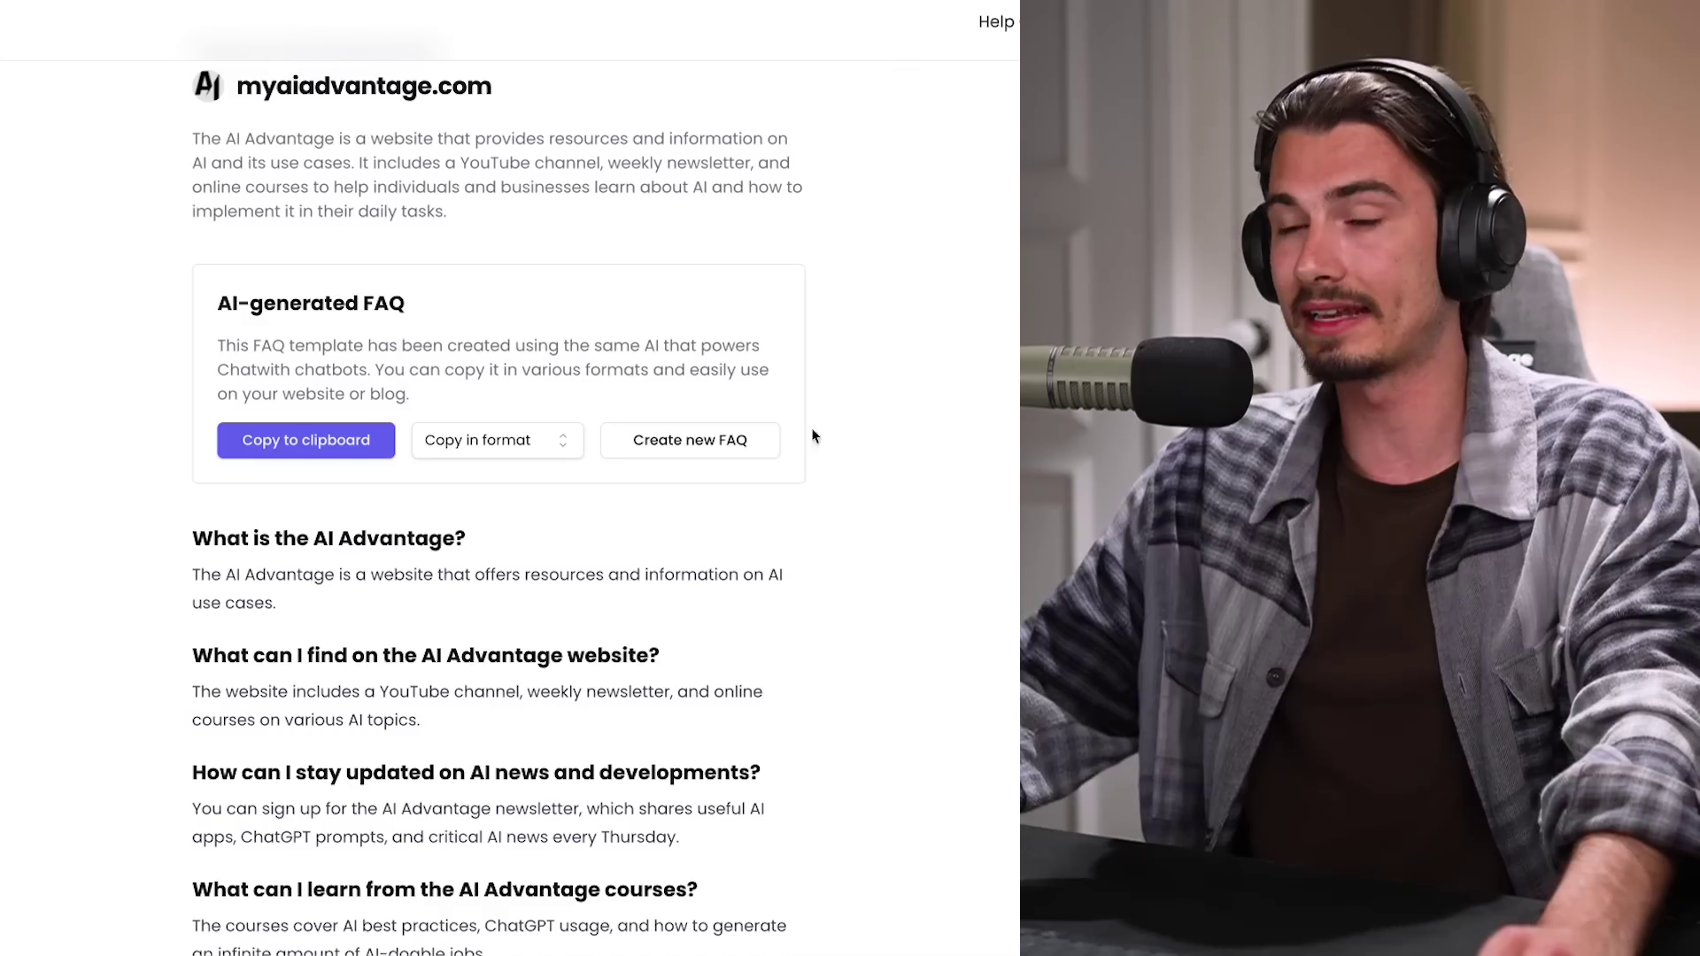
scroll(815, 436, down, 20)
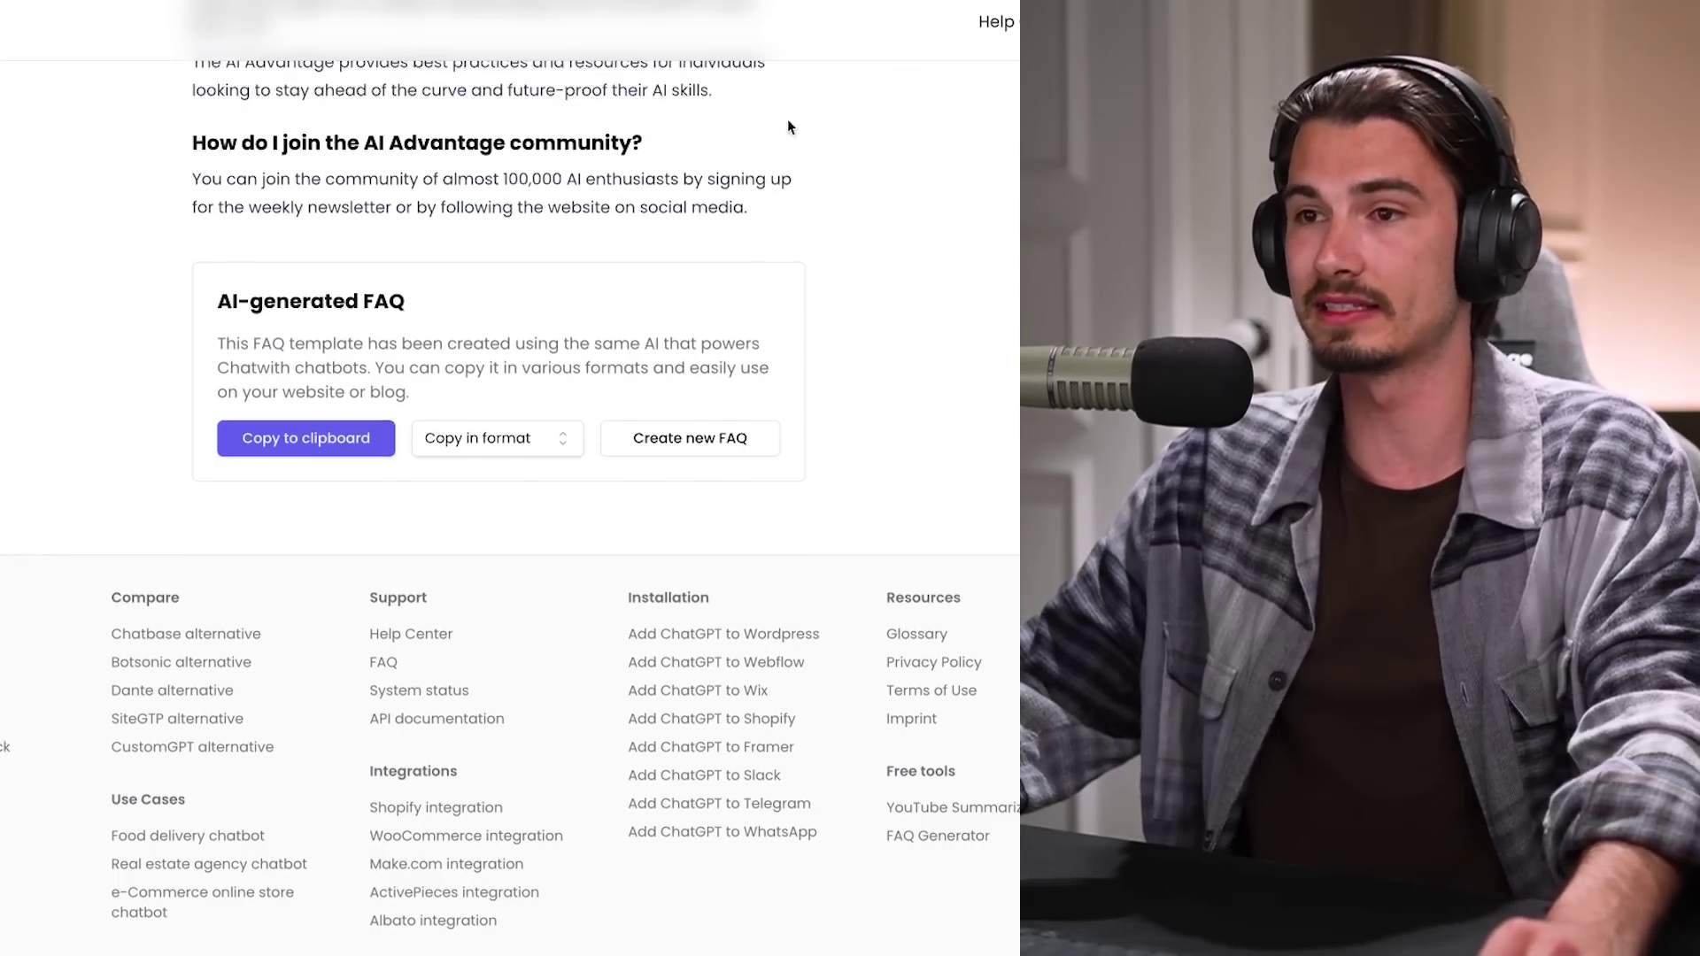
scroll(797, 159, up, 20)
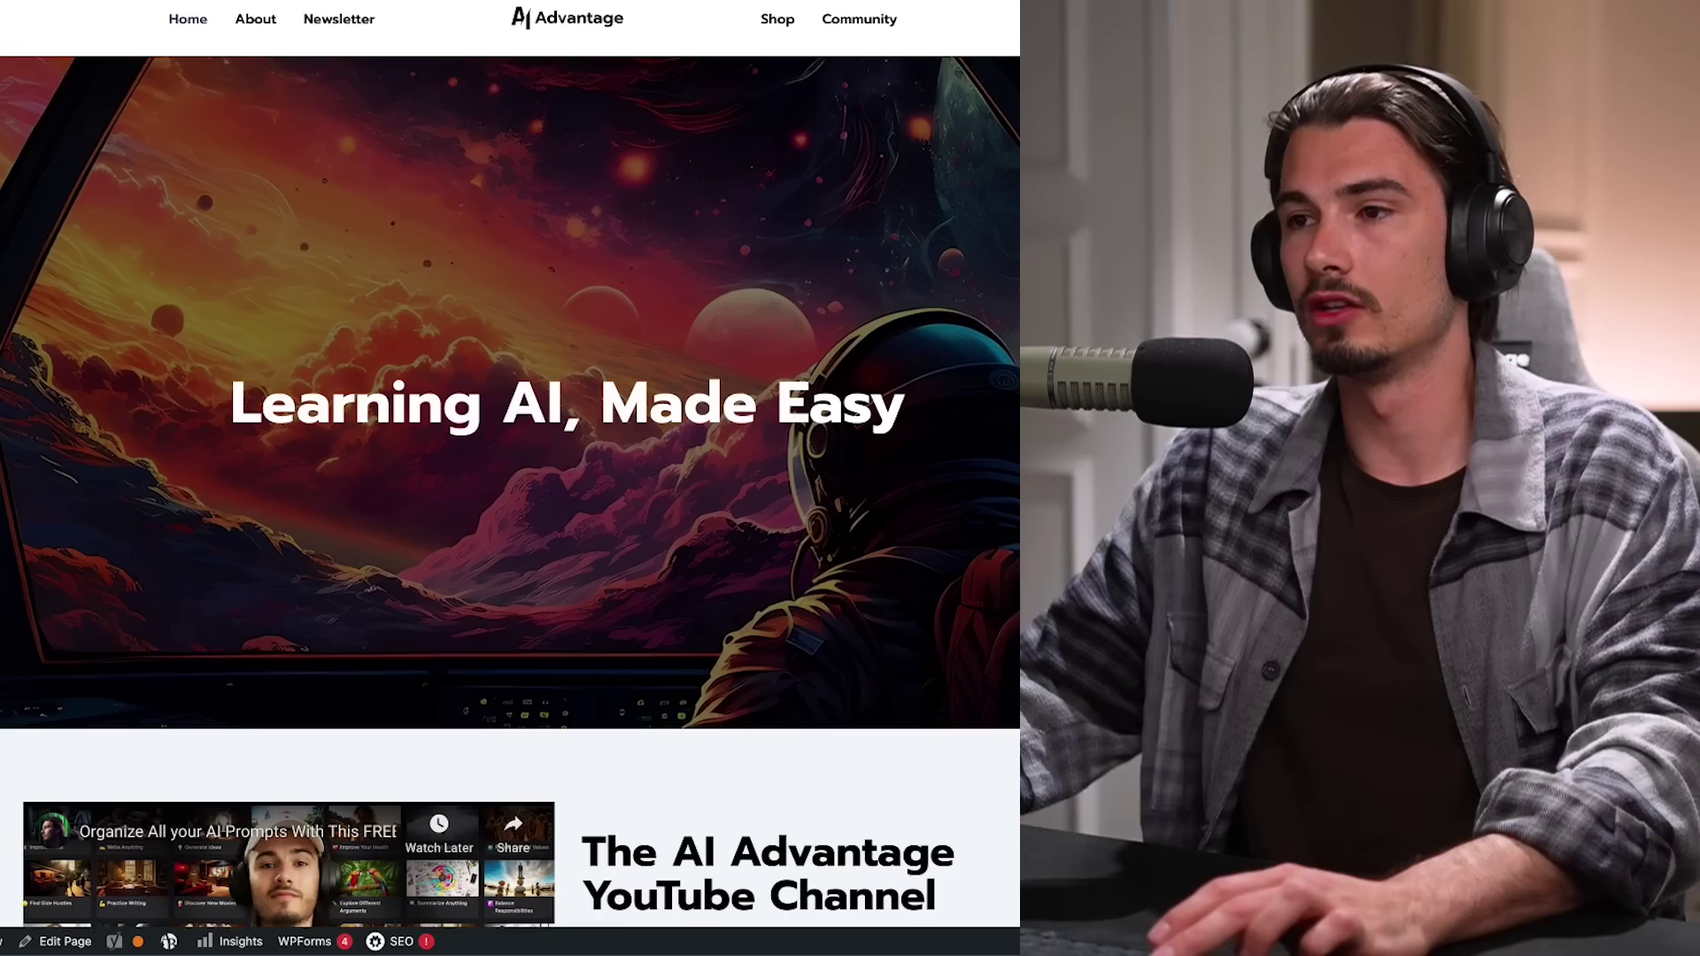
- Upload the screenshot of the AI Advantage homepage from the Downloads folder to ChatGPT
scroll(372, 507, down, 1)
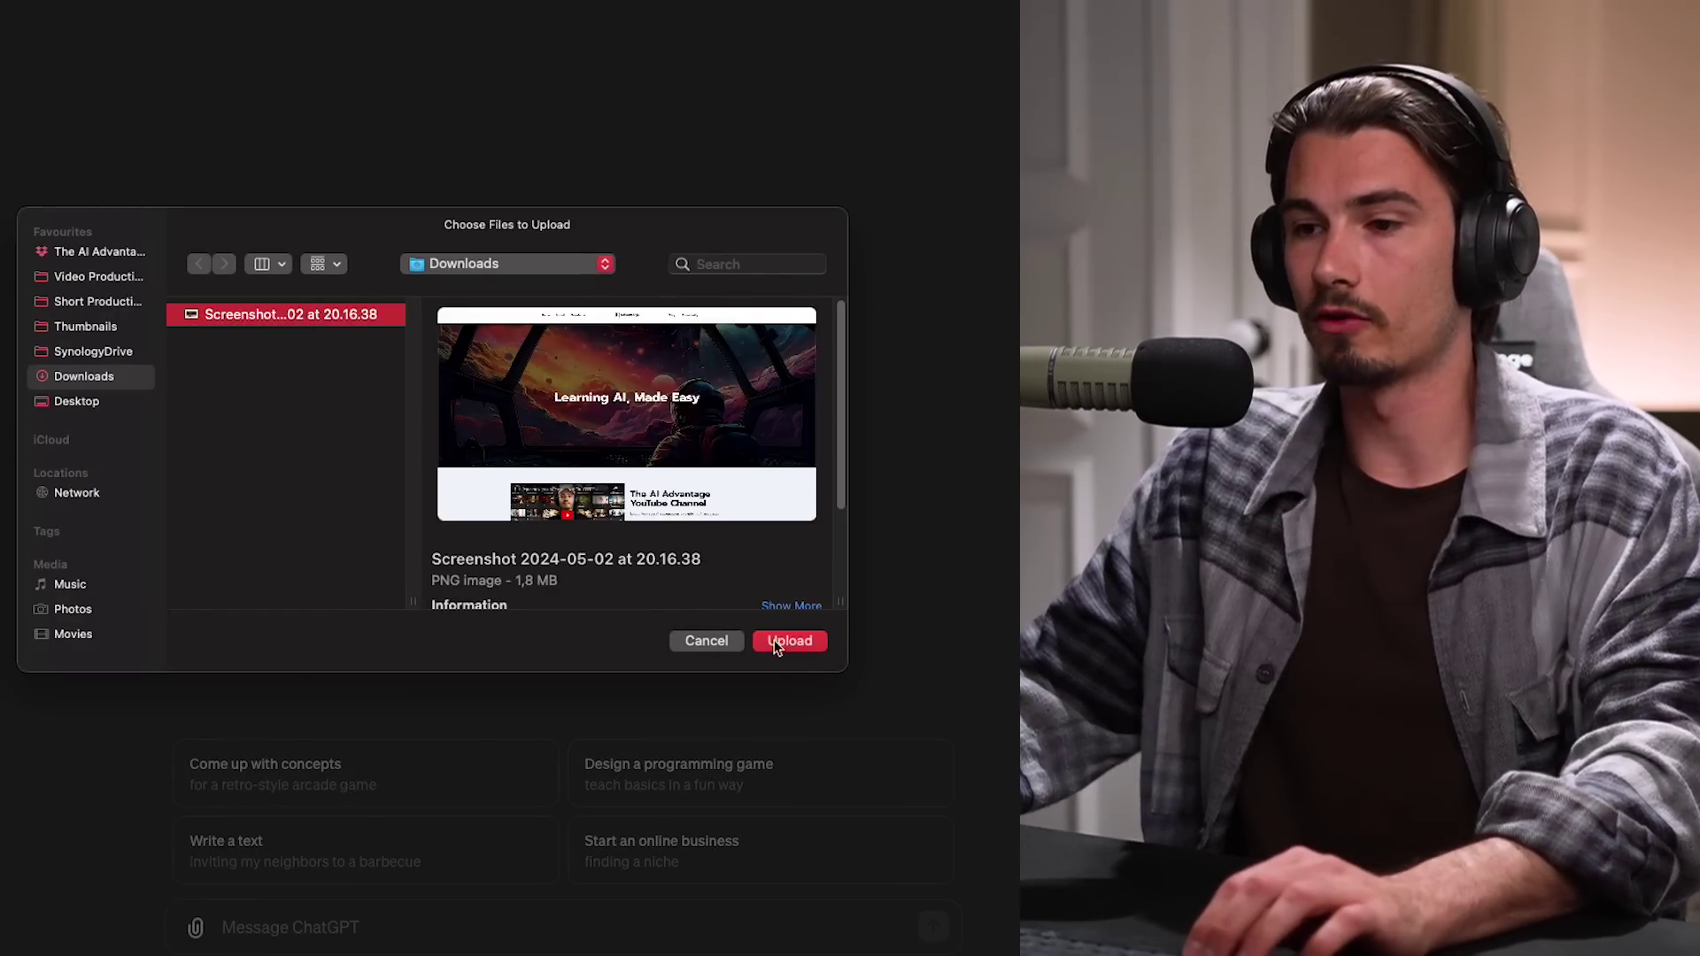
click(763, 647)
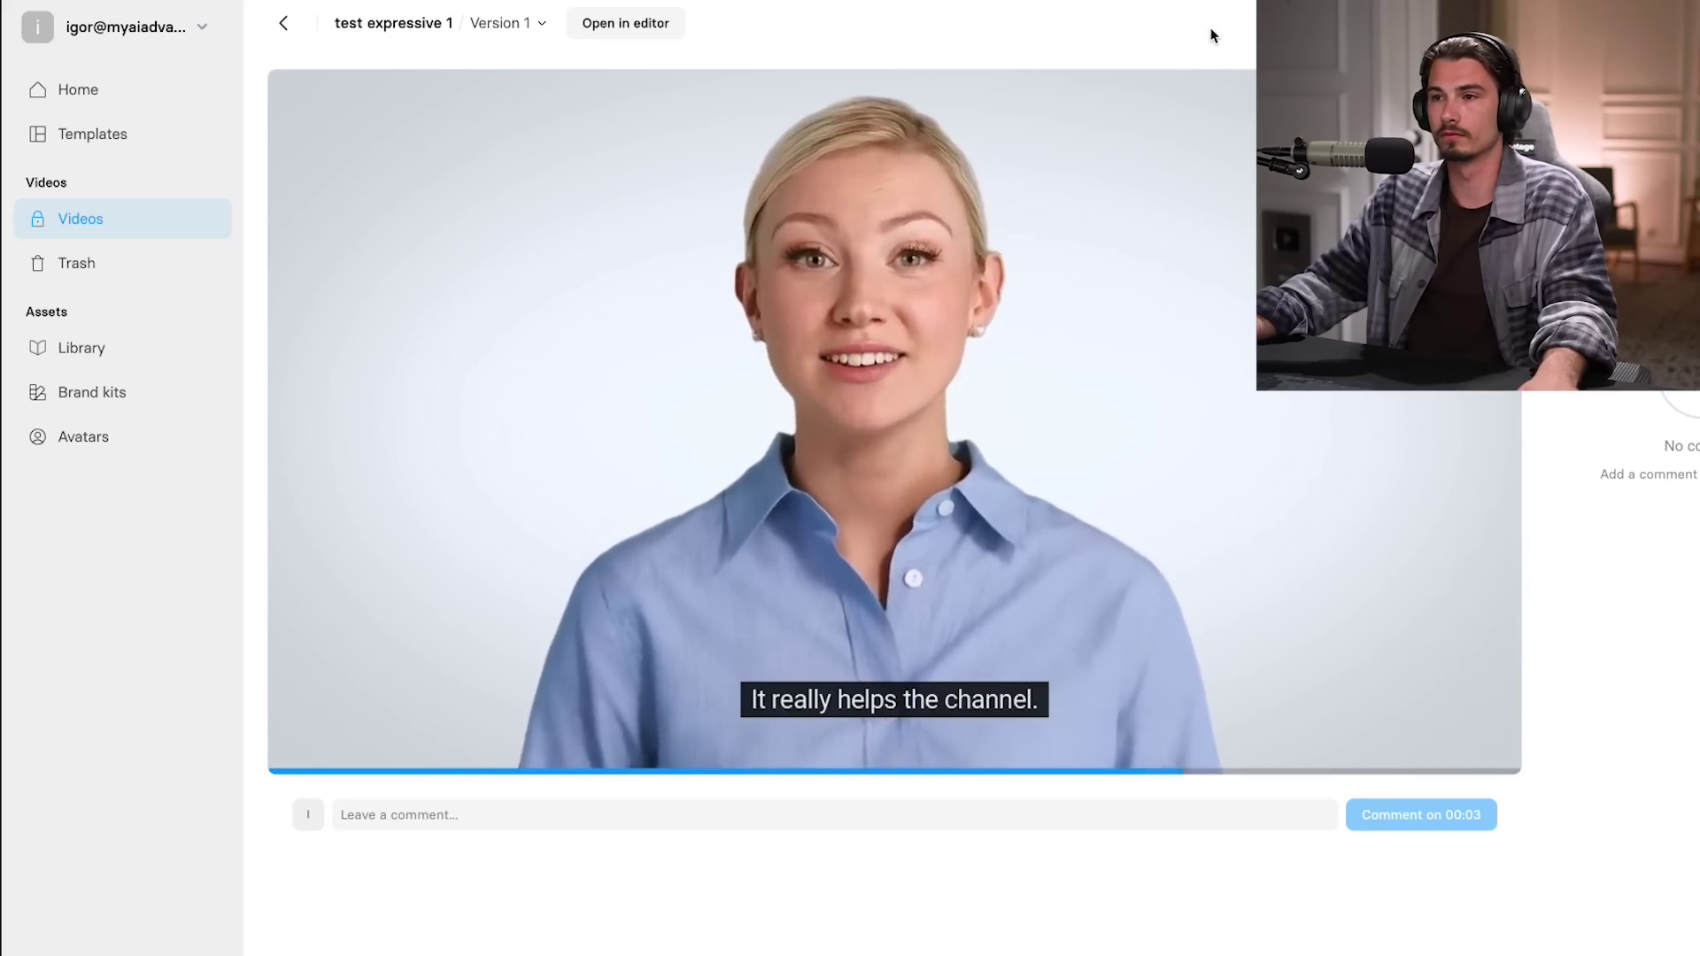
- Switch to the avatar video site and play back the "test expressive 1" video
click(585, 674)
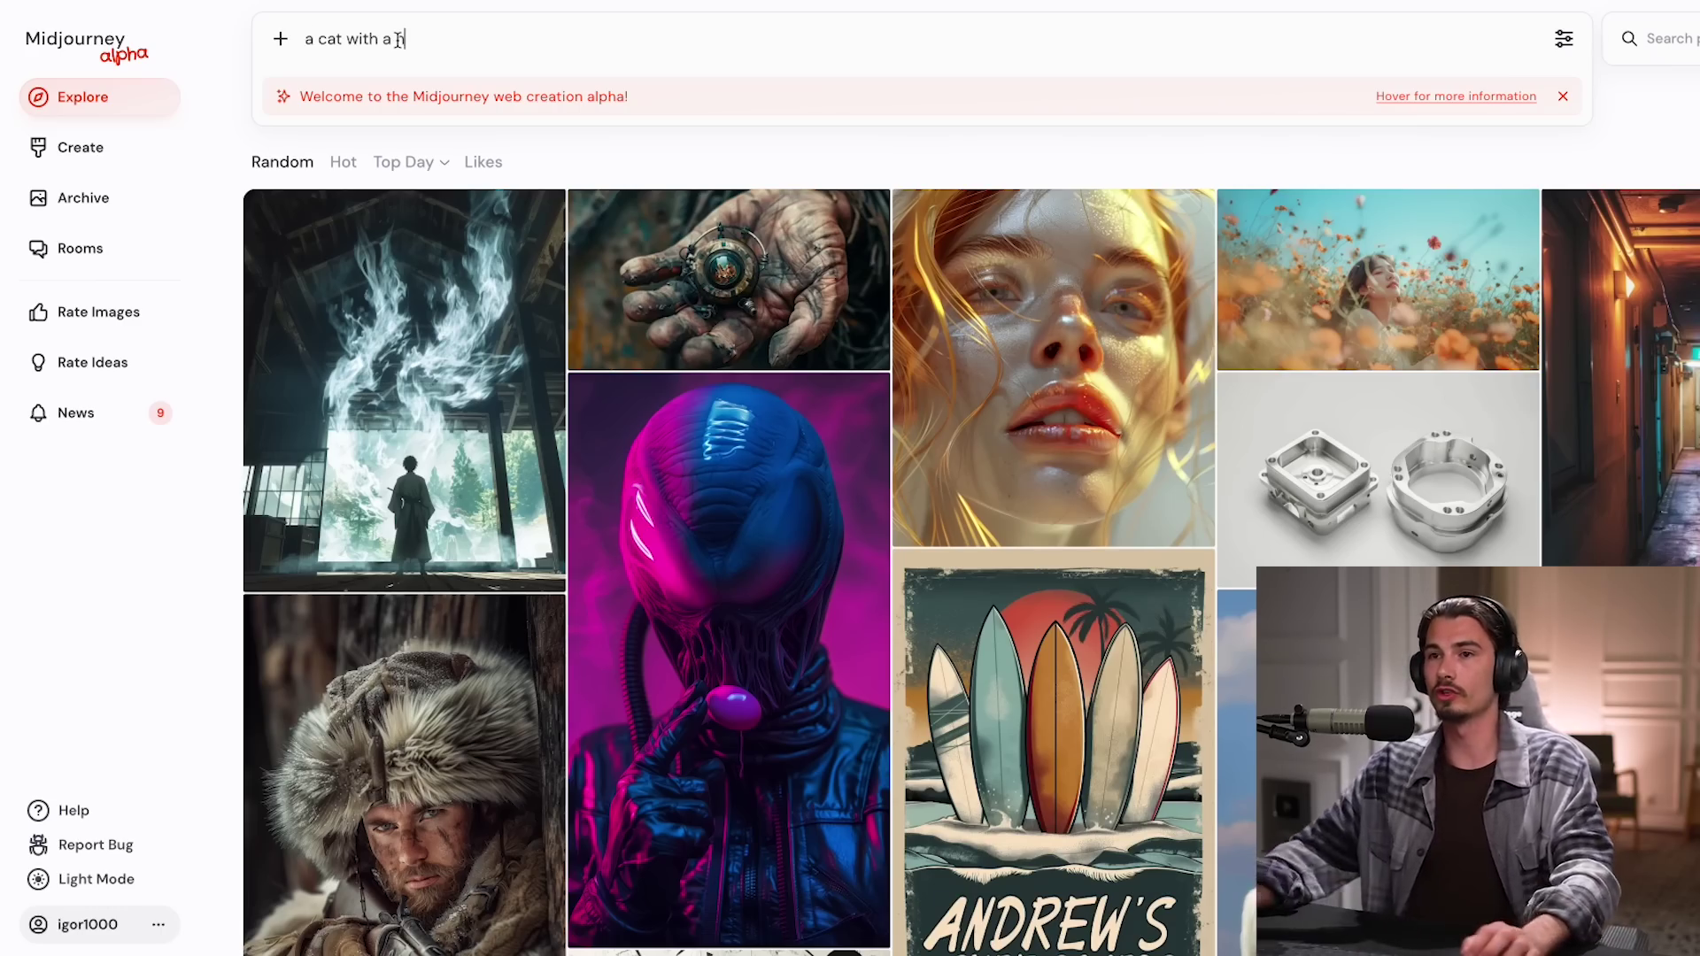
- Generate images in Midjourney alpha from the prompt "a cat with a hat" and view them in the Create section
click(105, 156)
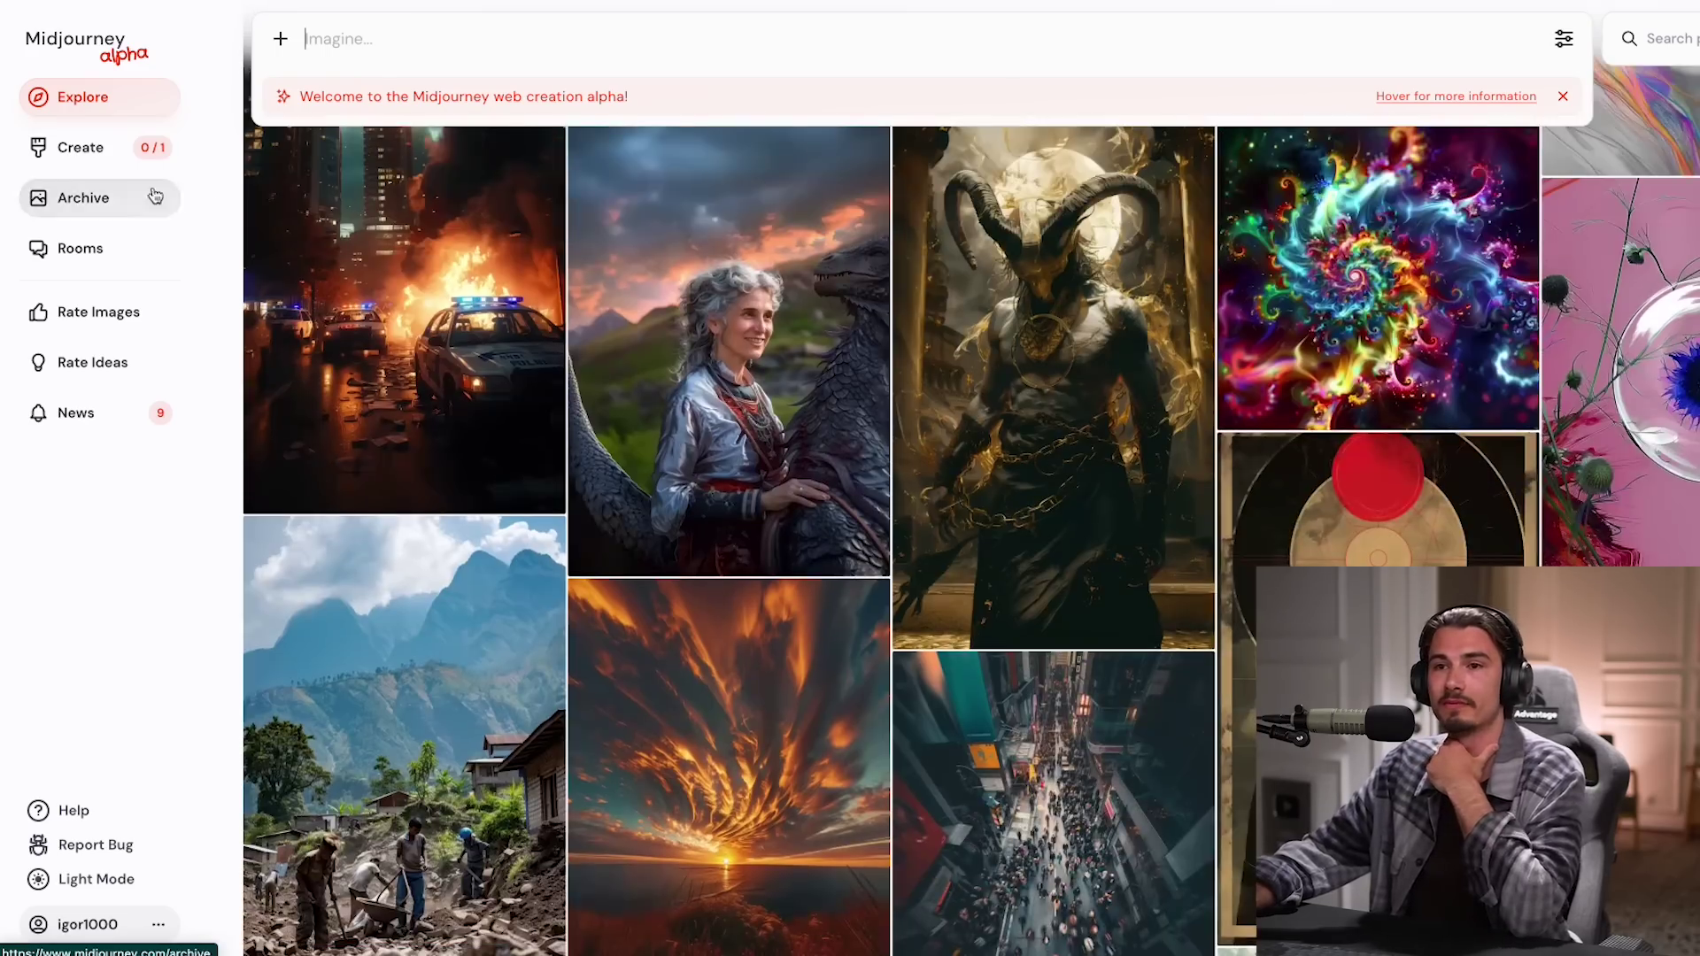
click(123, 168)
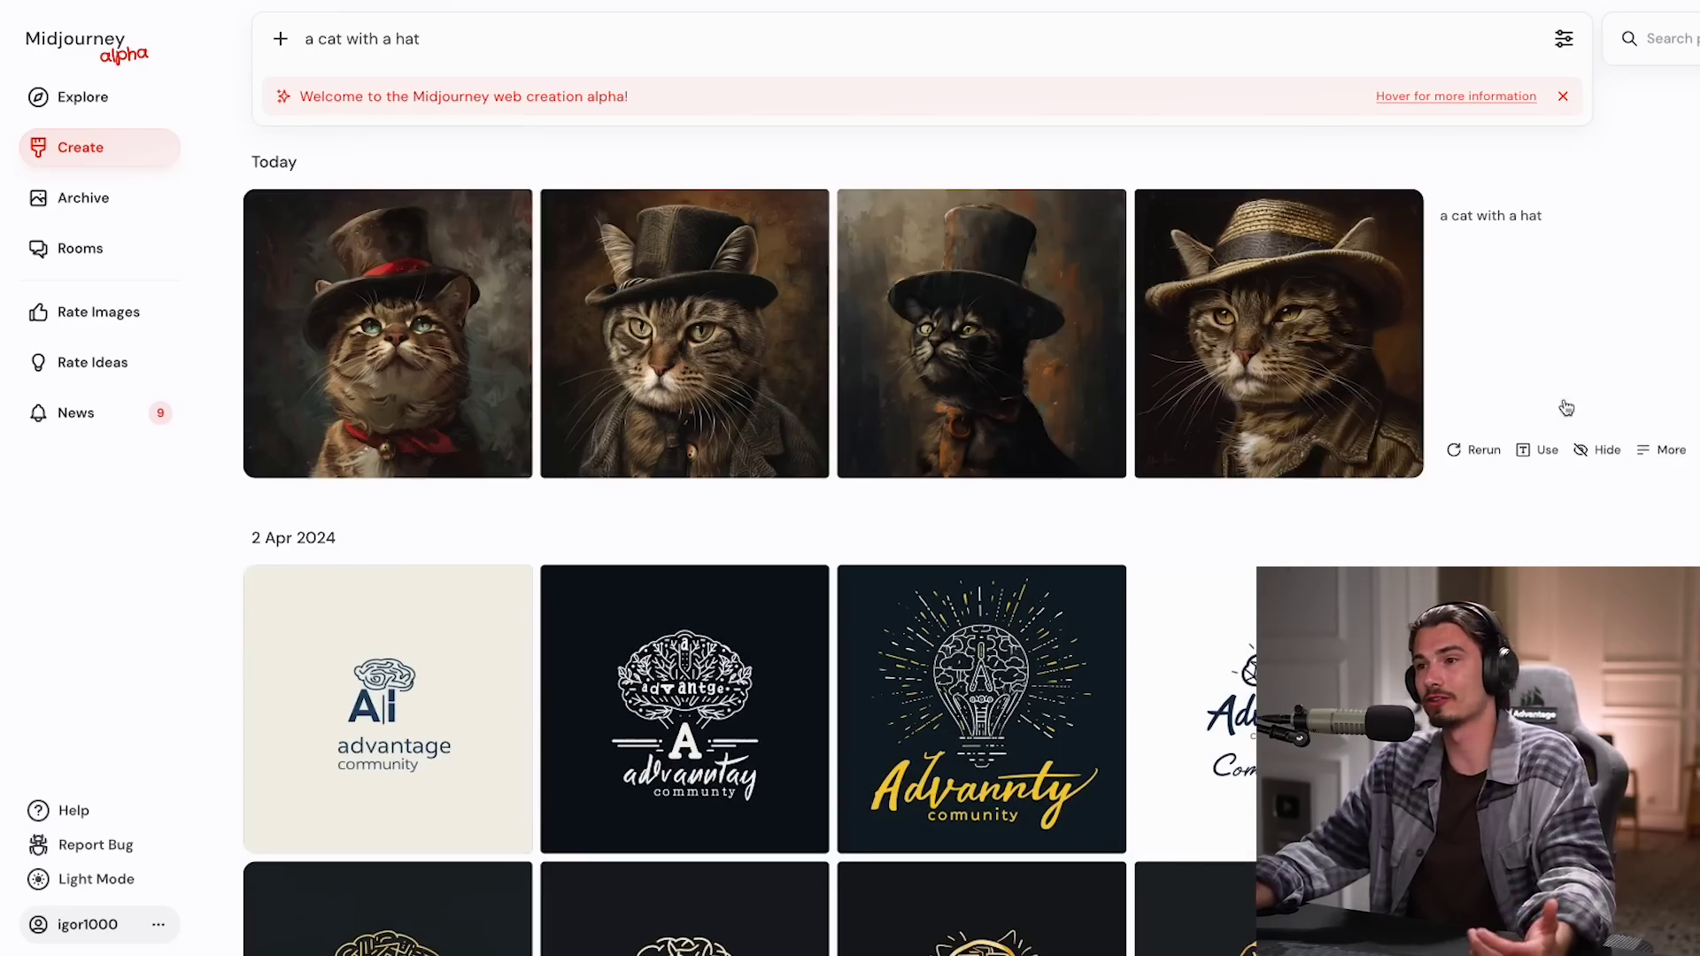
- Extend the Midjourney prompt to "a cat with a hat --ar 16:9"
mouse_move(602, 237)
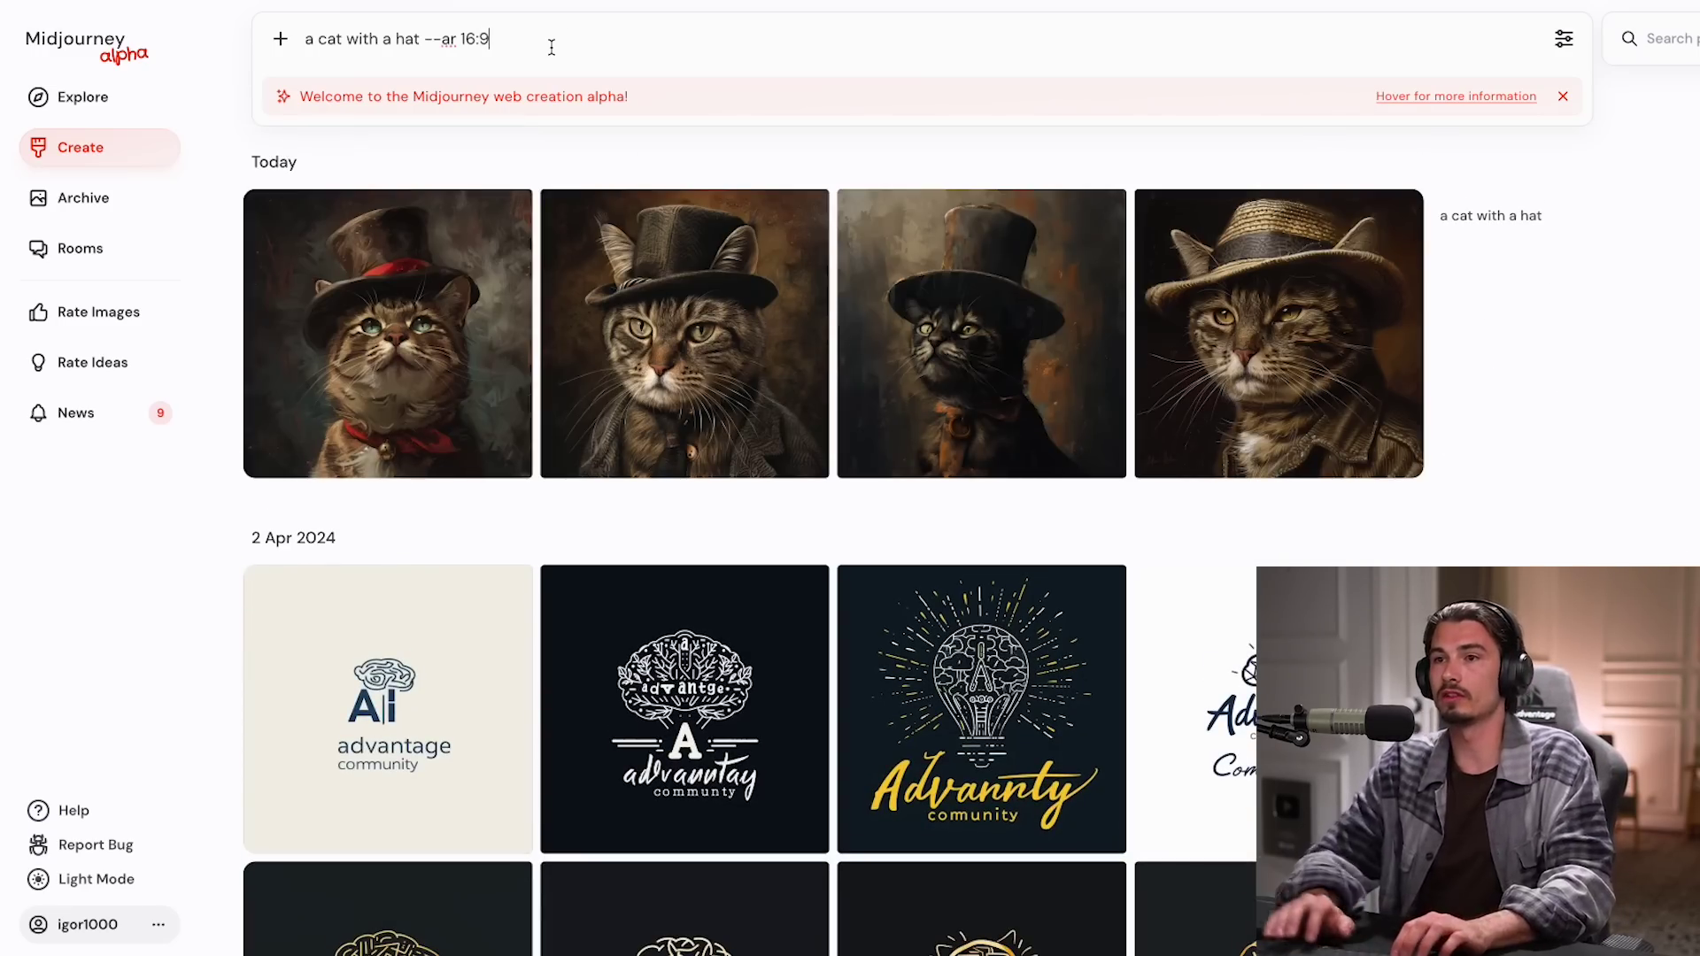
scroll(1678, 419, down, 1)
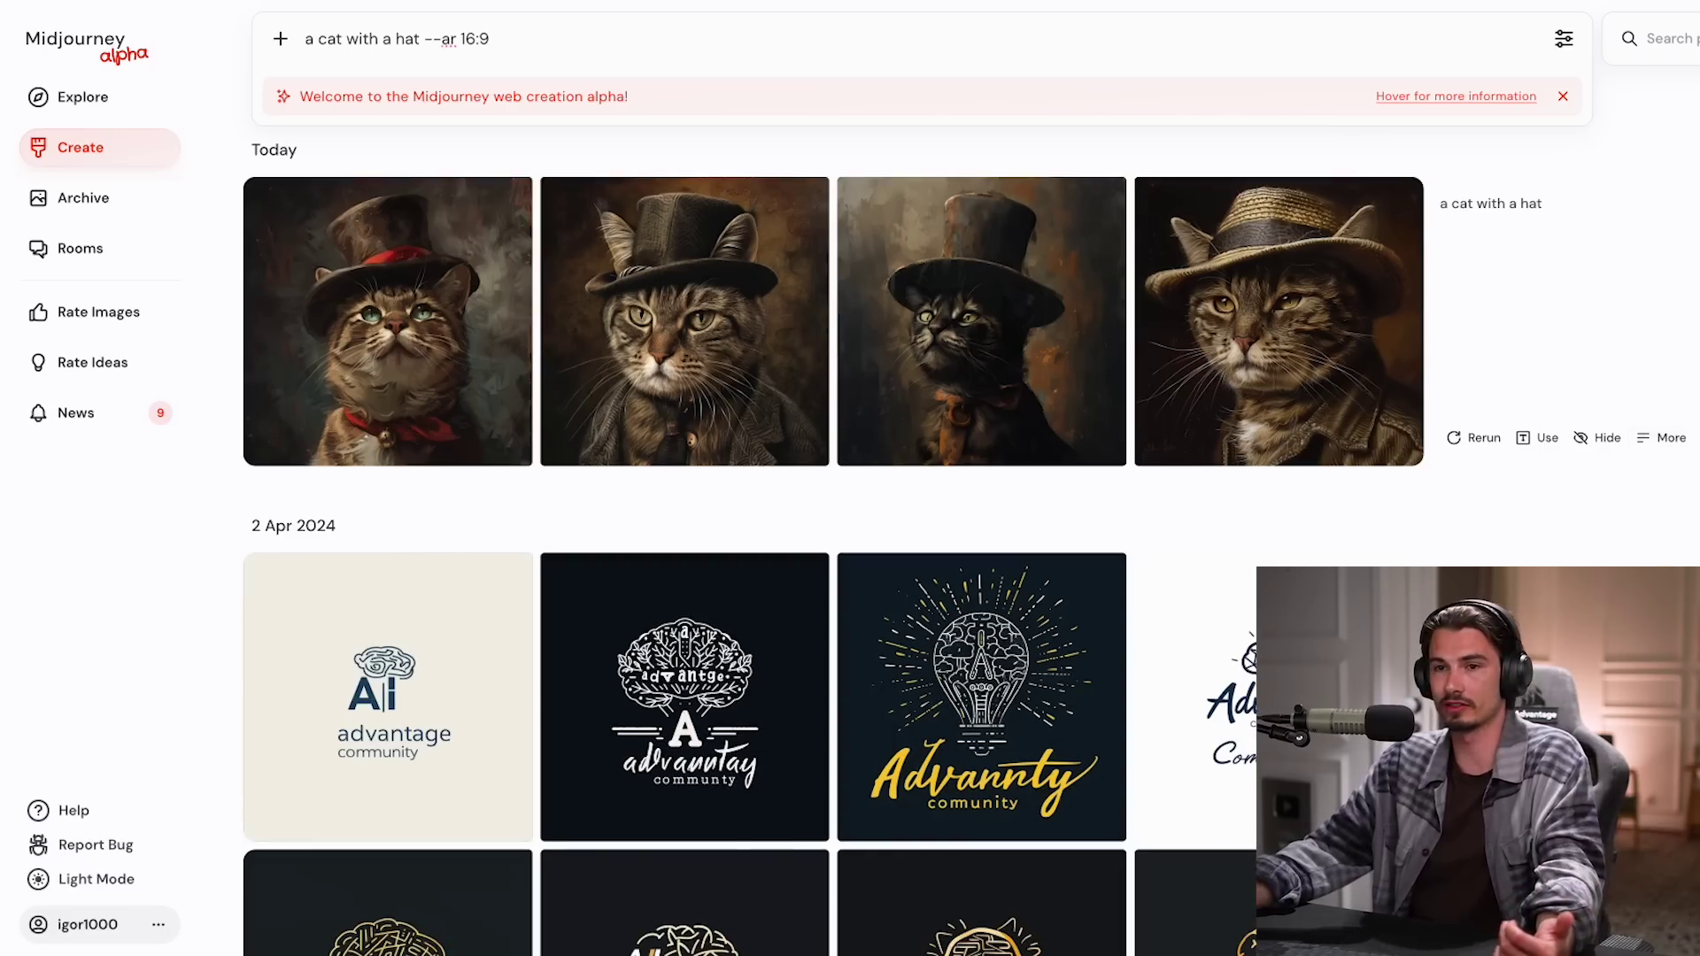
- Browse the community images in Midjourney's Explore gallery
click(150, 105)
scroll(1675, 363, down, 10)
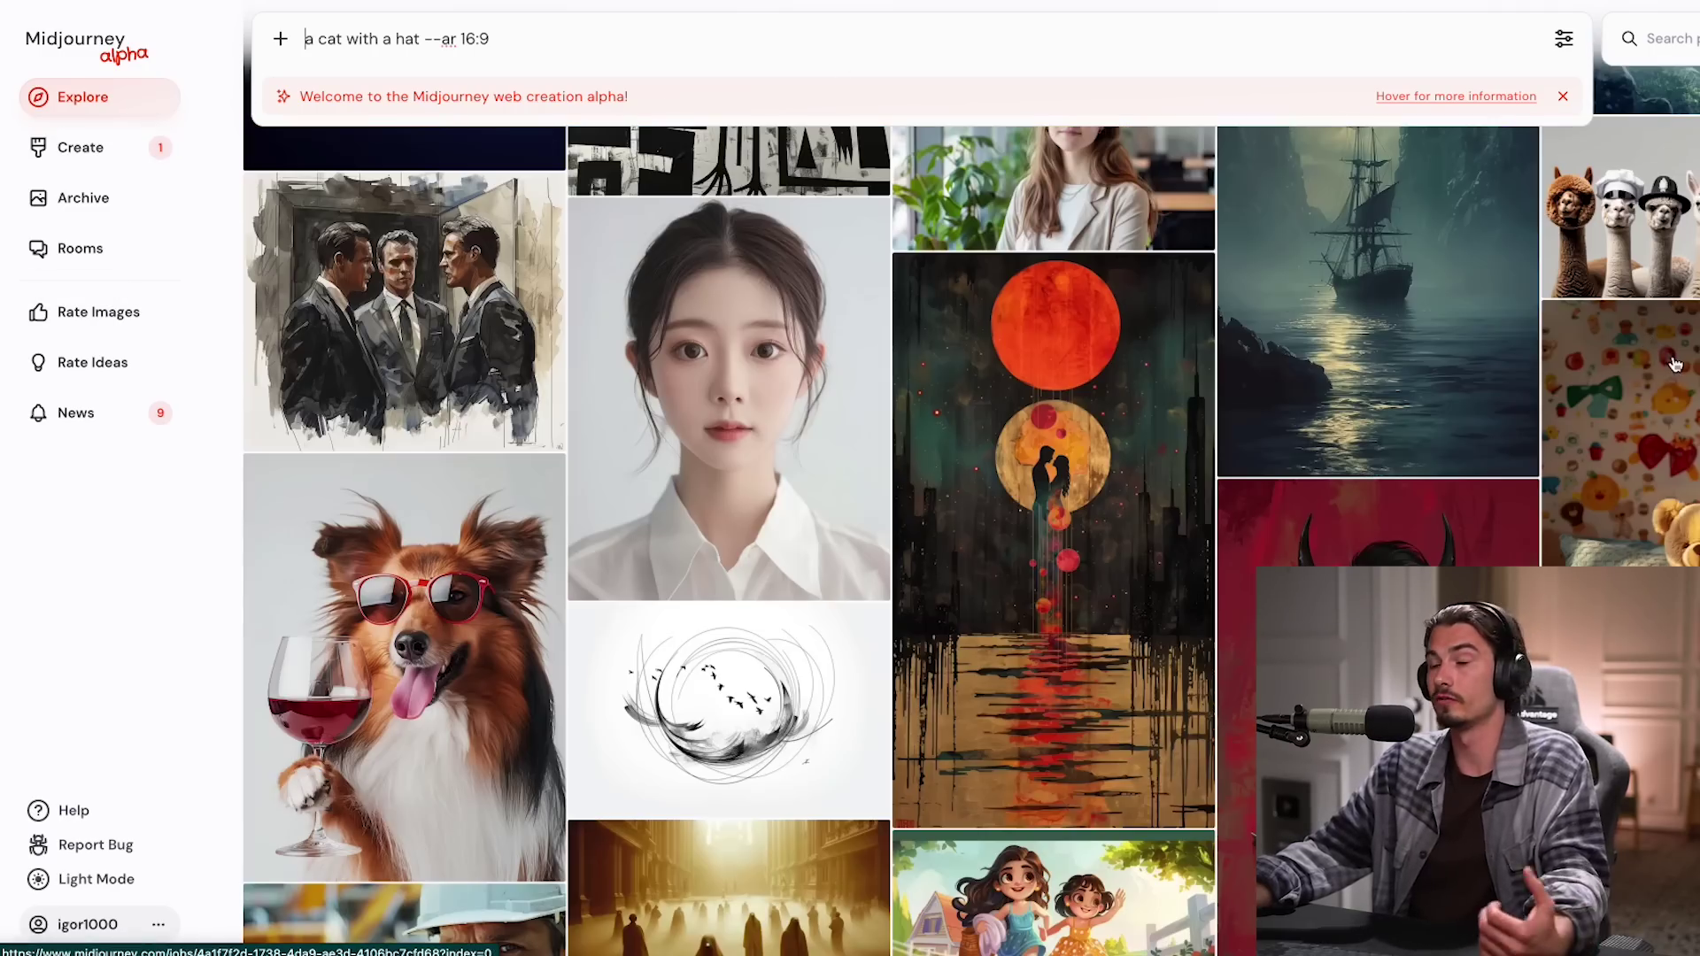
scroll(1634, 406, up, 4)
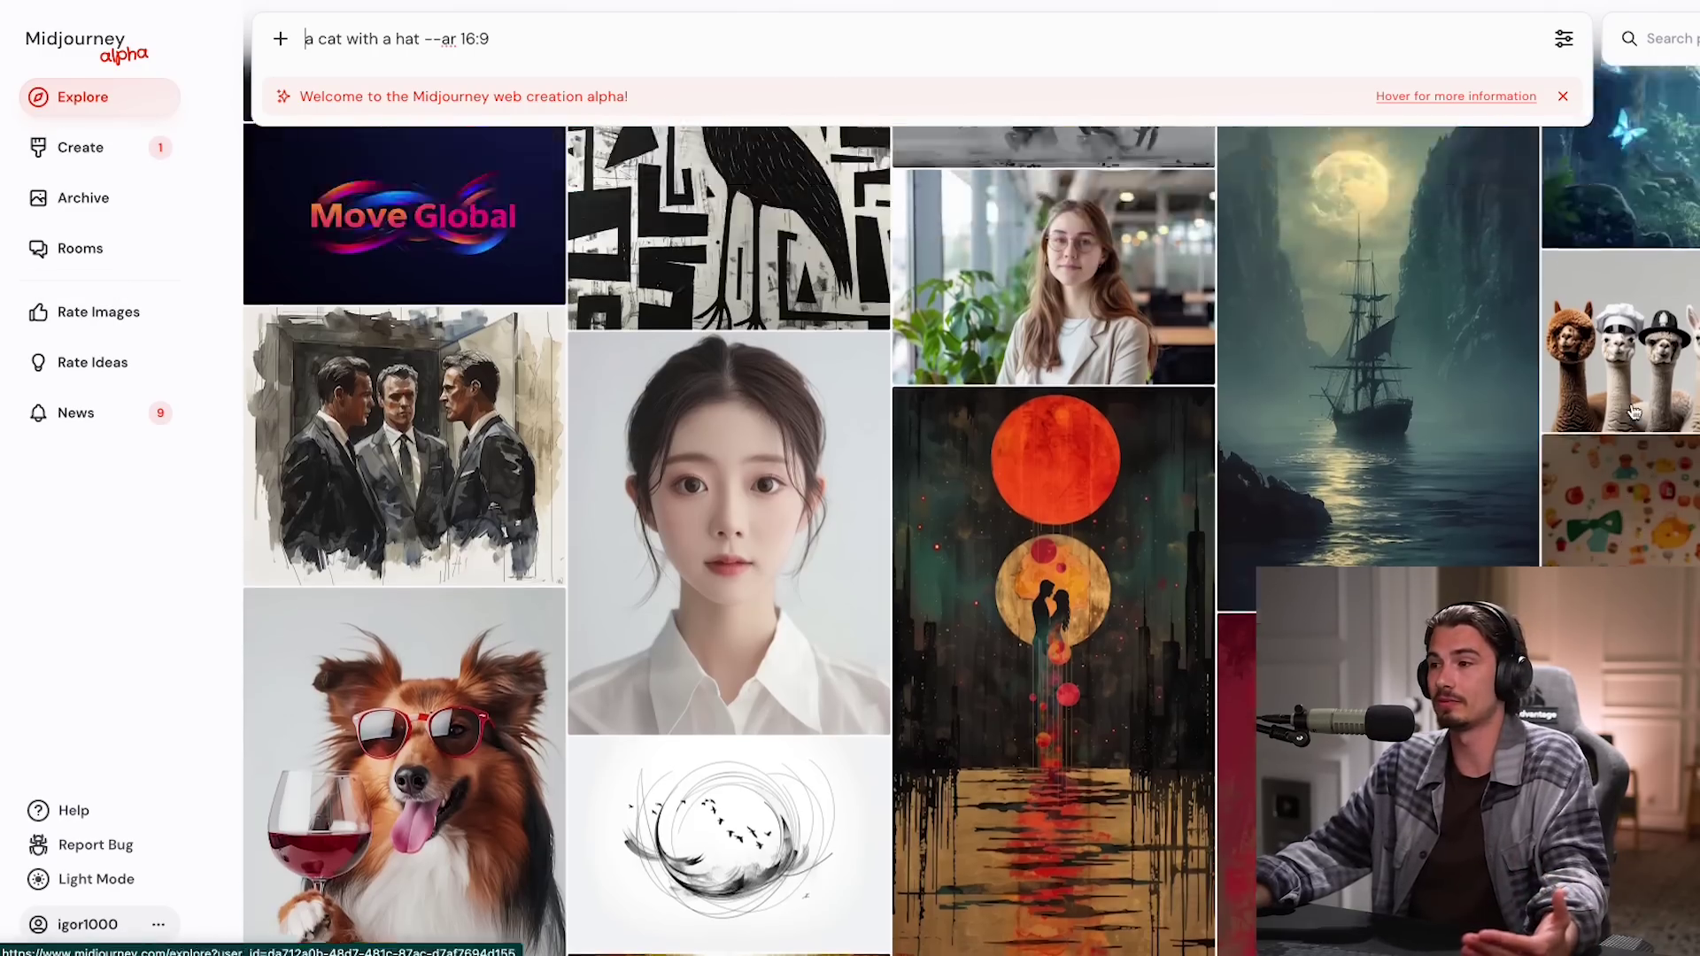